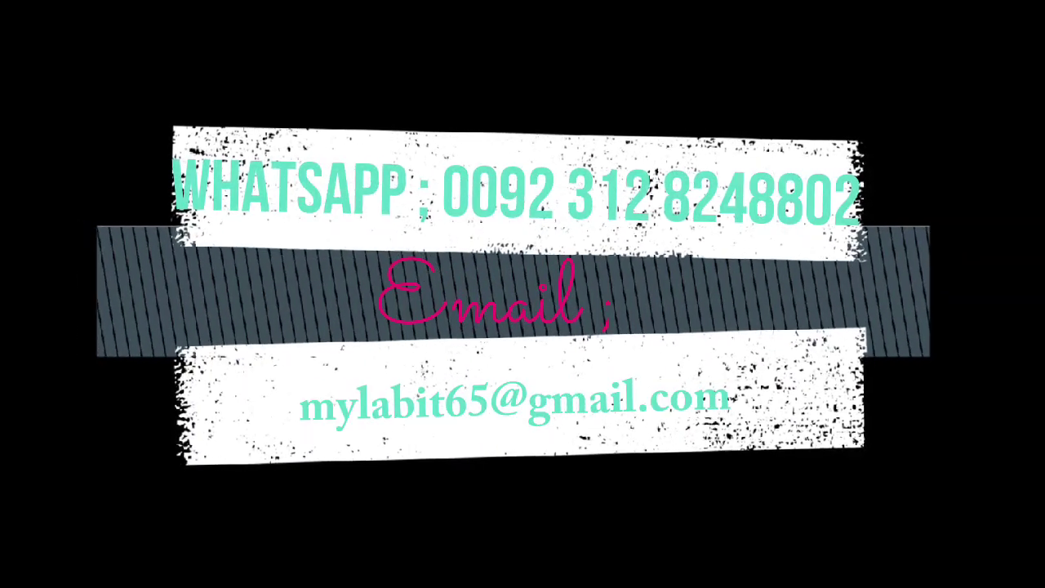
Select the title of the Exp19_PowerPoint_Ch04_HOEAssessment_Photograph instructions document in Word.
{"action": "left_click", "coordinate": [410, 177]}
{"action": "left_click_drag", "start_coordinate": [741, 164], "coordinate": [314, 164]}
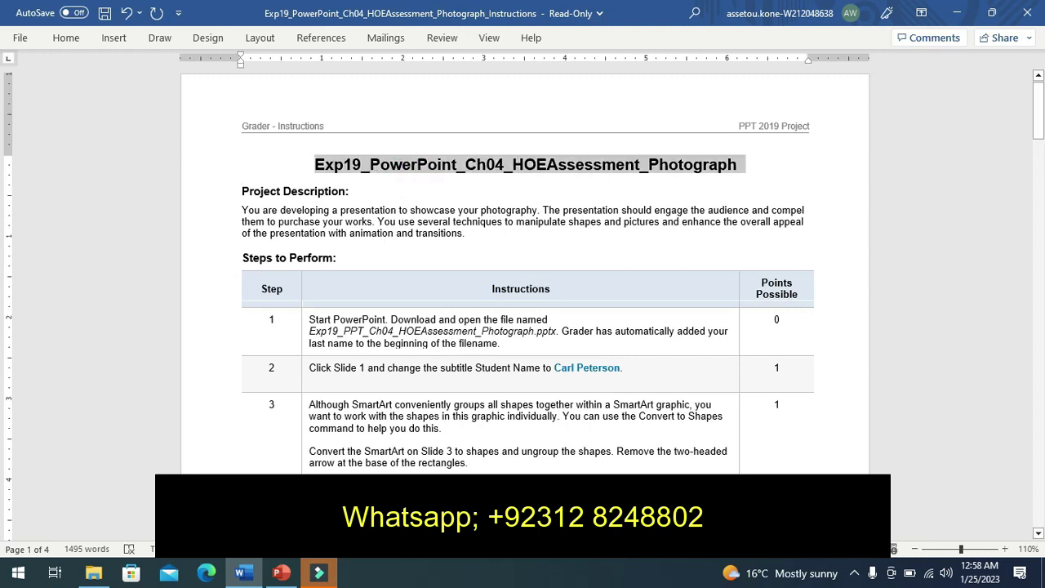
Highlight the instructions document title in yellow.
{"action": "left_click", "coordinate": [371, 92]}
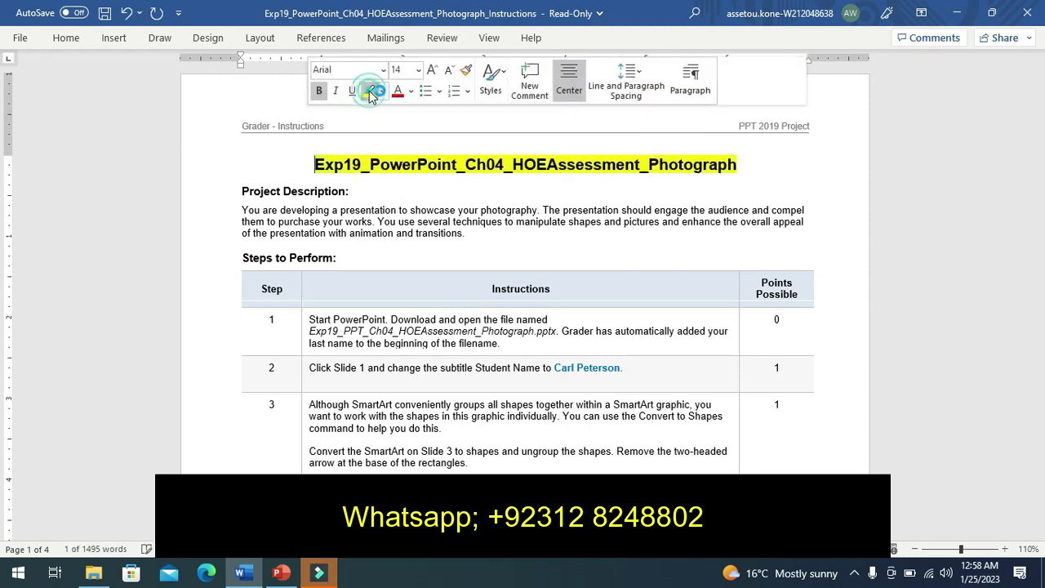
{"action": "left_click", "coordinate": [304, 154]}
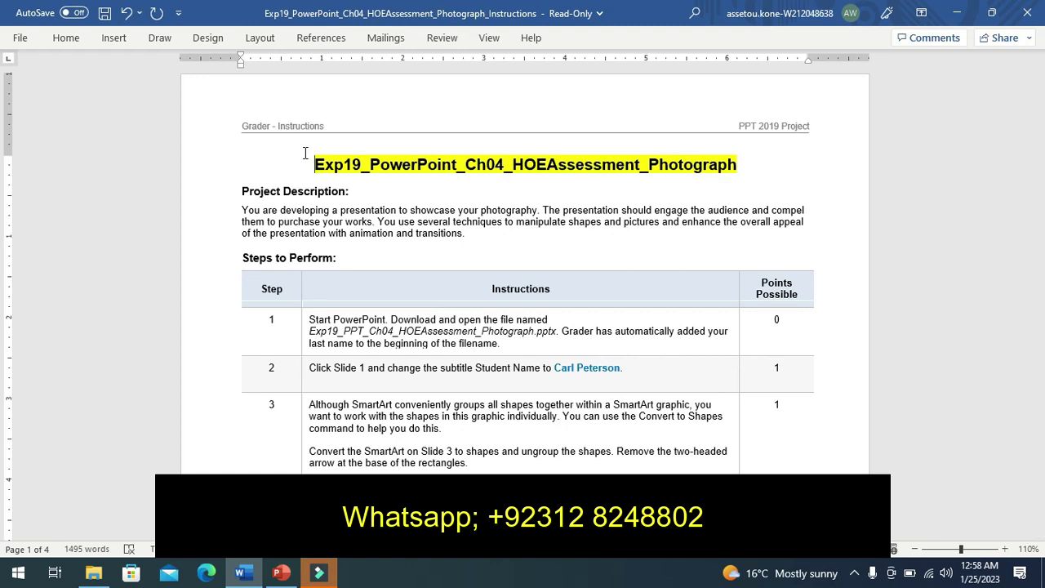
{"action": "double_click", "coordinate": [305, 153]}
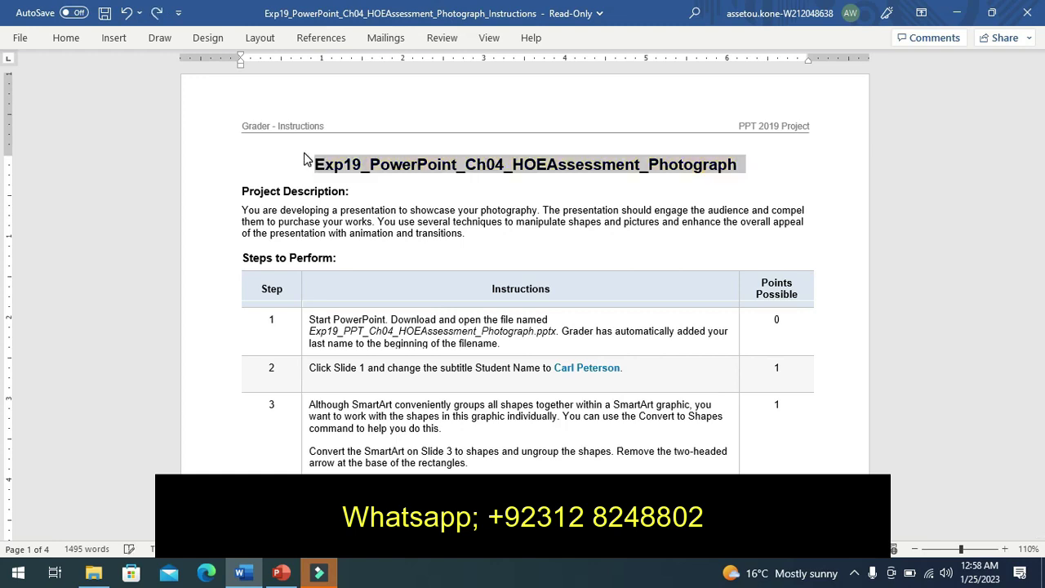
Highlight the Step 1 instructions in yellow and switch to the Nature's Beauty presentation.
{"action": "left_click", "coordinate": [303, 345]}
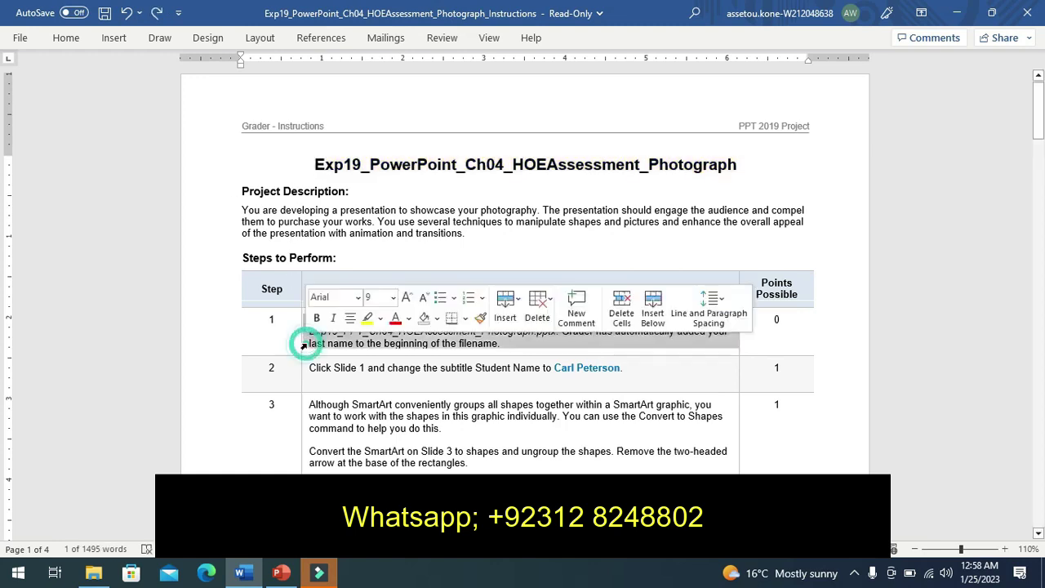
{"action": "left_click", "coordinate": [368, 320]}
{"action": "left_click", "coordinate": [263, 333]}
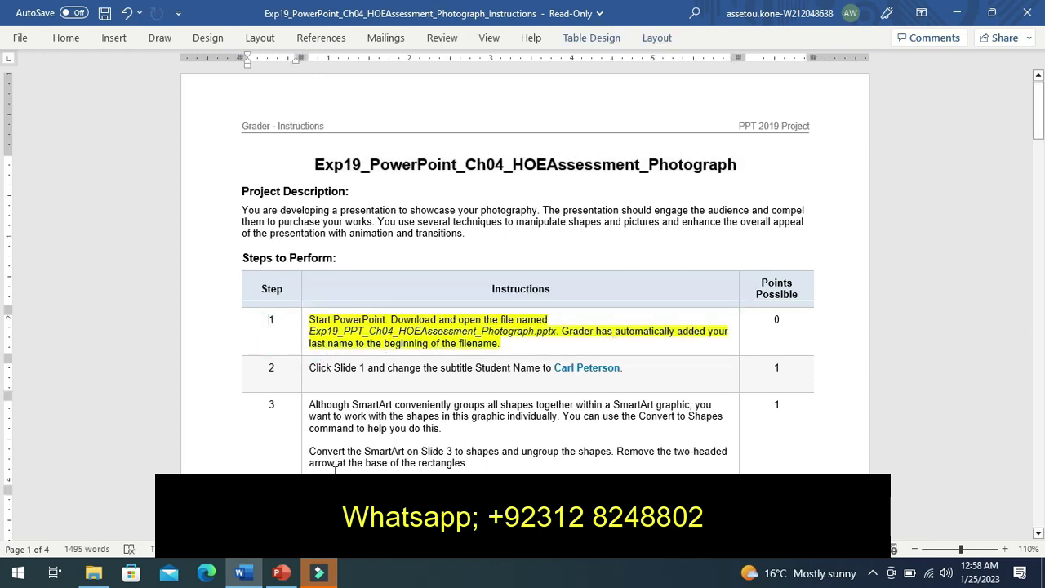
{"action": "left_click", "coordinate": [280, 573]}
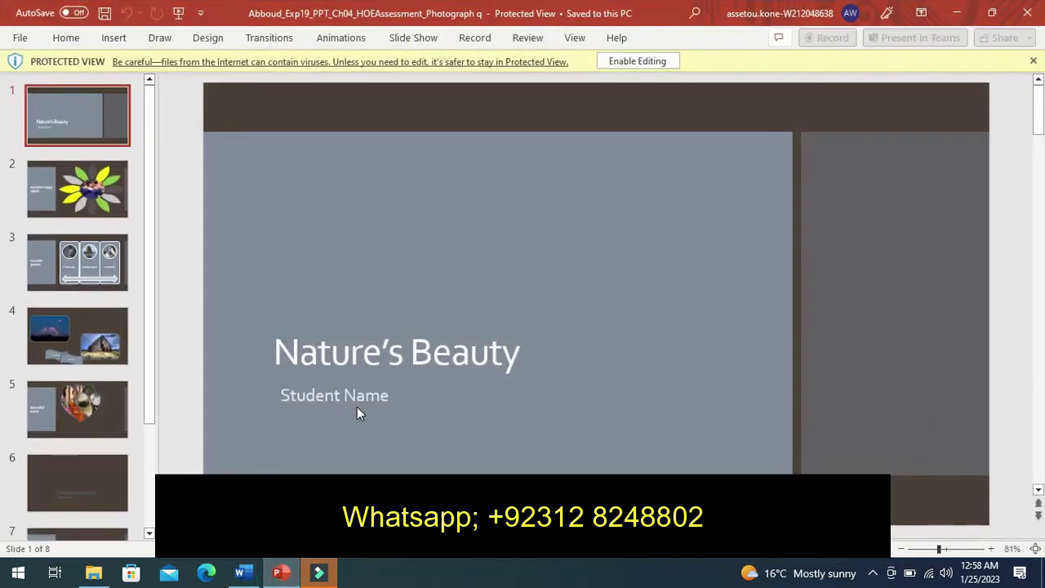
Enable editing of the presentation and view slides 2, 3 and 4.
{"action": "left_click", "coordinate": [614, 61]}
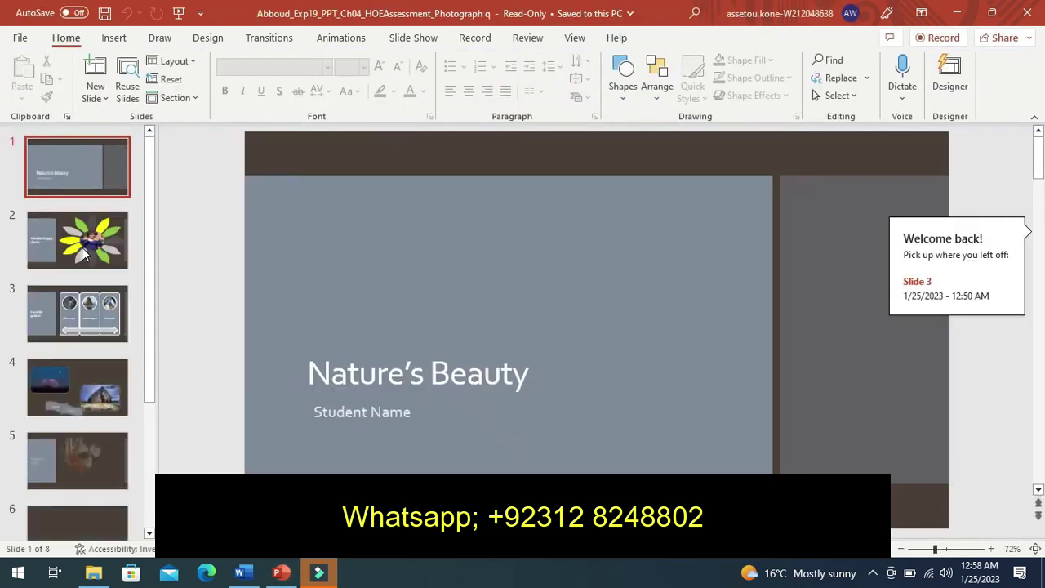
{"action": "left_click", "coordinate": [81, 248]}
{"action": "left_click", "coordinate": [82, 309]}
{"action": "left_click", "coordinate": [98, 171]}
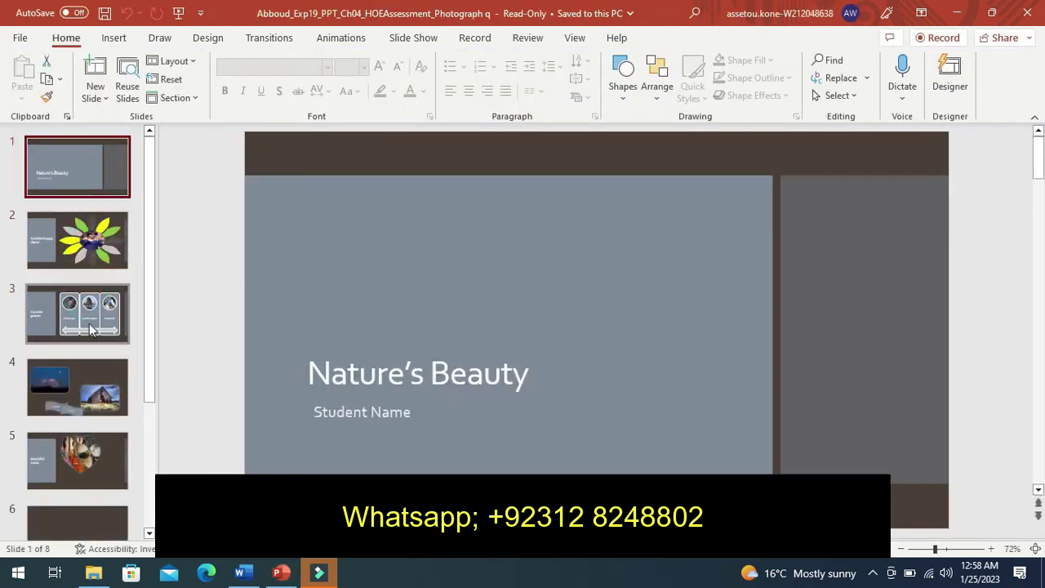
{"action": "left_click", "coordinate": [95, 385]}
Look through slides 5 to 8, then return to the title slide.
{"action": "left_click", "coordinate": [80, 463]}
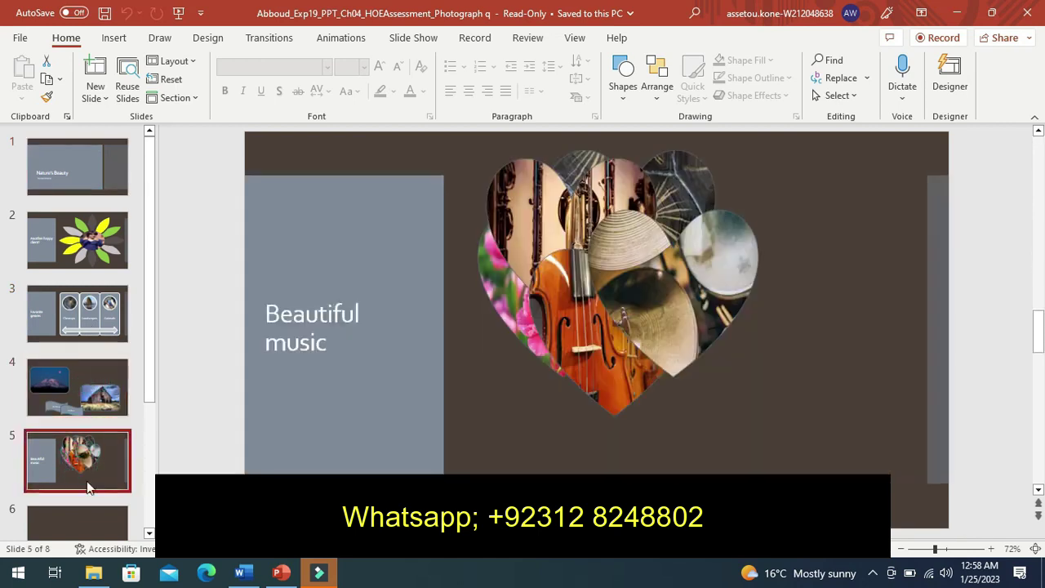
{"action": "left_click", "coordinate": [85, 521]}
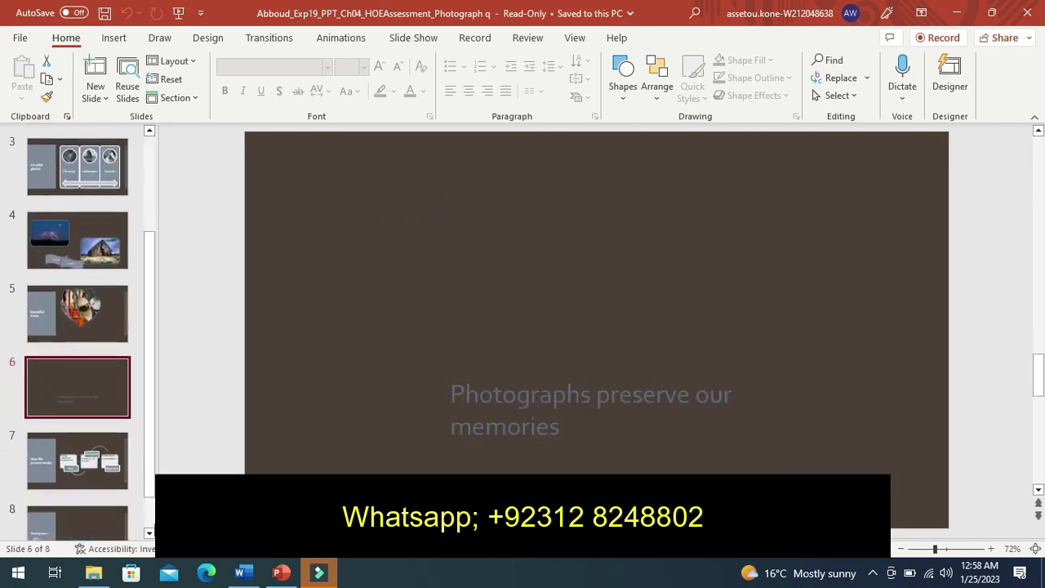
{"action": "scroll", "coordinate": [147, 522], "scroll_direction": "down", "scroll_amount": 1}
{"action": "left_click", "coordinate": [43, 473]}
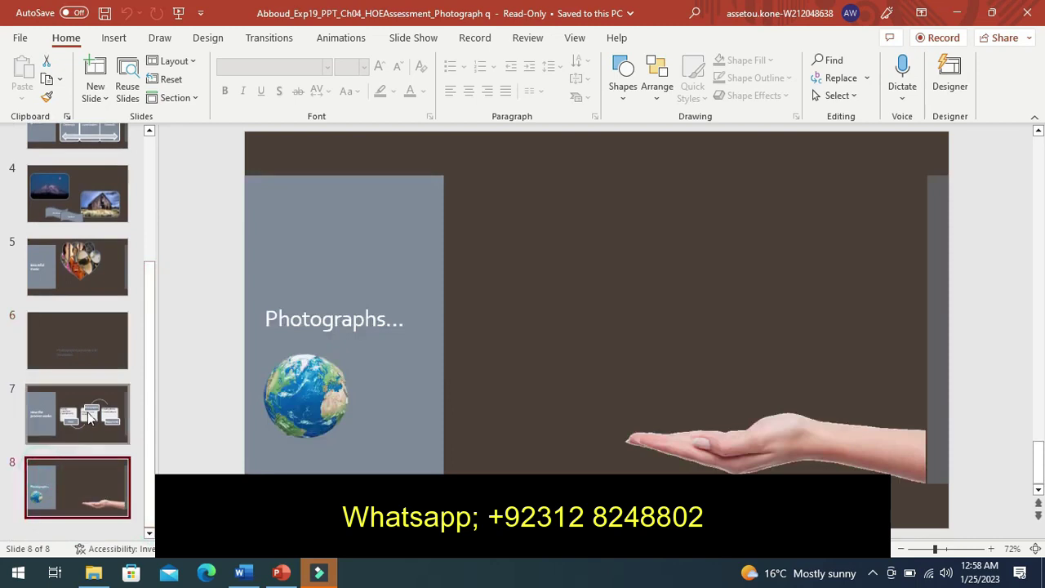
{"action": "left_click", "coordinate": [86, 413]}
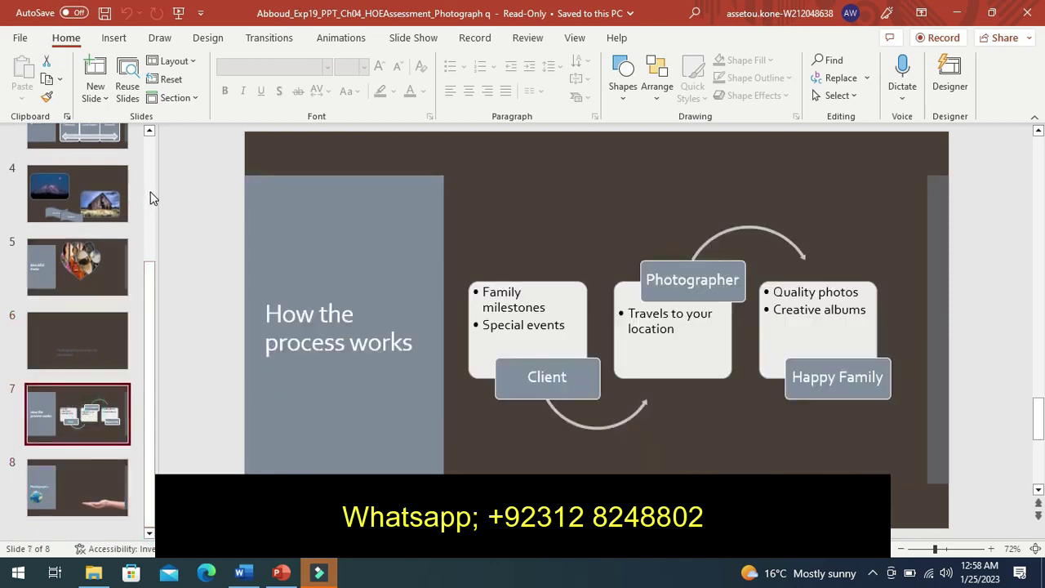
{"action": "scroll", "coordinate": [151, 192], "scroll_direction": "up", "scroll_amount": 5}
{"action": "left_click", "coordinate": [81, 175]}
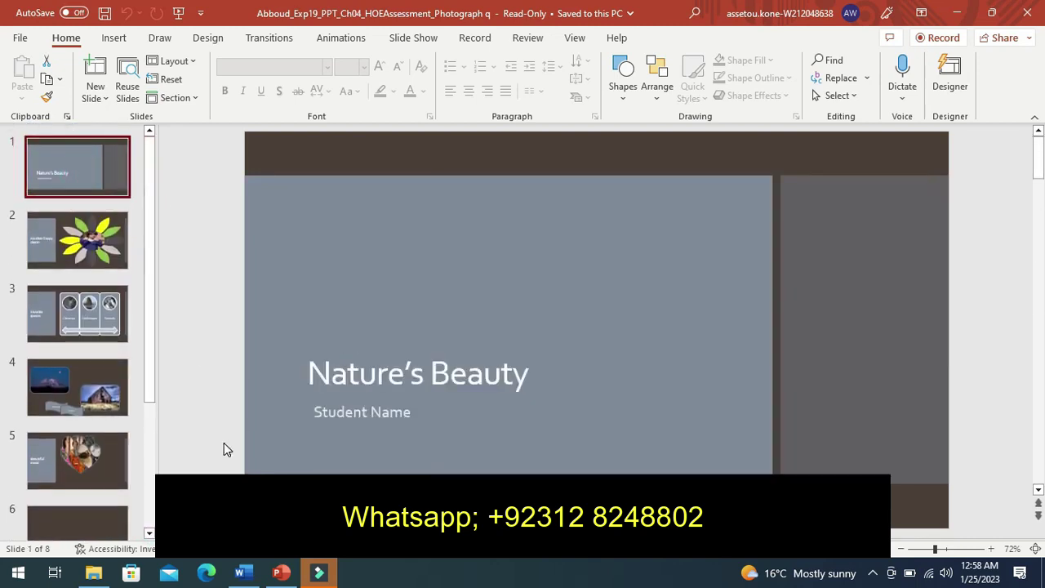
Highlight the Step 2 instructions in yellow instead of Step 1, then return to the title slide.
{"action": "left_click", "coordinate": [243, 573]}
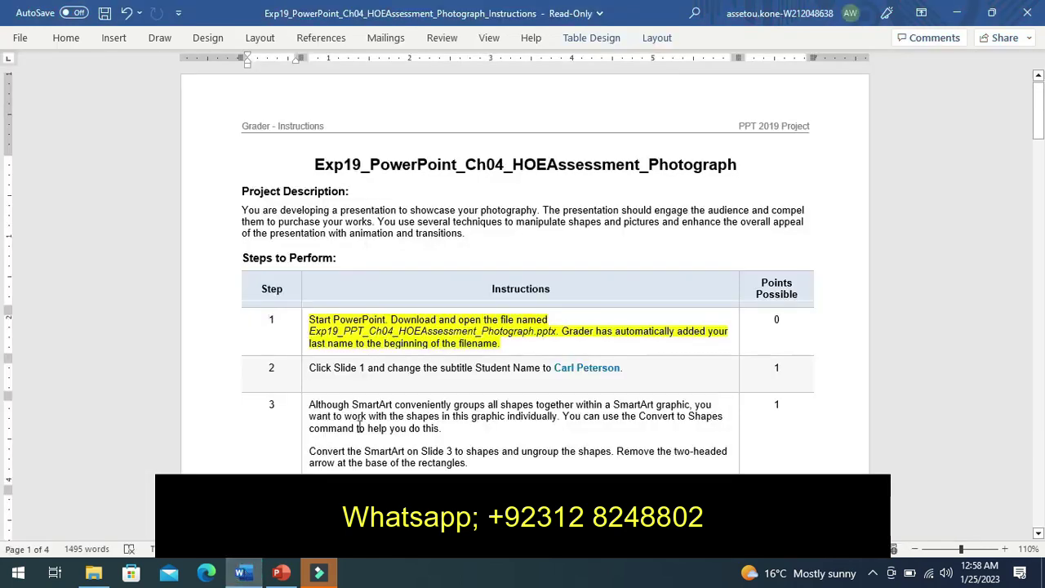
{"action": "key", "text": "Tab"}
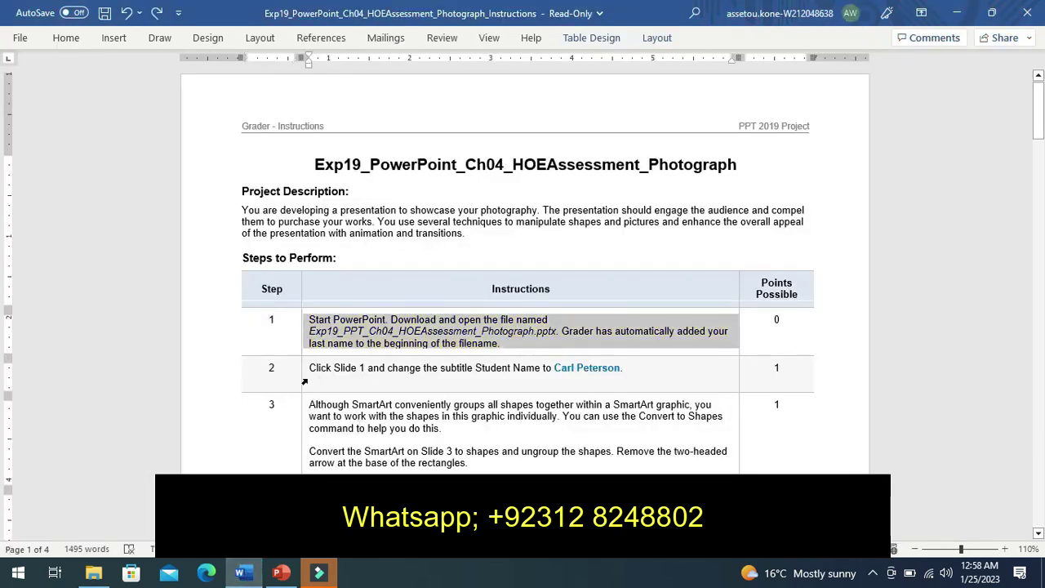
{"action": "left_click", "coordinate": [301, 381]}
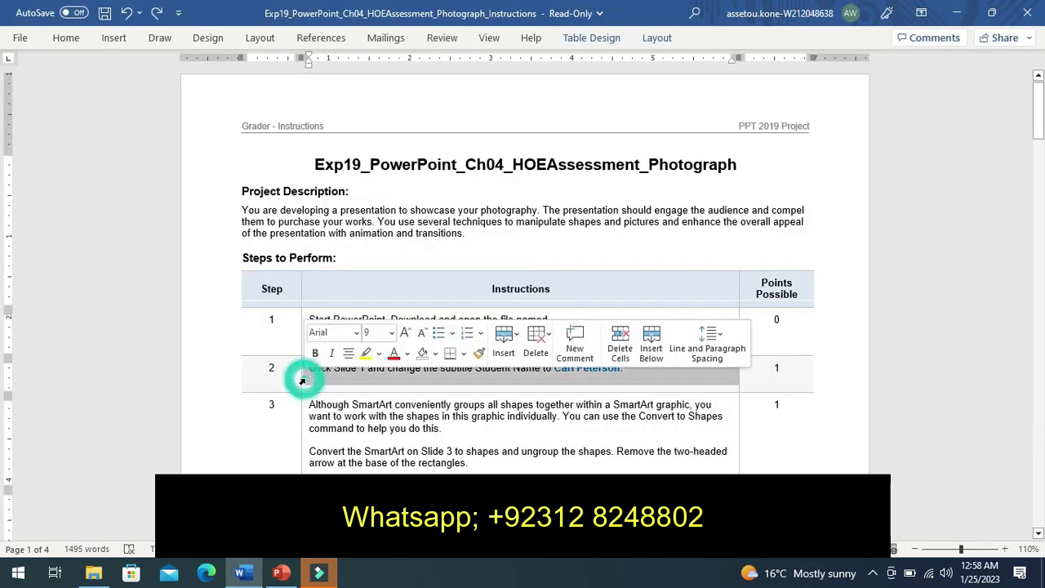
{"action": "left_click", "coordinate": [365, 354]}
{"action": "left_click", "coordinate": [289, 390]}
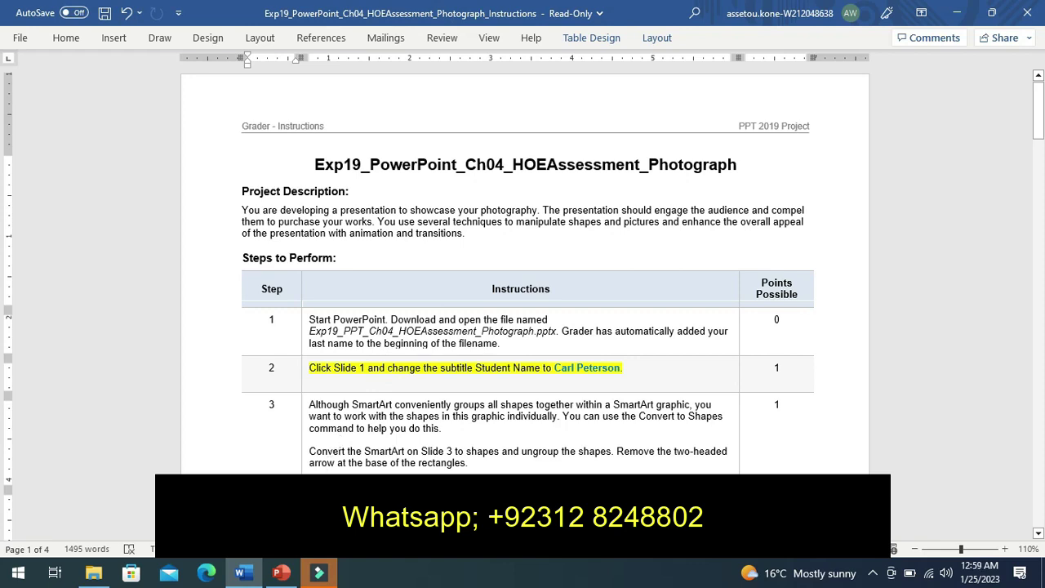
{"action": "left_click", "coordinate": [281, 573]}
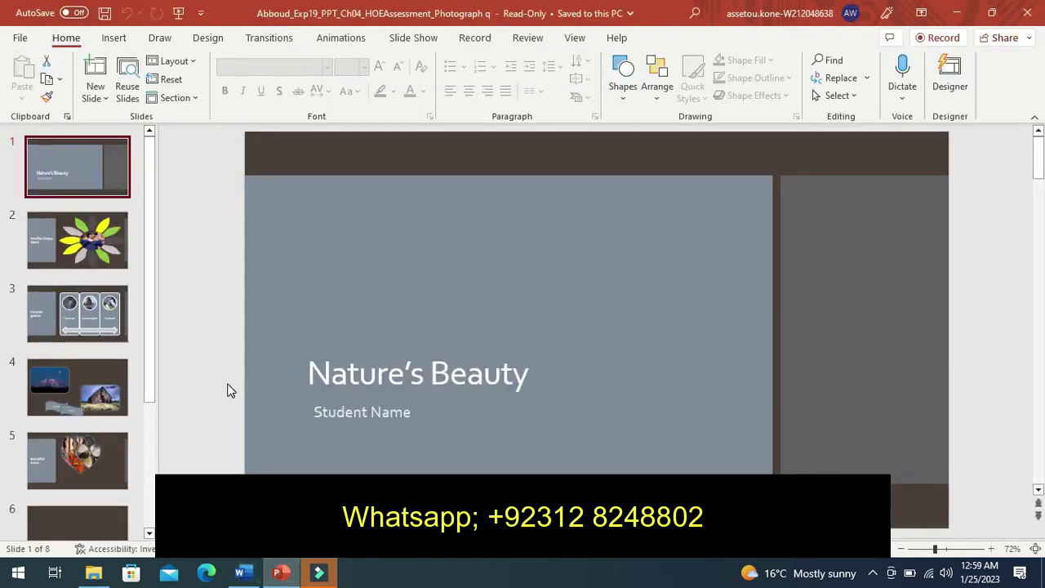
Delete the Student Name placeholder text from slide 1's subtitle.
{"action": "left_click", "coordinate": [322, 410]}
{"action": "double_click", "coordinate": [339, 412]}
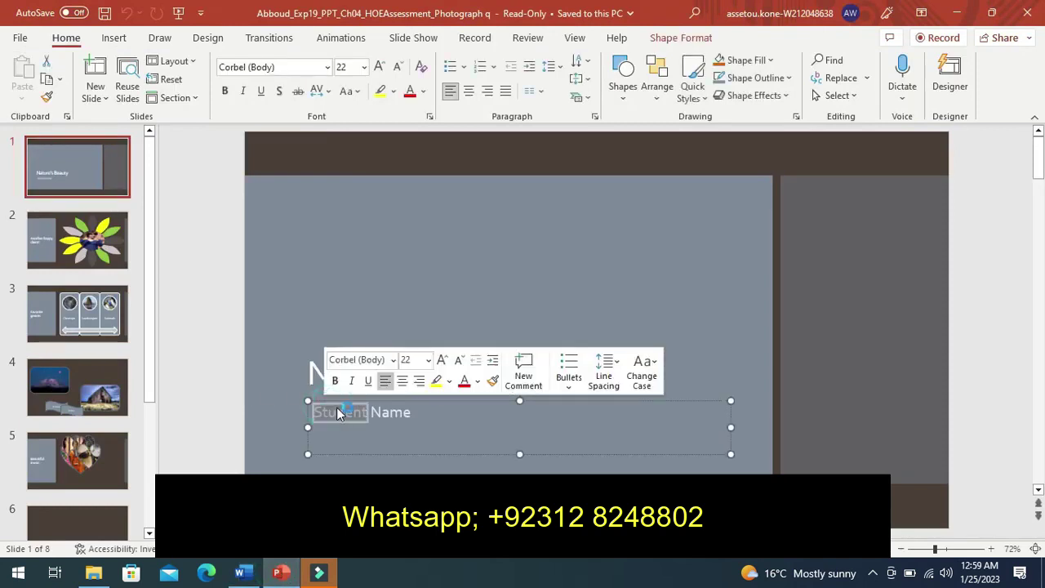
{"action": "left_click", "coordinate": [423, 407]}
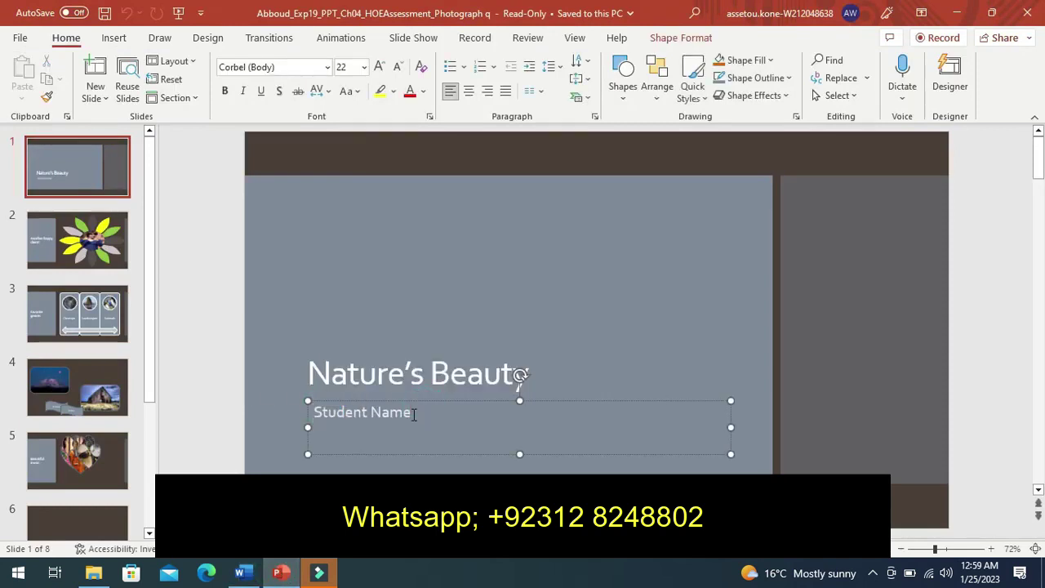
{"action": "key", "text": "BackSpace"}
{"action": "key", "text": "BackSpace"}
{"action": "key", "text": "BackSpace"}
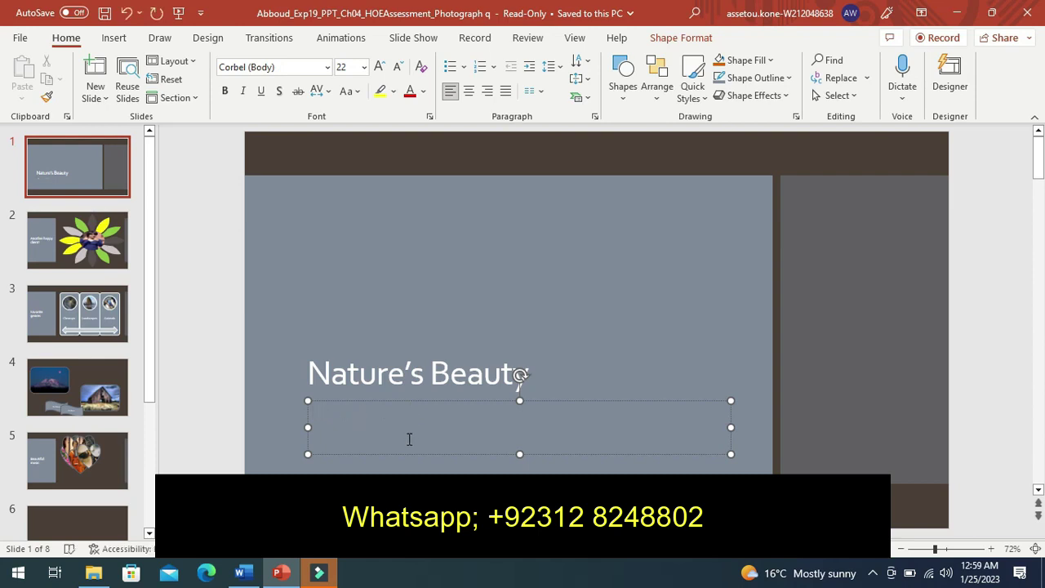
Copy the student name from Step 2 in Word and paste it into the subtitle.
{"action": "left_click", "coordinate": [281, 572]}
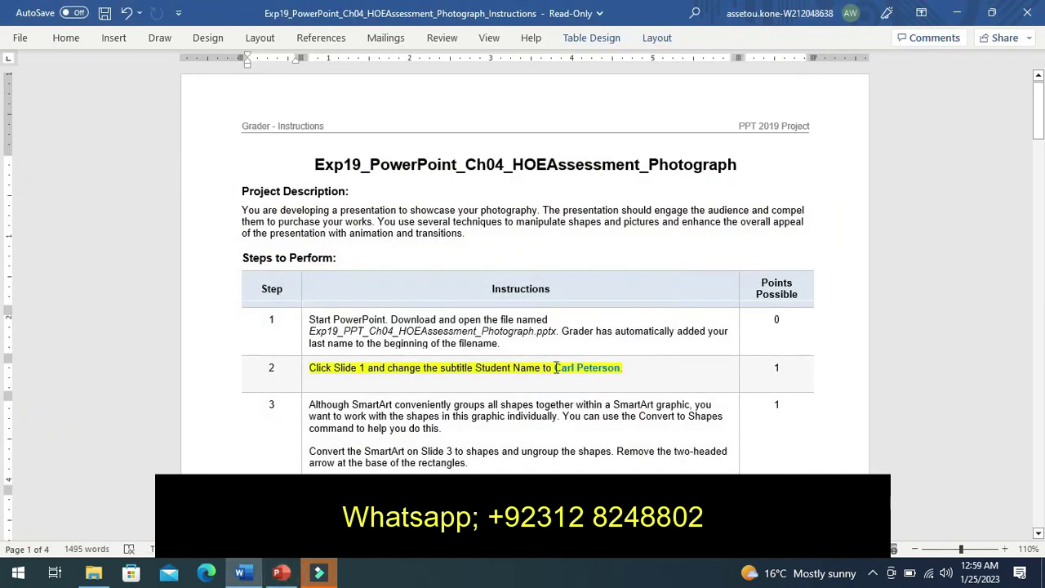
{"action": "left_click_drag", "start_coordinate": [555, 367], "coordinate": [594, 372]}
{"action": "key", "text": "ctrl+c"}
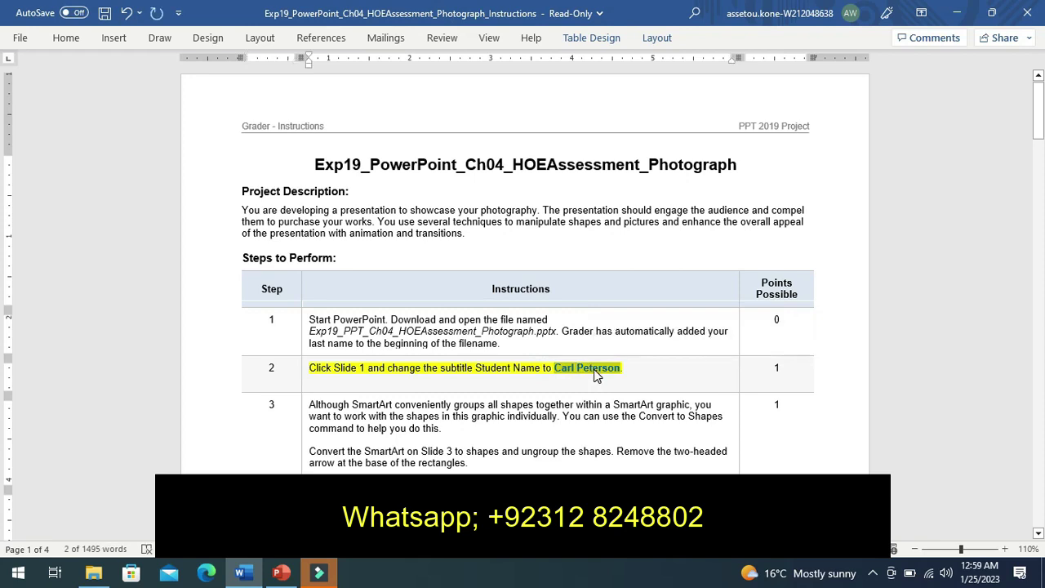
{"action": "left_click", "coordinate": [281, 572]}
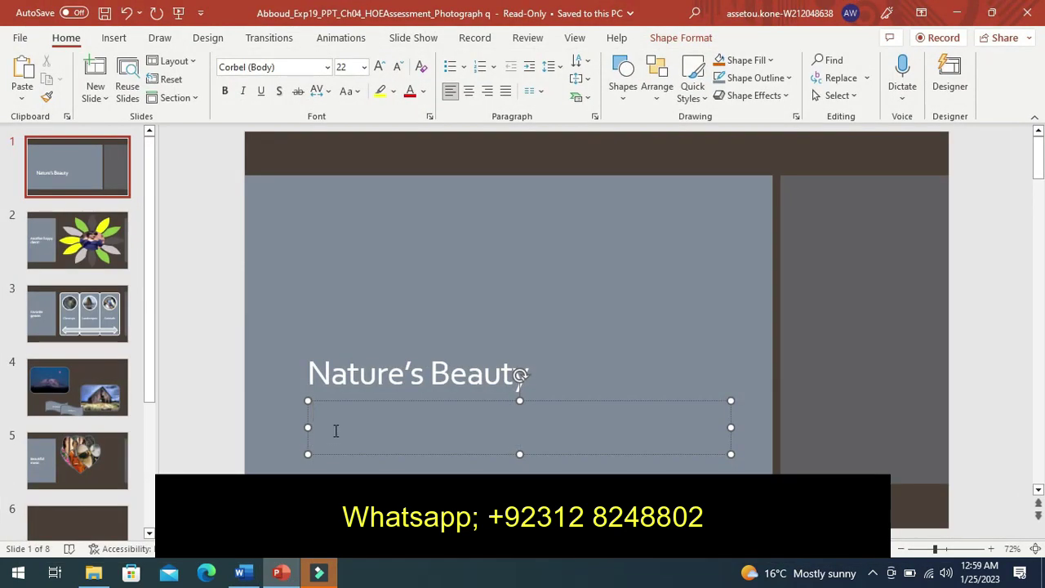
{"action": "key", "text": "ctrl+v"}
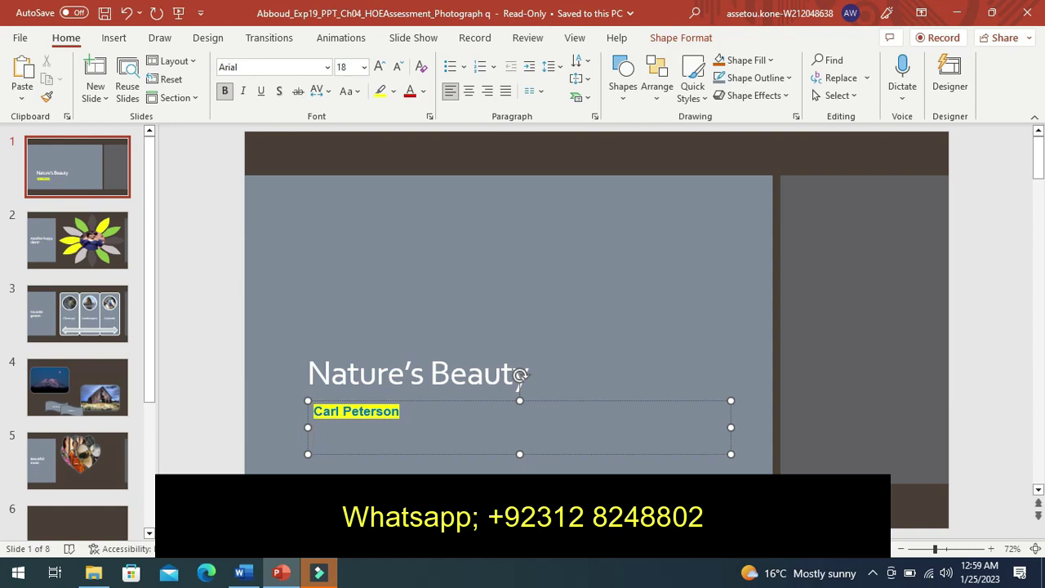
{"action": "left_click", "coordinate": [240, 572]}
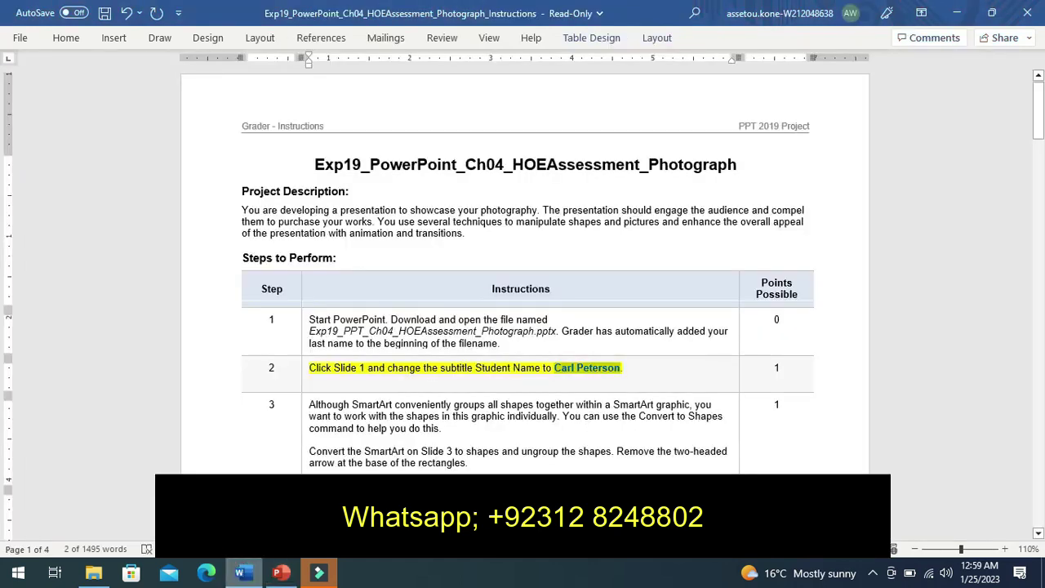
Highlight the Step 3 SmartArt-conversion instructions in yellow.
{"action": "left_click", "coordinate": [266, 443]}
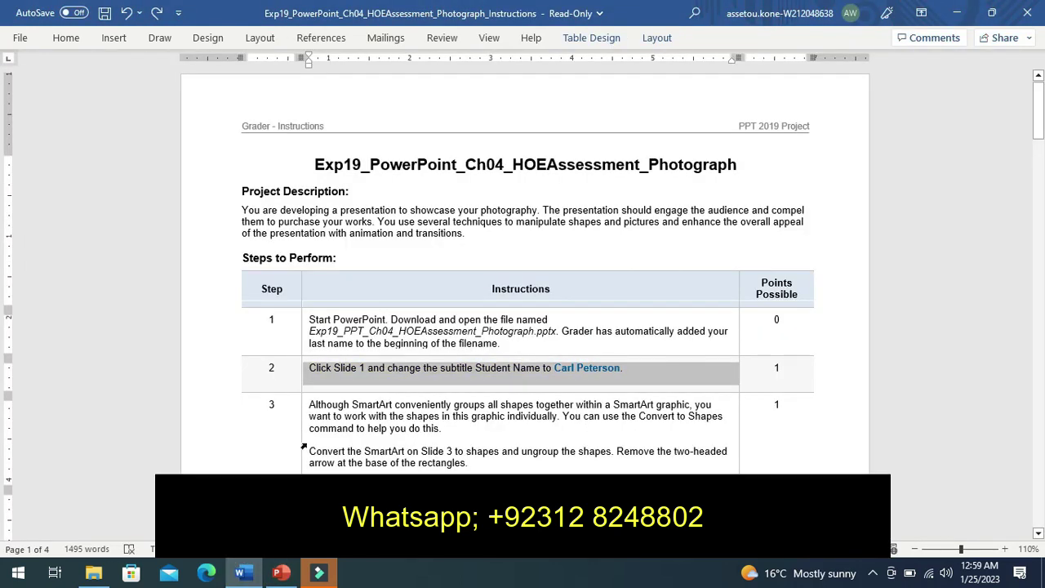
{"action": "left_click", "coordinate": [303, 447]}
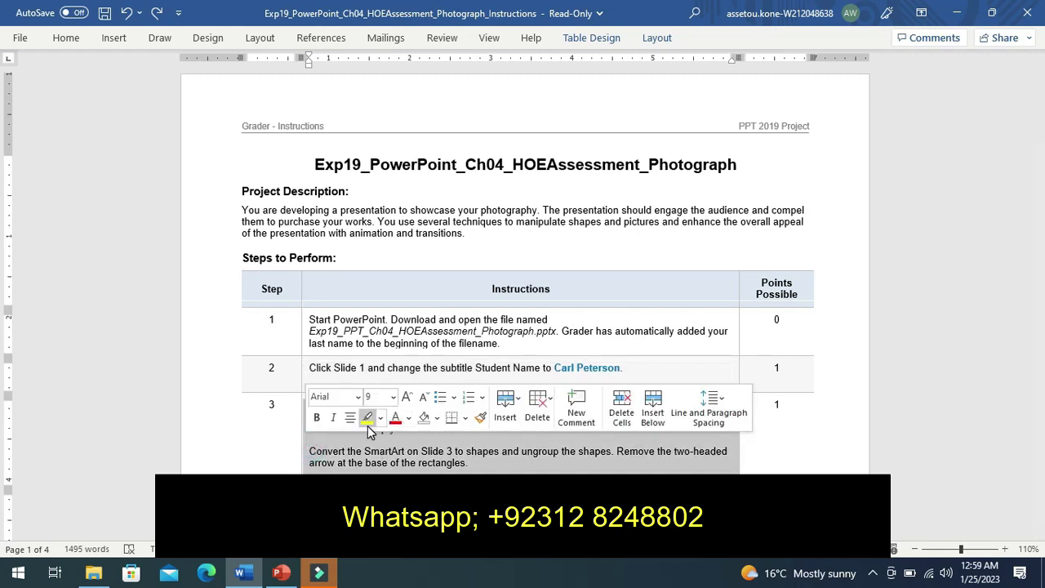
{"action": "left_click", "coordinate": [367, 424]}
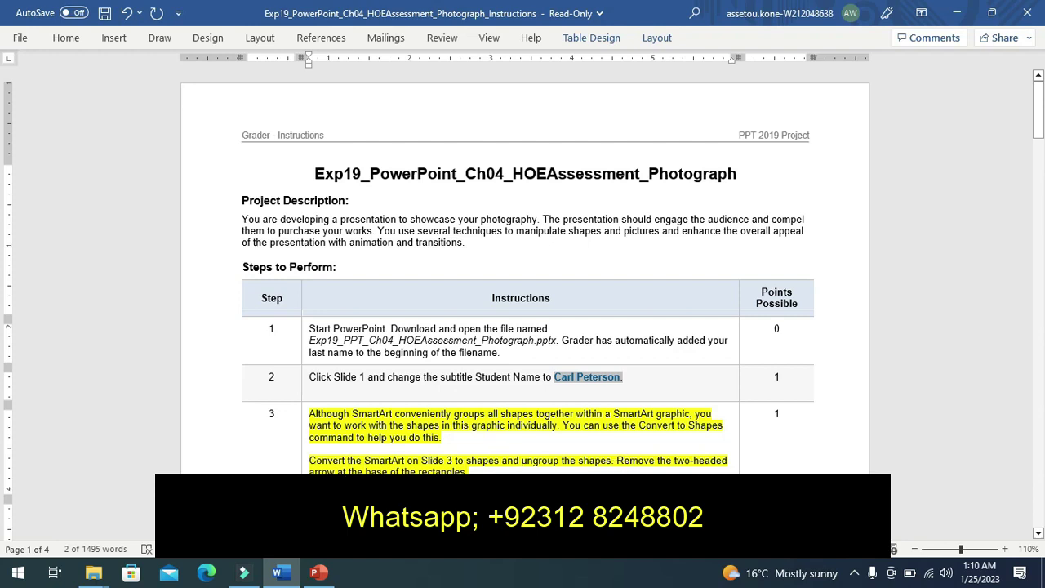
Scroll the instructions back to the top and bring PowerPoint forward.
{"action": "key", "text": "ctrl+Page_Down"}
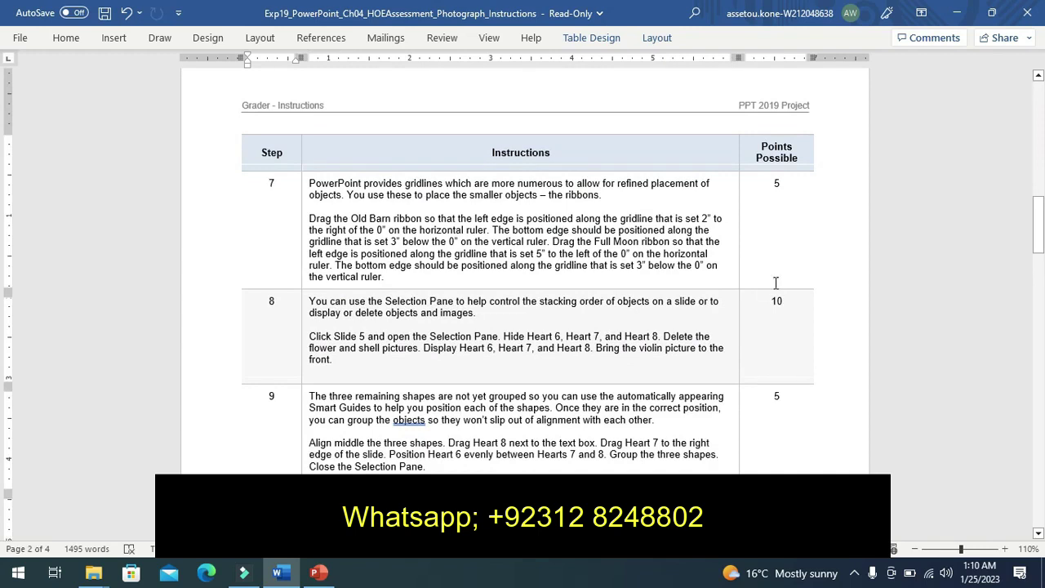
{"action": "left_click", "coordinate": [1035, 159]}
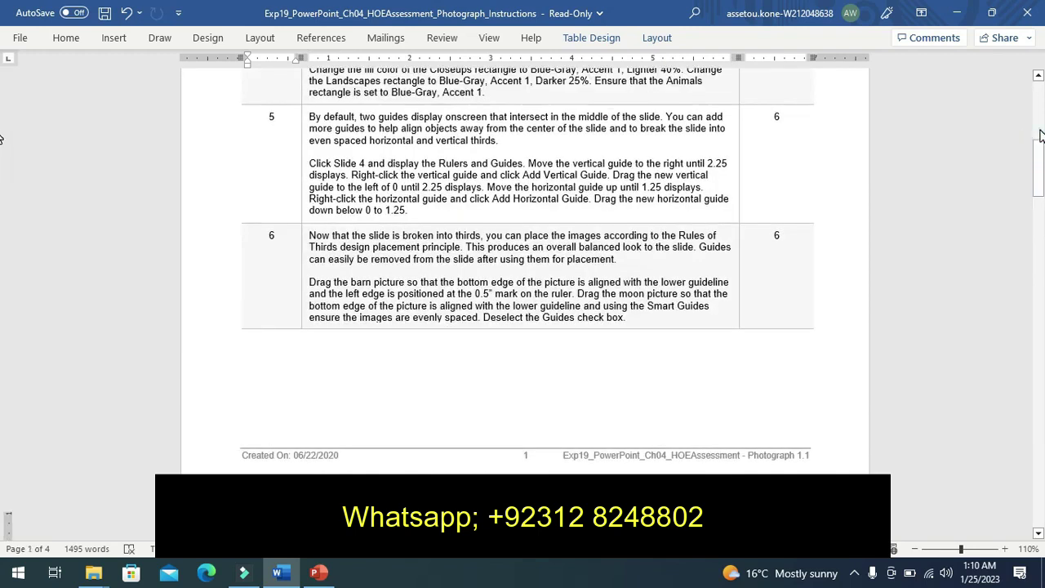
{"action": "left_click_drag", "start_coordinate": [1035, 159], "coordinate": [1033, 102]}
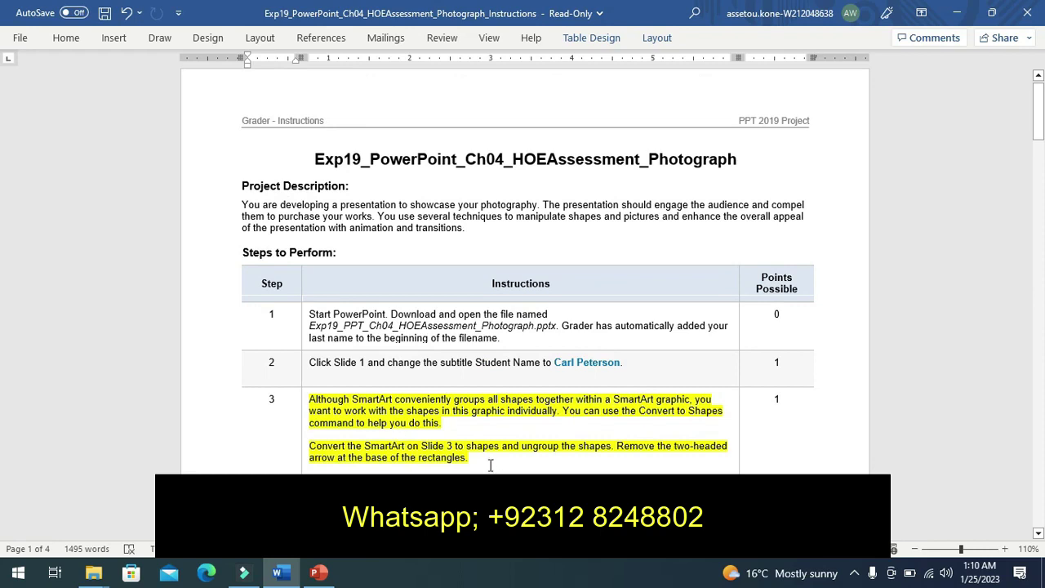
{"action": "left_click", "coordinate": [318, 574]}
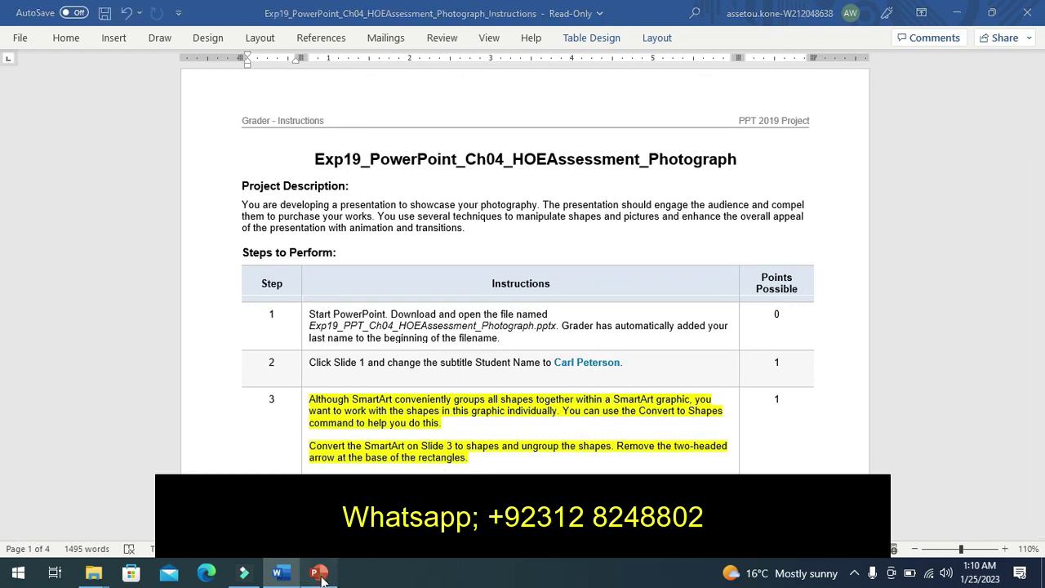
Convert the Favorite genres SmartArt on Slide 3 to shapes.
{"action": "left_click", "coordinate": [79, 334]}
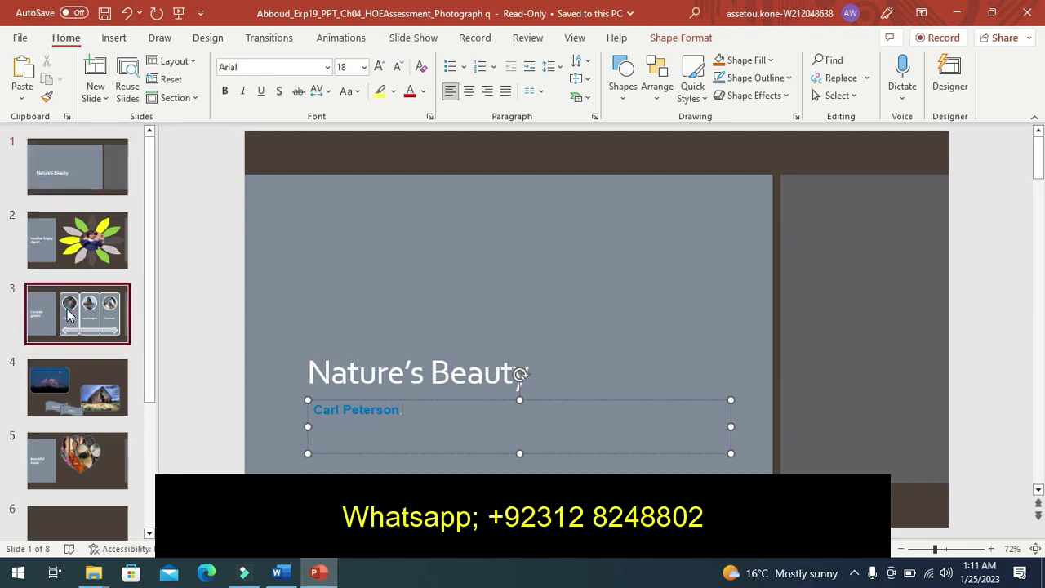
{"action": "left_click", "coordinate": [514, 391]}
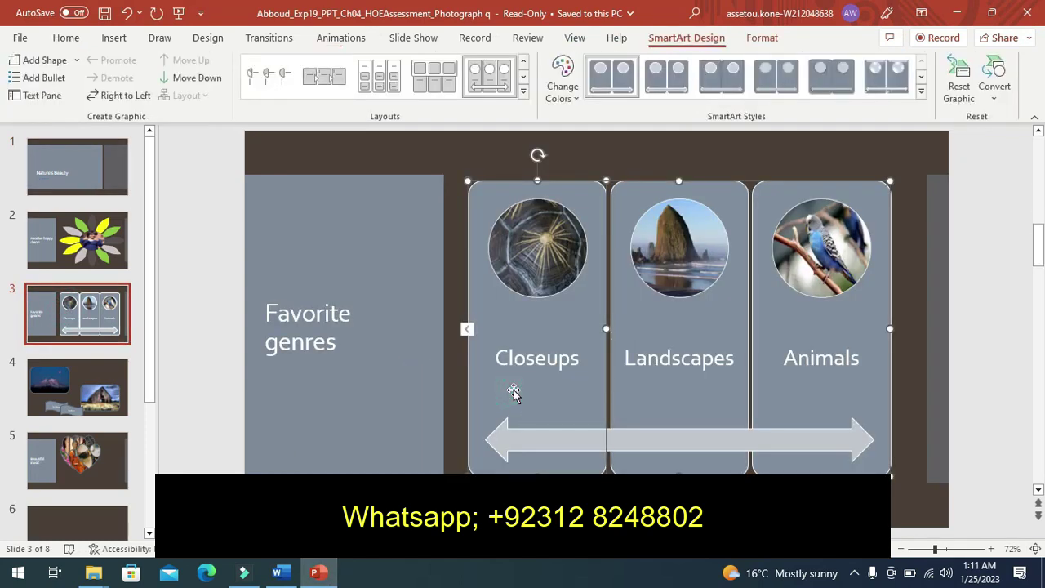
{"action": "left_click", "coordinate": [994, 89]}
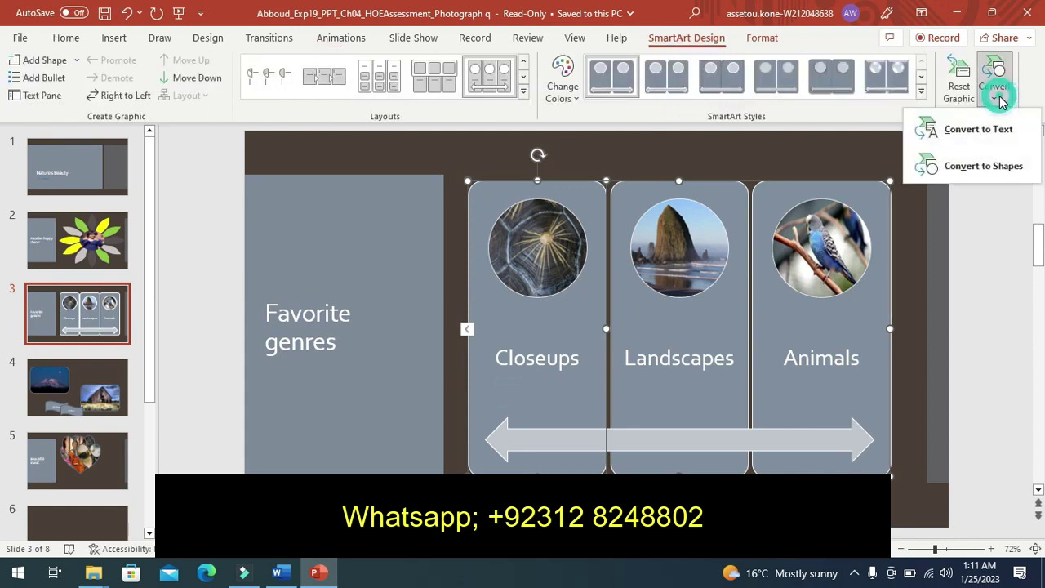
{"action": "left_click", "coordinate": [985, 163]}
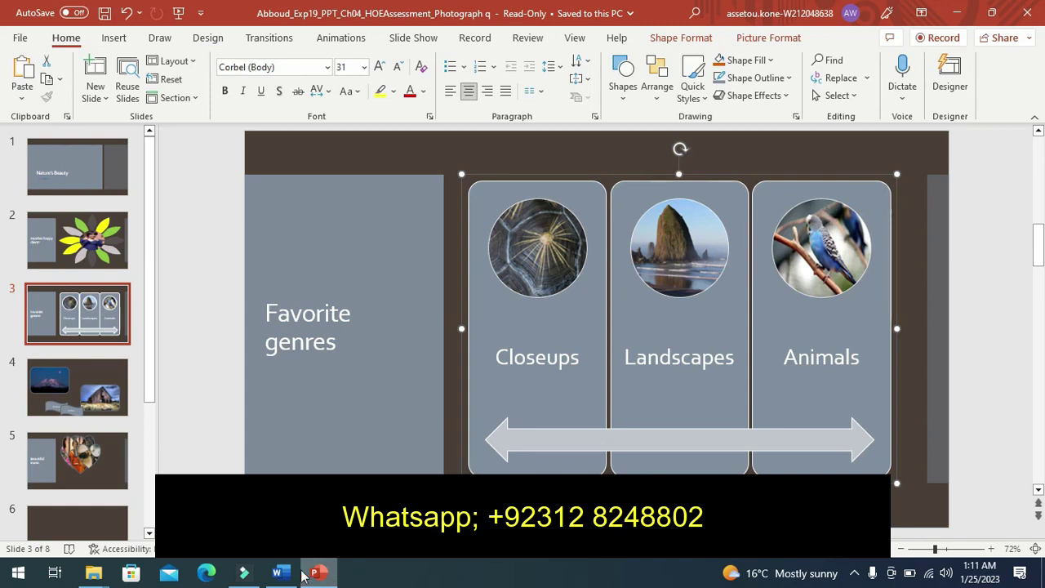
{"action": "left_click", "coordinate": [281, 572]}
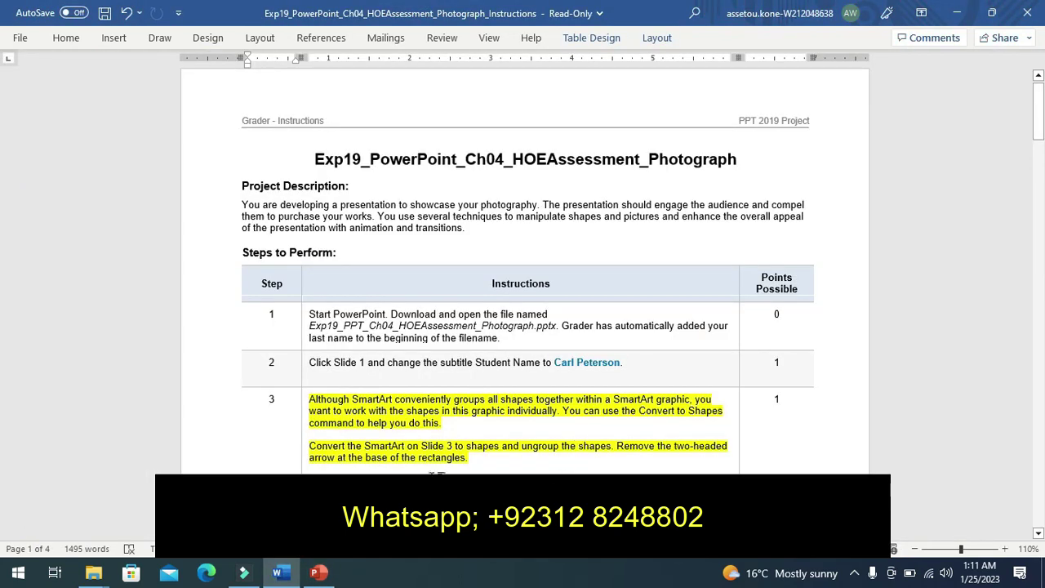
{"action": "left_click", "coordinate": [318, 572]}
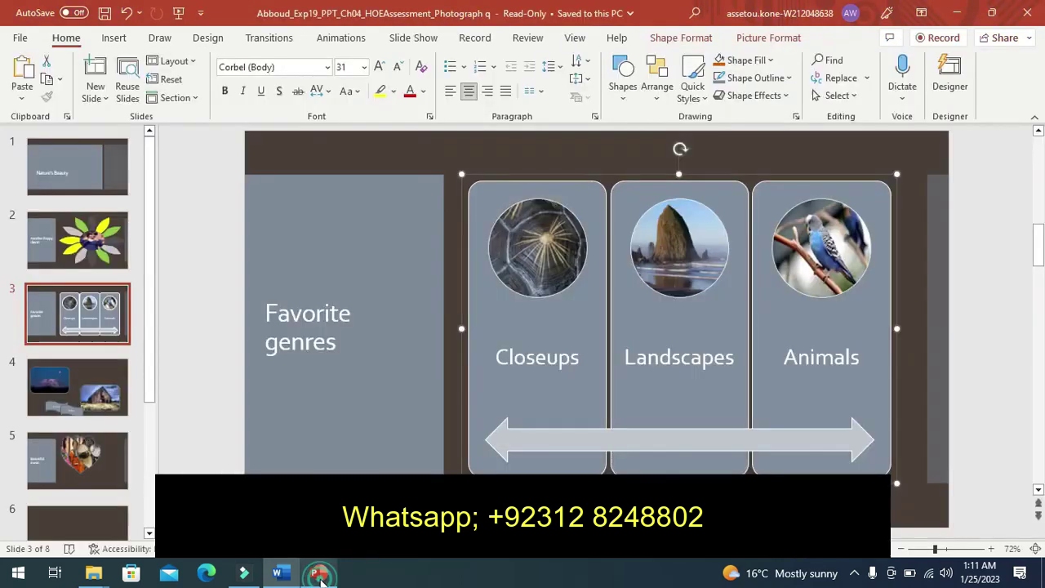
Ungroup the converted shapes and delete the two-headed arrow.
{"action": "left_click", "coordinate": [759, 41]}
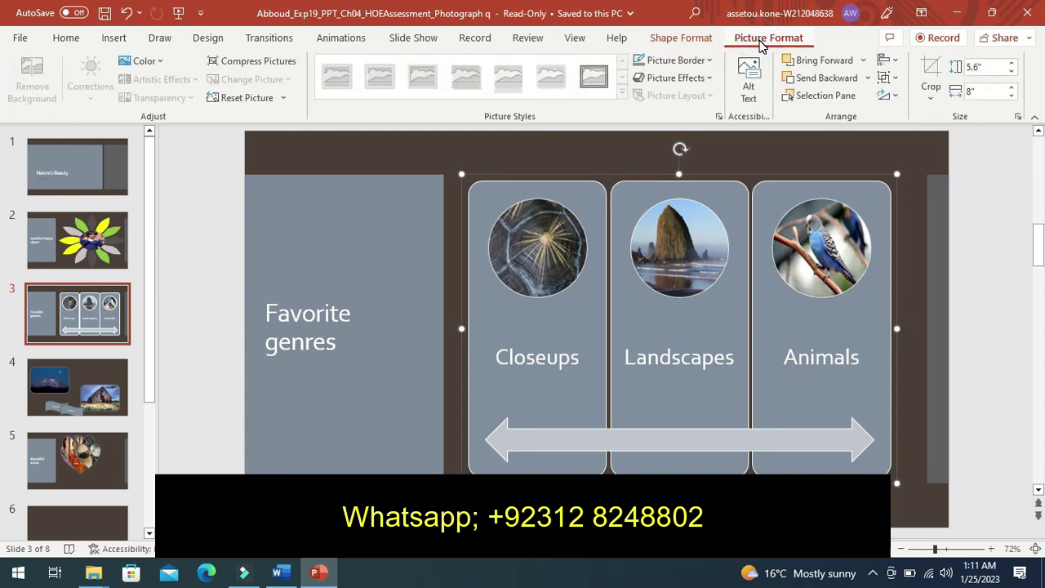
{"action": "left_click", "coordinate": [886, 77]}
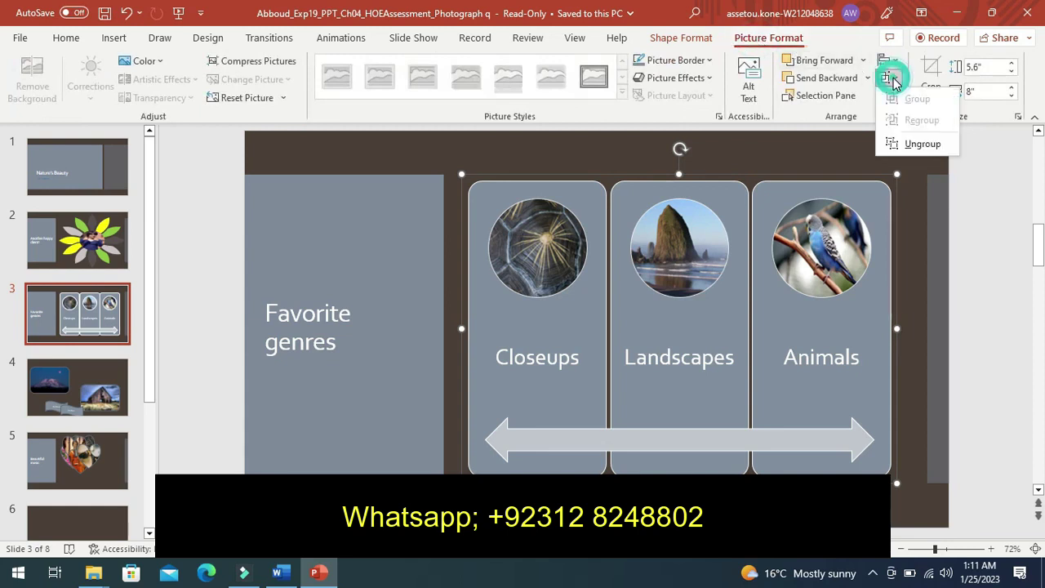
{"action": "left_click", "coordinate": [918, 144]}
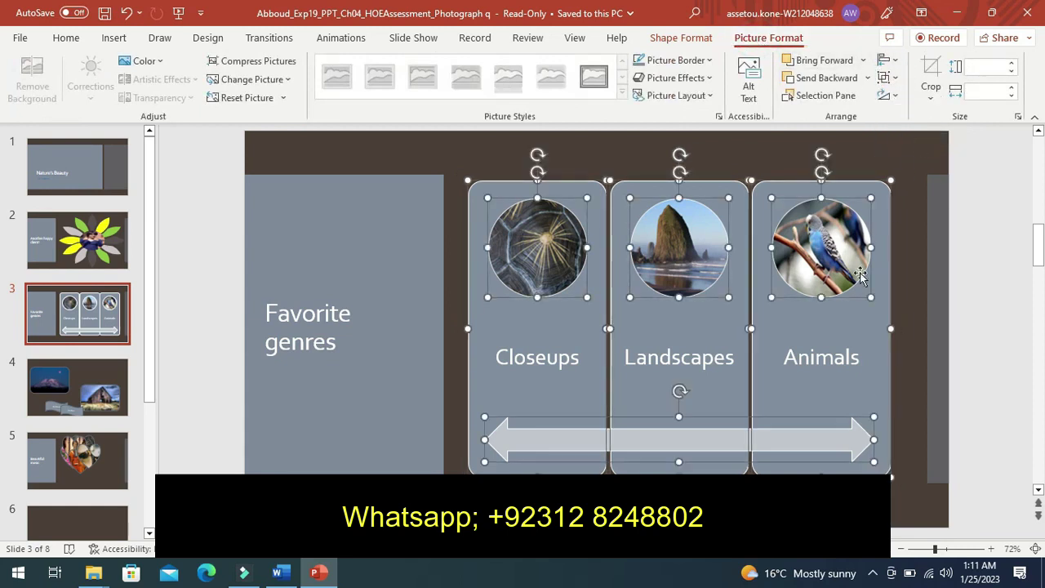
{"action": "left_click", "coordinate": [683, 442]}
{"action": "key", "text": "Escape"}
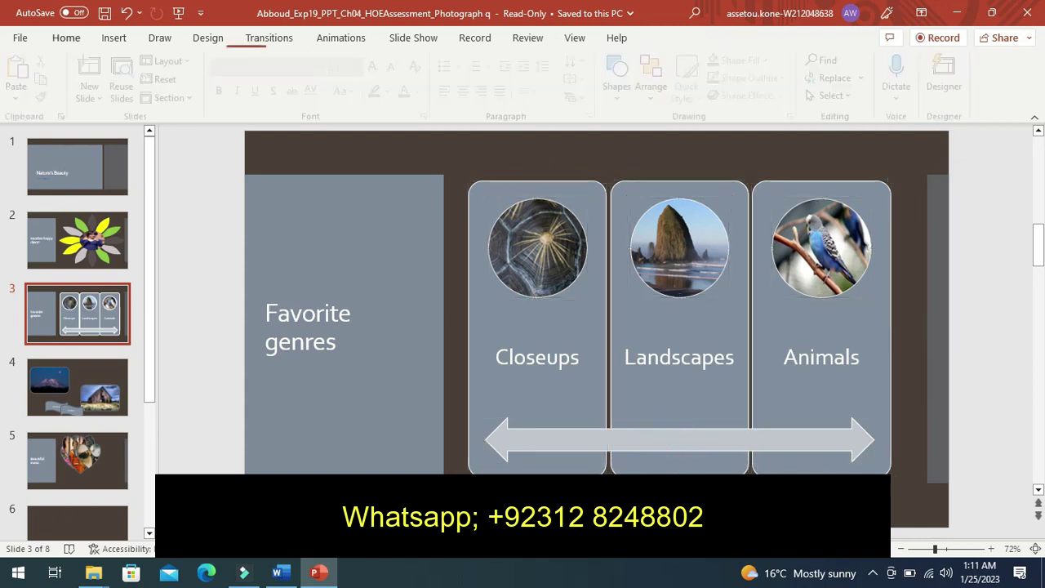
{"action": "left_click", "coordinate": [657, 441]}
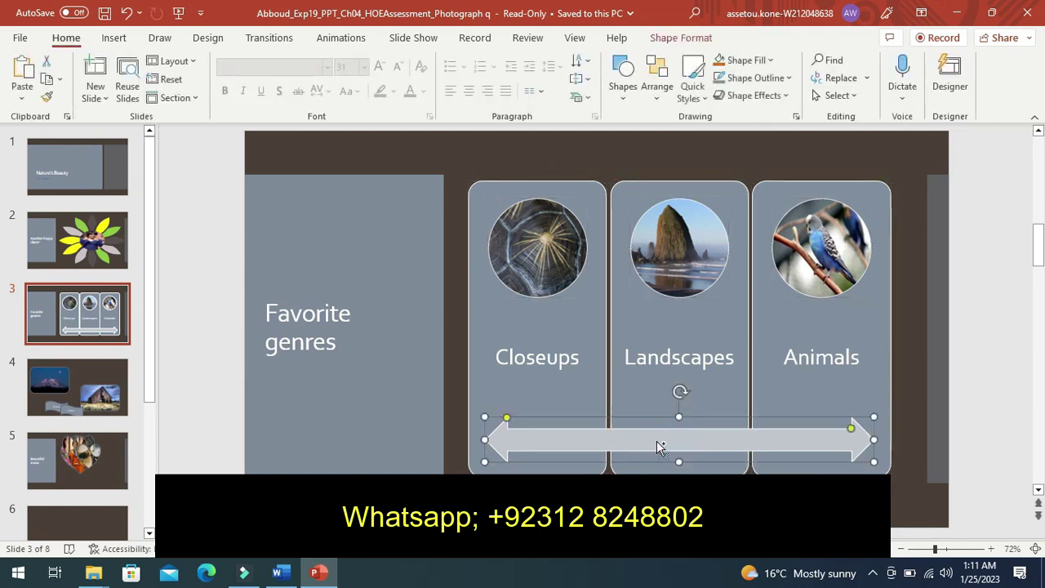
{"action": "key", "text": "Delete"}
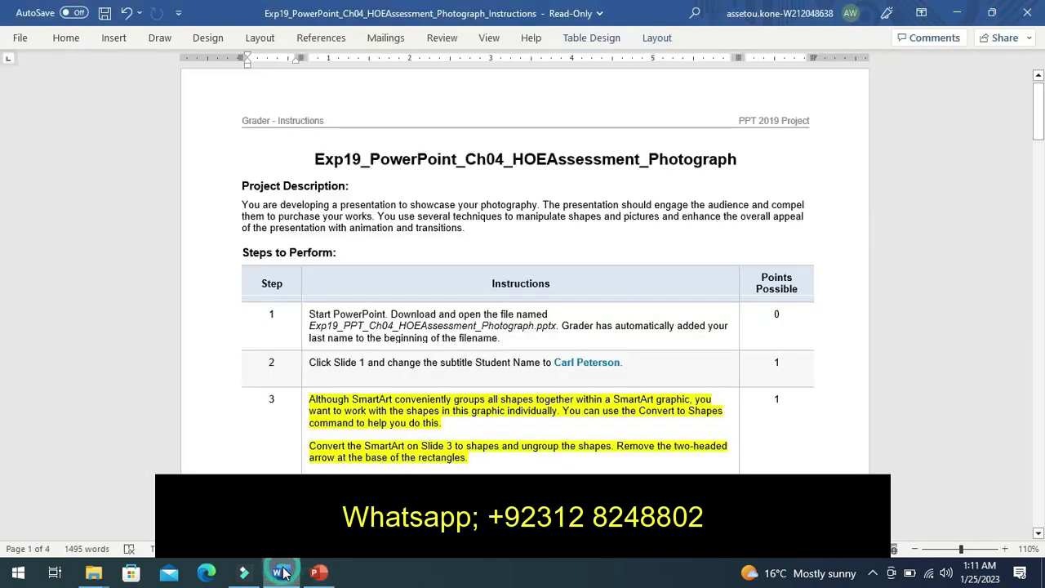
Highlight step 4's shape-fill colour paragraph in yellow, then return to Slide 3.
{"action": "left_click", "coordinate": [282, 572]}
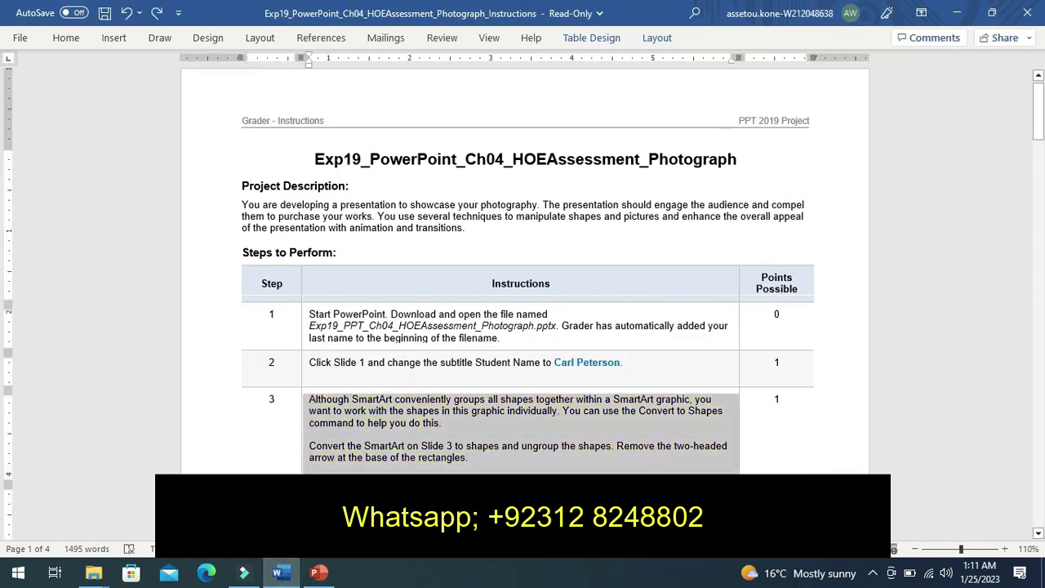
{"action": "left_click_drag", "start_coordinate": [1038, 533], "coordinate": [1038, 533]}
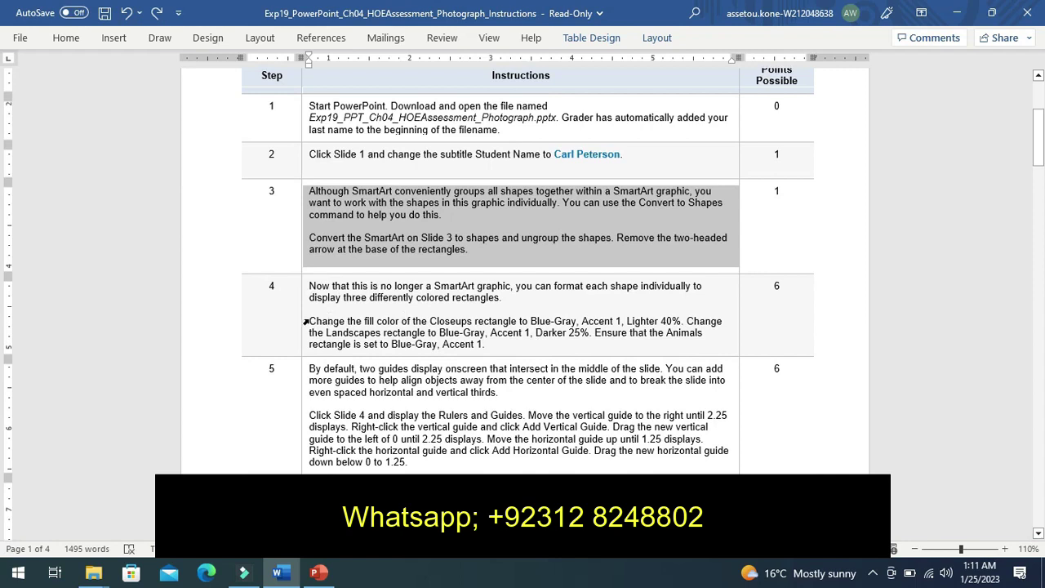
{"action": "mouse_move", "coordinate": [310, 320]}
{"action": "left_mouse_down"}
{"action": "mouse_move", "coordinate": [468, 332]}
{"action": "mouse_move", "coordinate": [485, 343]}
{"action": "left_mouse_up"}
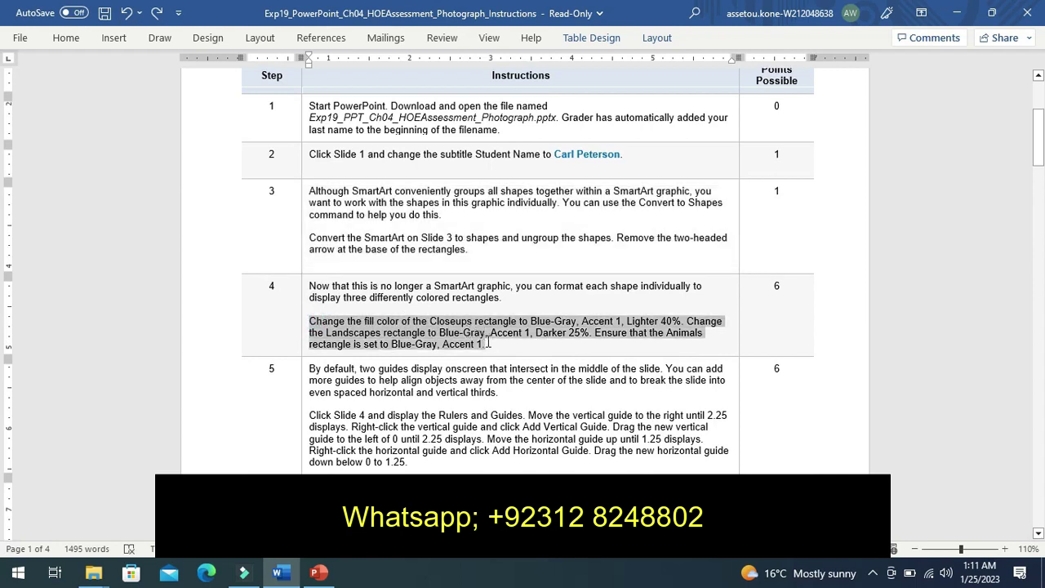
{"action": "left_click", "coordinate": [553, 316]}
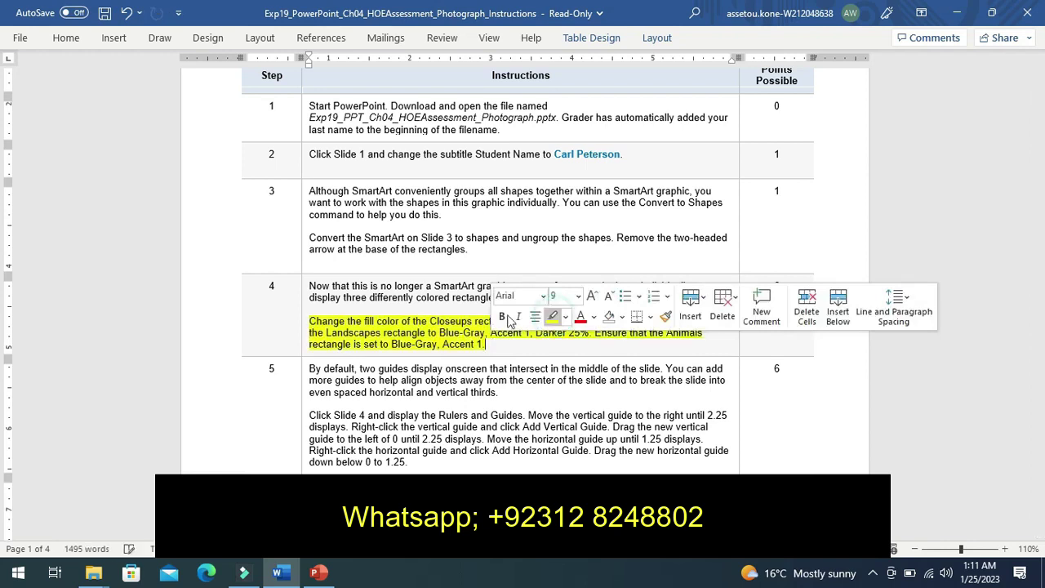
{"action": "left_click", "coordinate": [310, 311]}
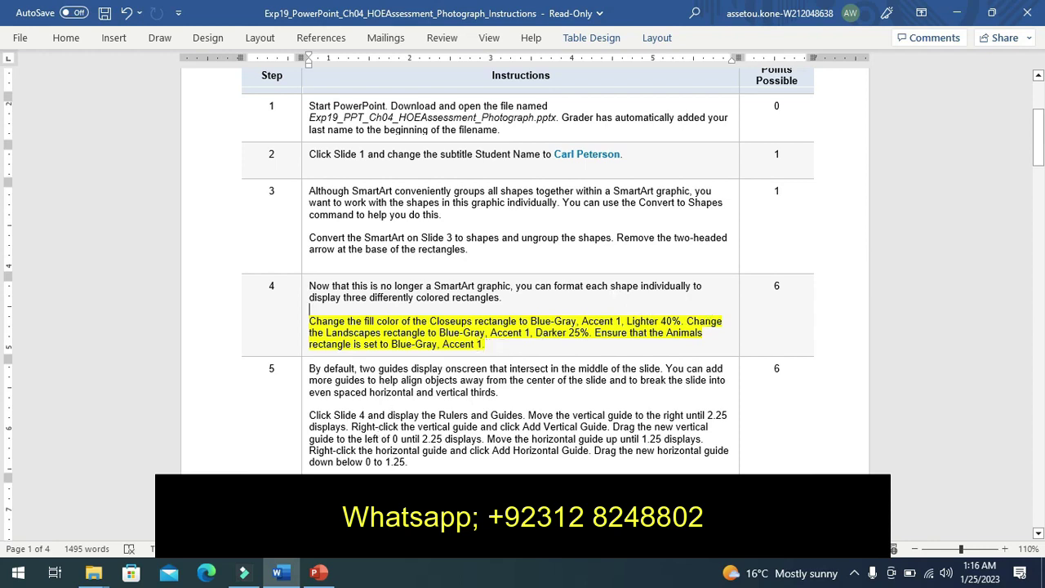
{"action": "left_click", "coordinate": [320, 573]}
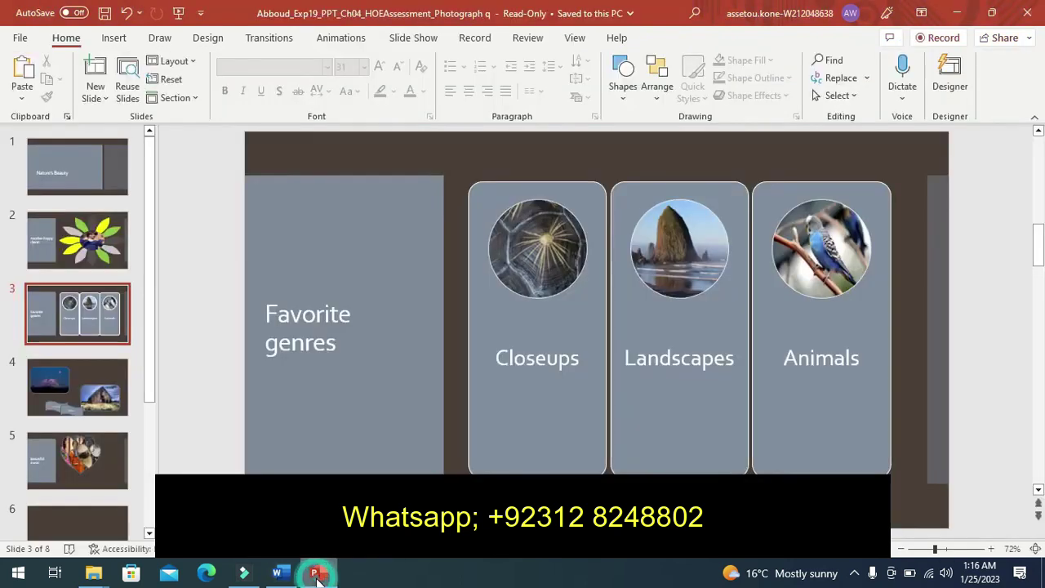
Fill the Closeups rectangle with Blue-Gray, Accent 1, Lighter 40% from the mini toolbar.
{"action": "right_click", "coordinate": [535, 414]}
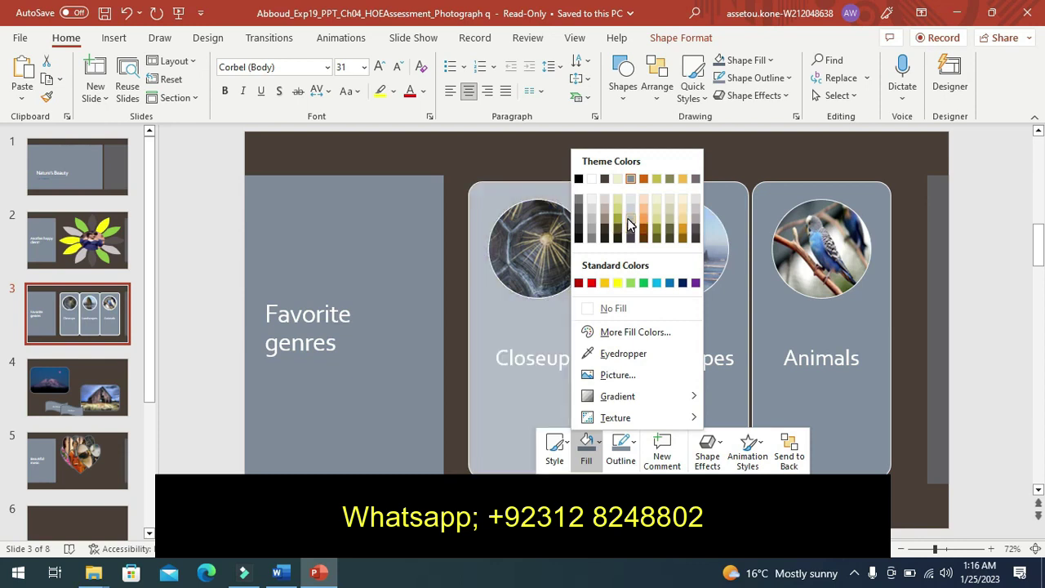
{"action": "left_click", "coordinate": [629, 226]}
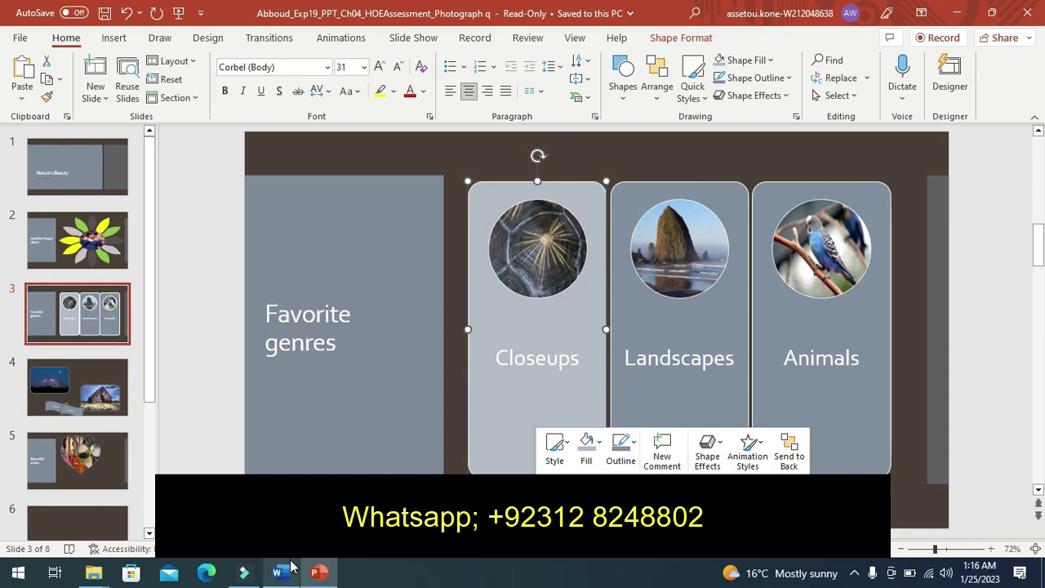
{"action": "left_click", "coordinate": [286, 570]}
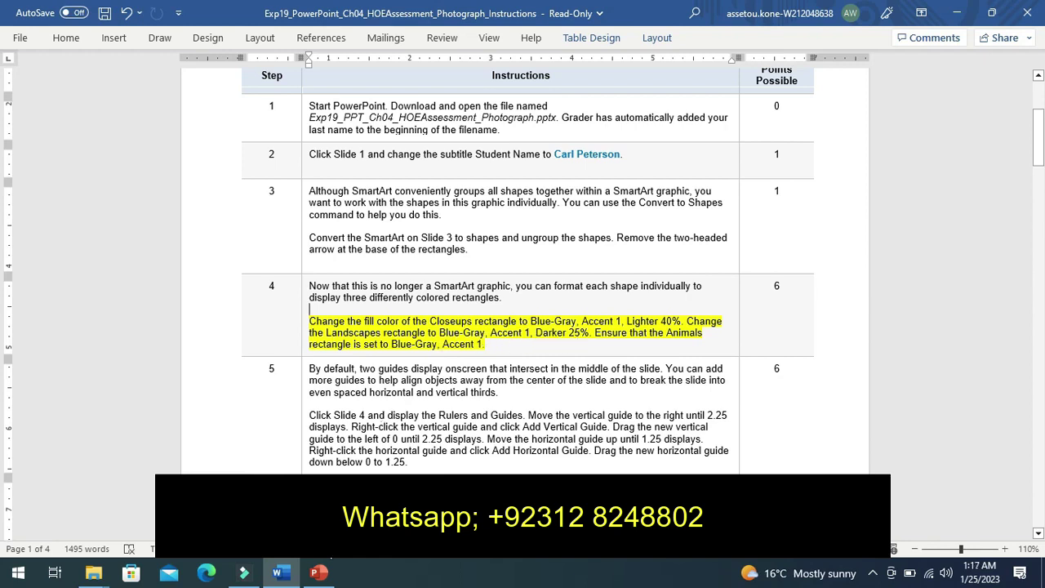
{"action": "left_click", "coordinate": [318, 573]}
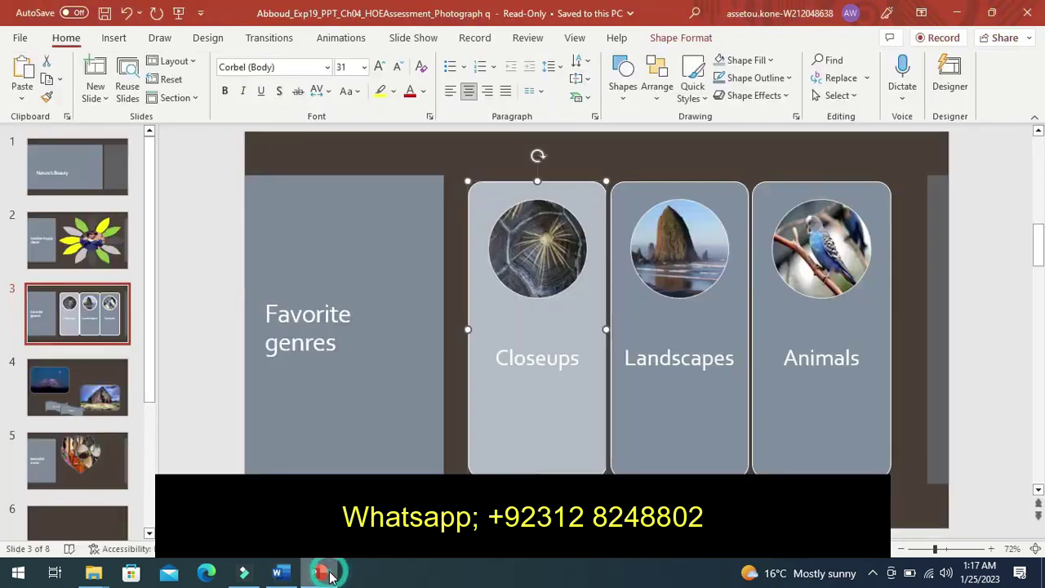
Set the Landscapes rectangle's fill to Blue-Gray, Accent 1, Darker 25% in the Format Shape pane.
{"action": "left_click", "coordinate": [653, 400]}
{"action": "right_click", "coordinate": [653, 402]}
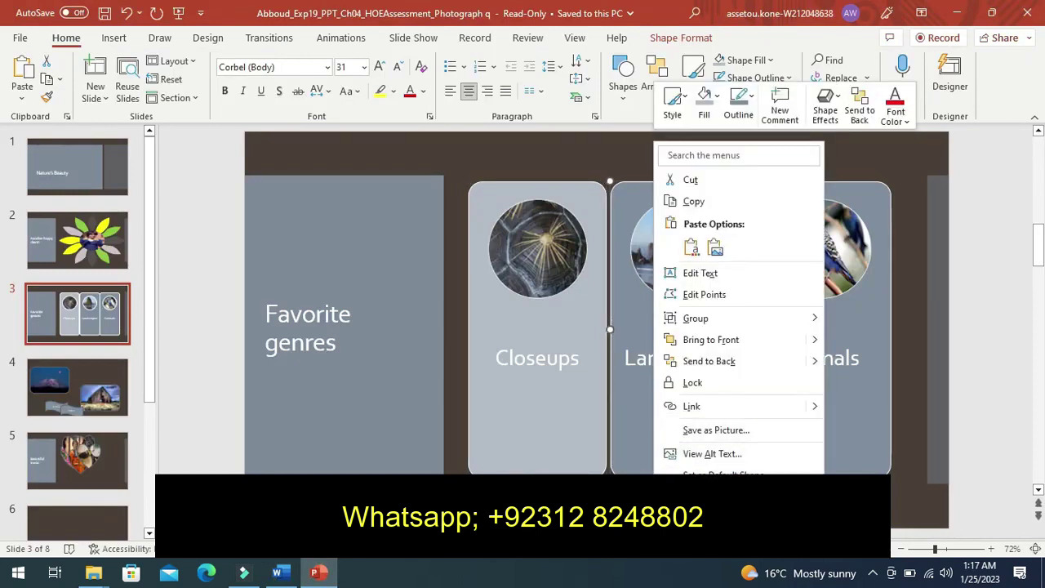
{"action": "left_click", "coordinate": [714, 501]}
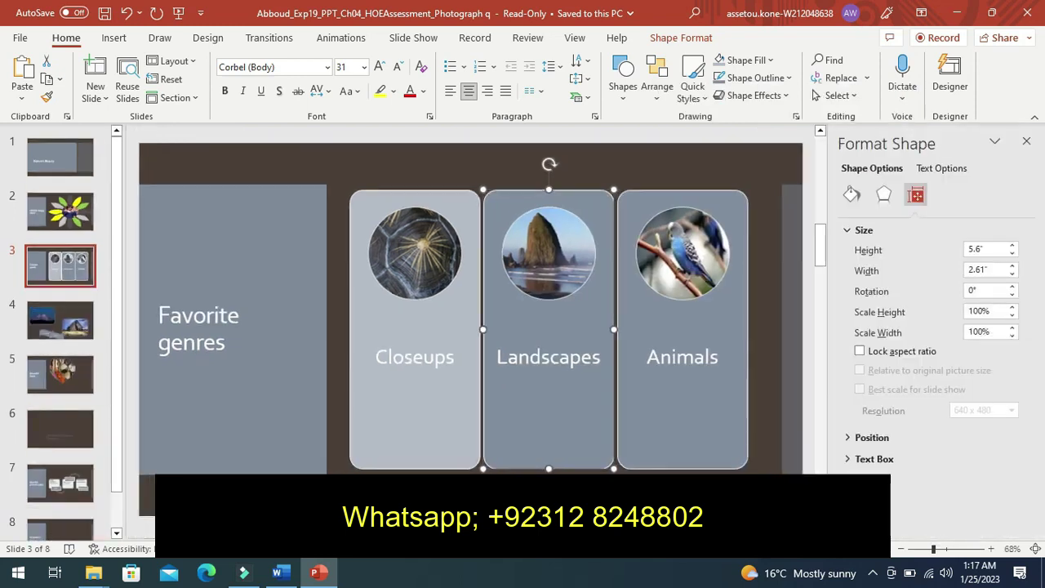
{"action": "left_click", "coordinate": [852, 195]}
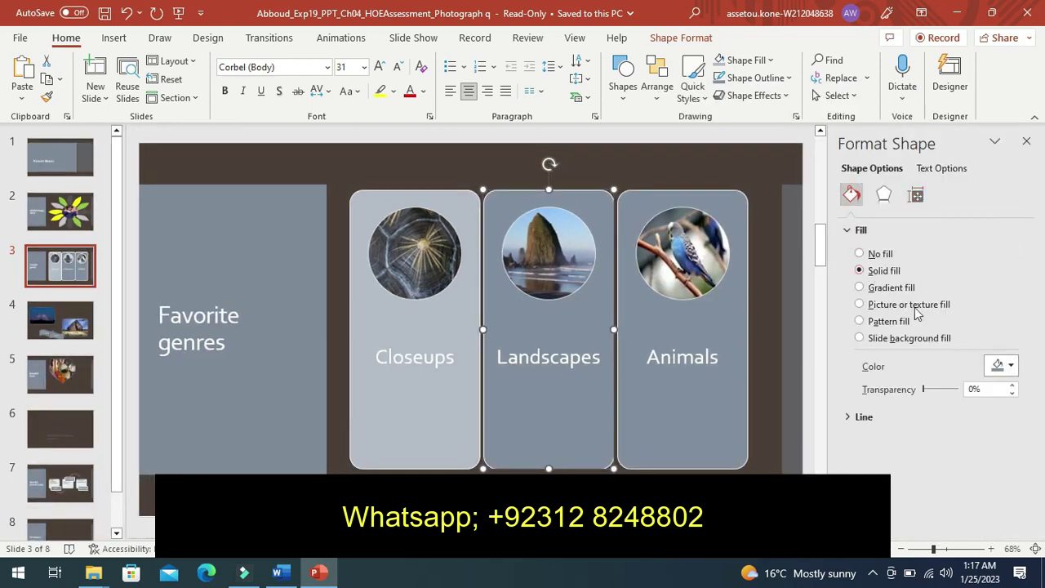
{"action": "left_click", "coordinate": [1009, 367]}
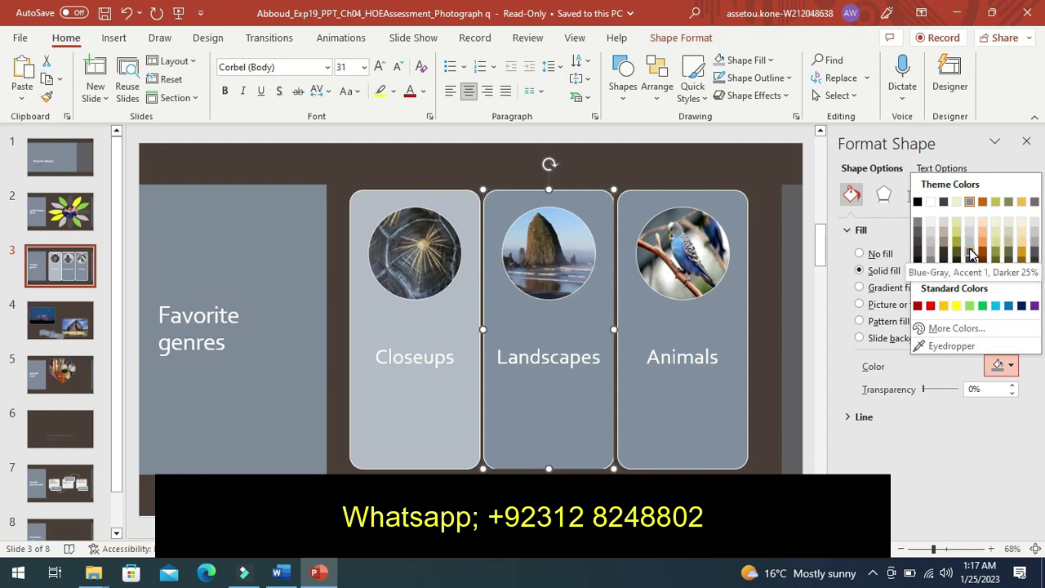
{"action": "left_click", "coordinate": [971, 255]}
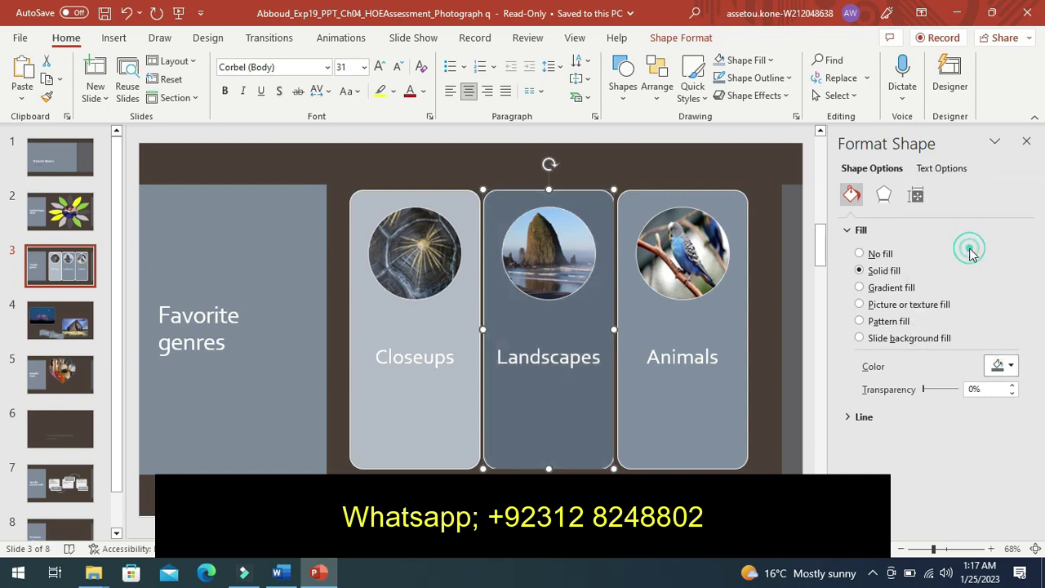
{"action": "left_click", "coordinate": [719, 410]}
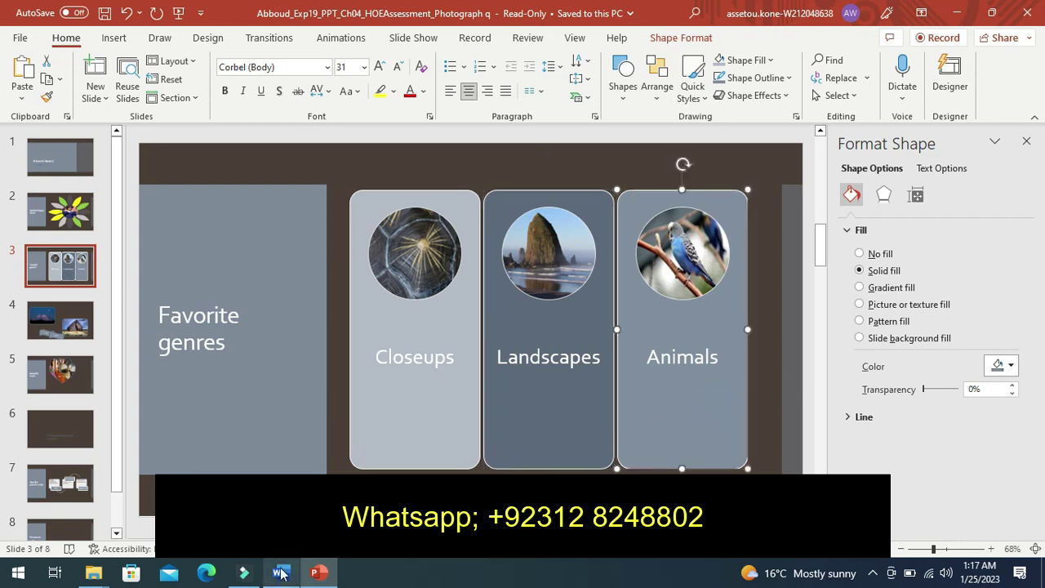
{"action": "left_click", "coordinate": [280, 573]}
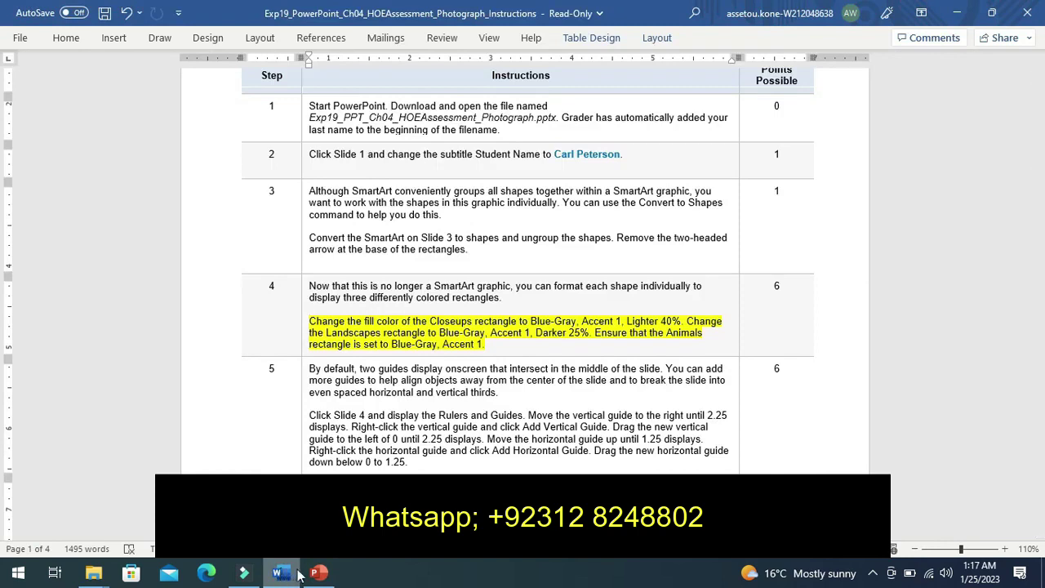
Fill the Animals rectangle with Blue-Gray, Accent 1 and close the Format Shape pane.
{"action": "left_click", "coordinate": [312, 572]}
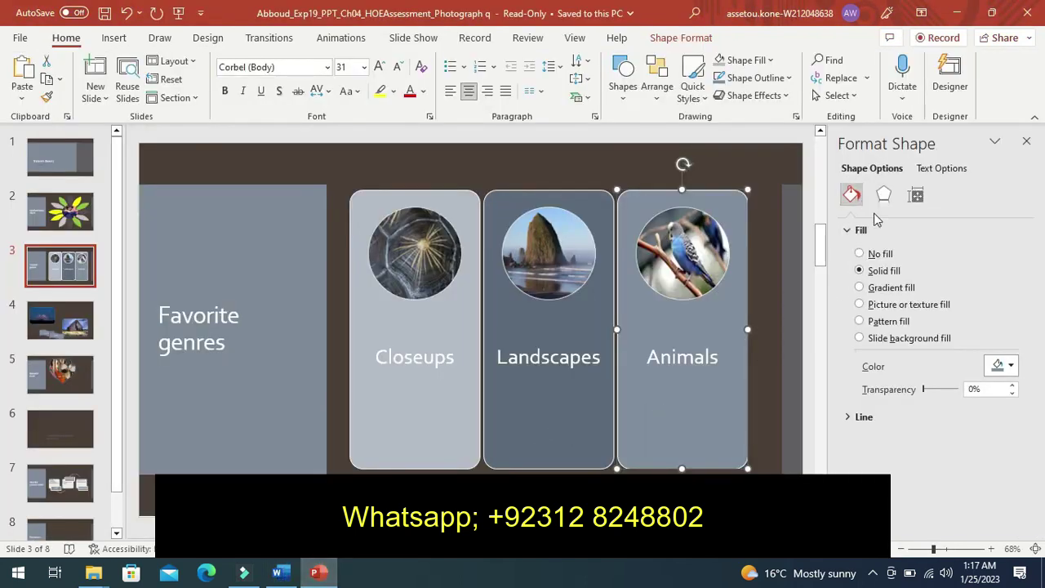
{"action": "left_click", "coordinate": [1011, 367]}
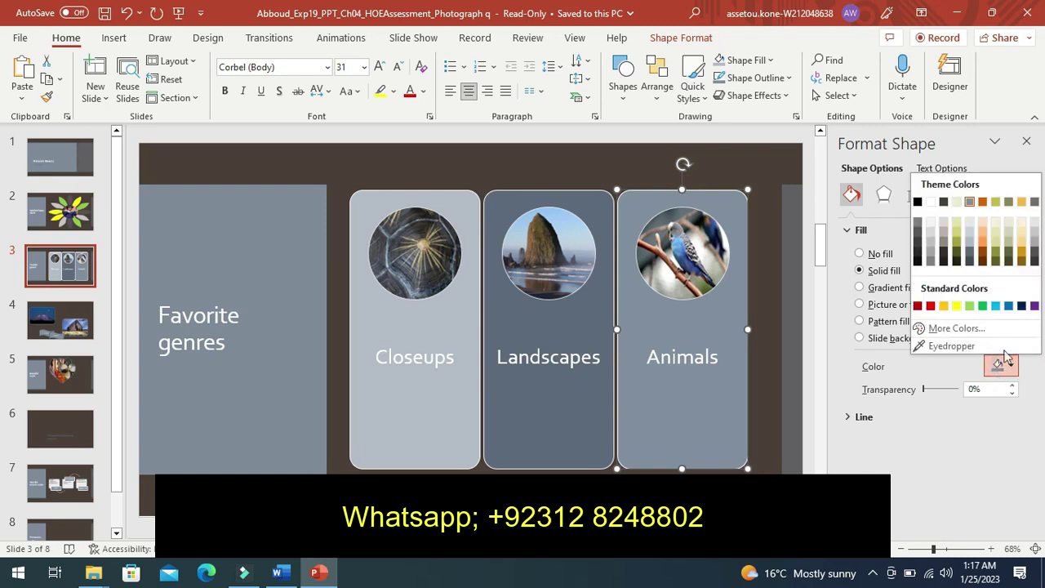
{"action": "left_click", "coordinate": [969, 204]}
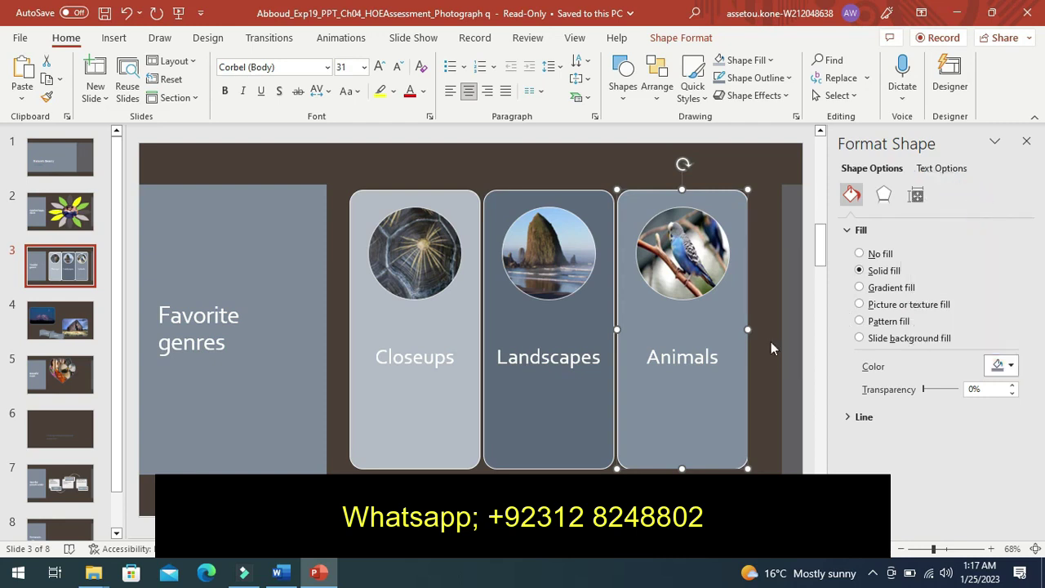
{"action": "left_click", "coordinate": [1026, 141]}
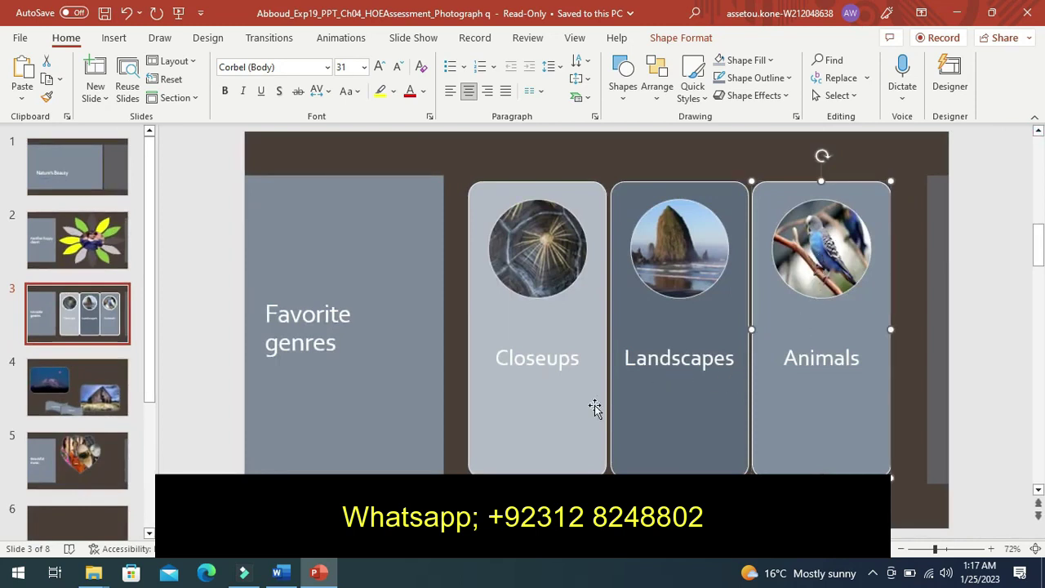
Undo the yellow highlight on step 4 in the Word instructions with Ctrl+Z.
{"action": "left_click", "coordinate": [278, 571]}
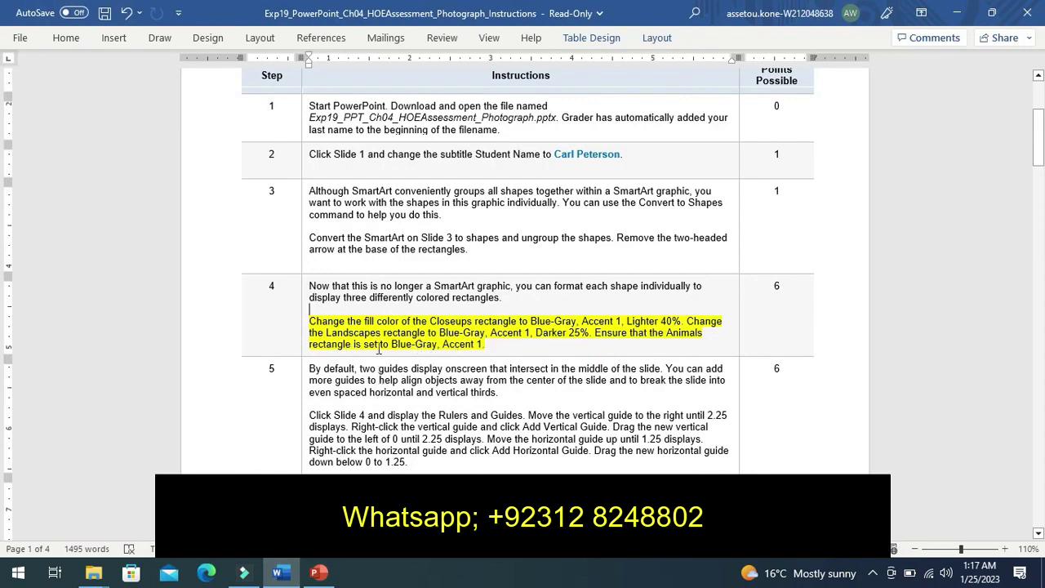
{"action": "key", "text": "ctrl+z"}
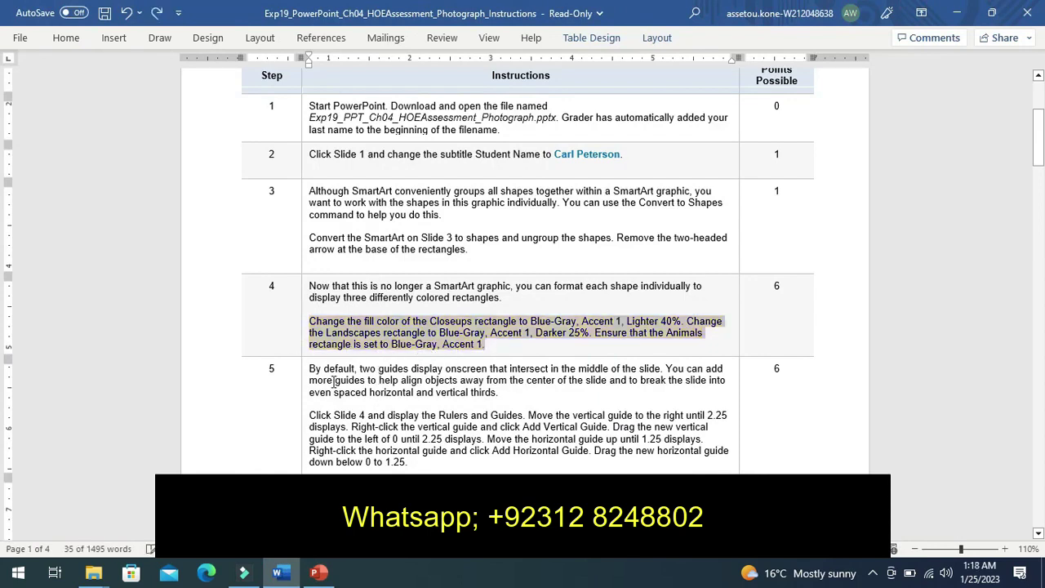
{"action": "left_click", "coordinate": [325, 570]}
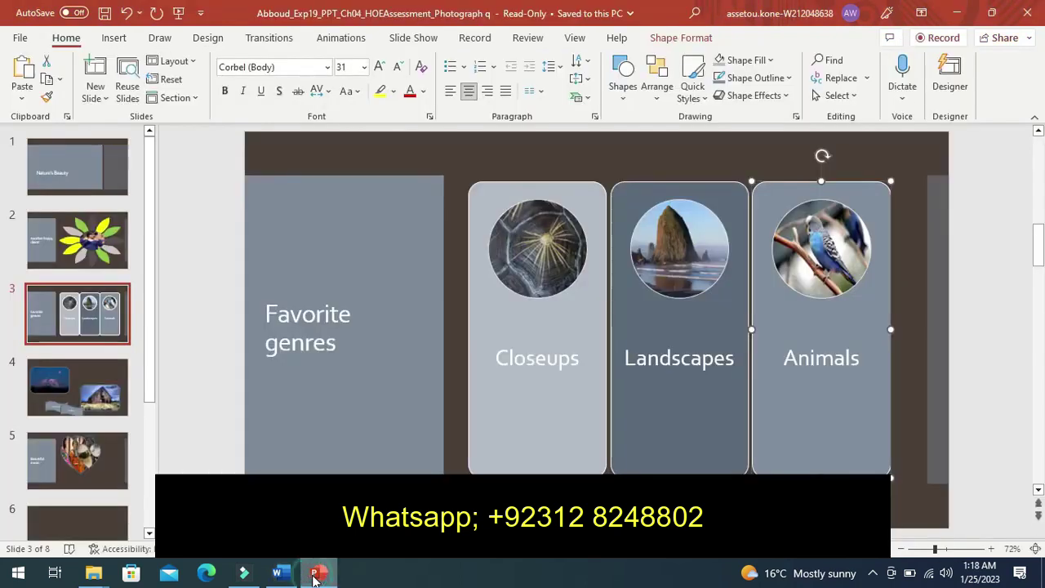
{"action": "left_click", "coordinate": [278, 572]}
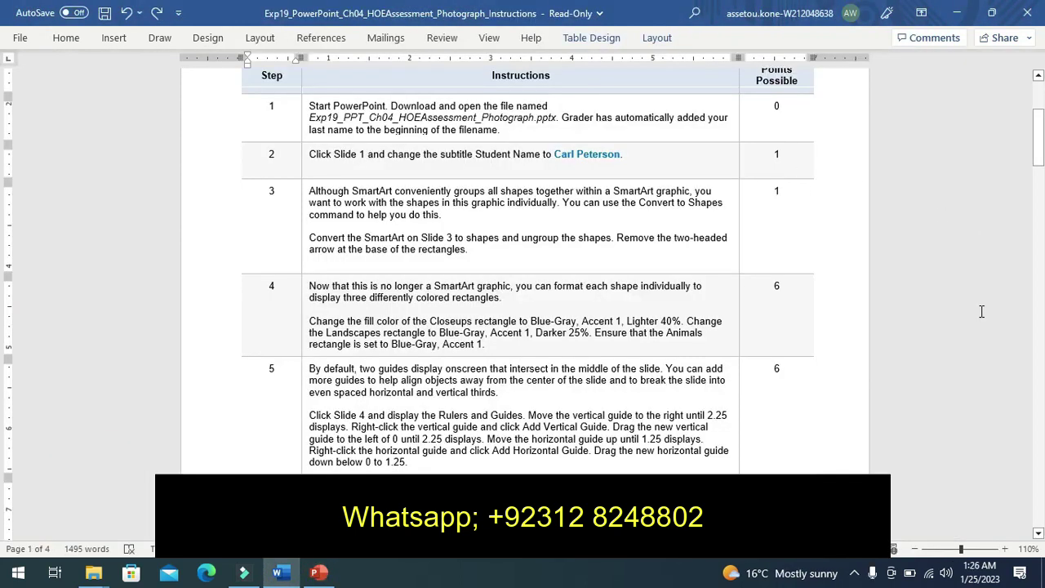
Highlight step 5's second paragraph, the Rulers and Guides instructions, in yellow.
{"action": "left_click", "coordinate": [1038, 533]}
{"action": "left_click_drag", "start_coordinate": [1038, 533], "coordinate": [1038, 533]}
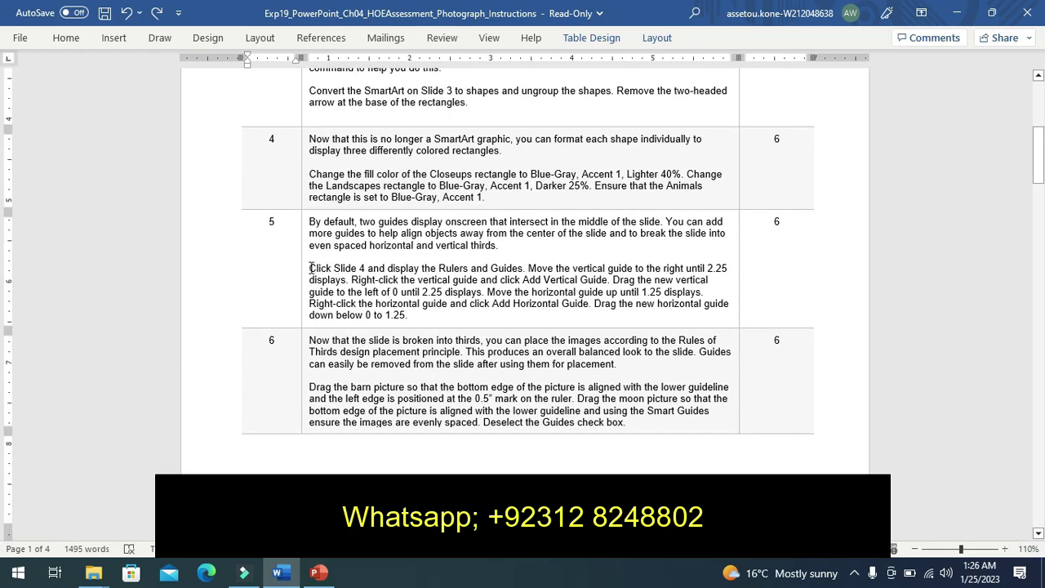
{"action": "left_click_drag", "start_coordinate": [310, 267], "coordinate": [421, 314]}
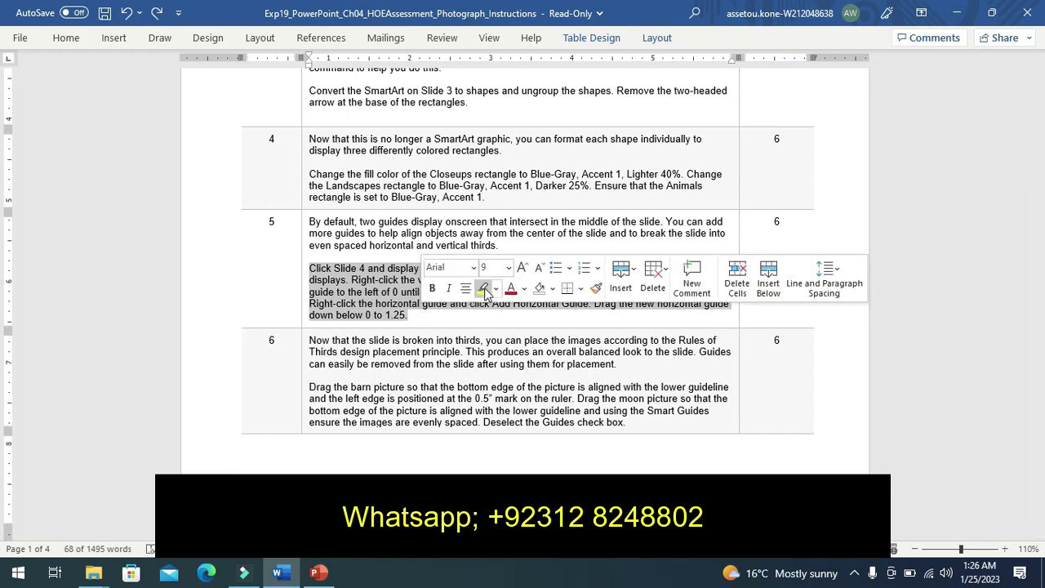
{"action": "left_click", "coordinate": [484, 288]}
{"action": "left_click", "coordinate": [458, 319]}
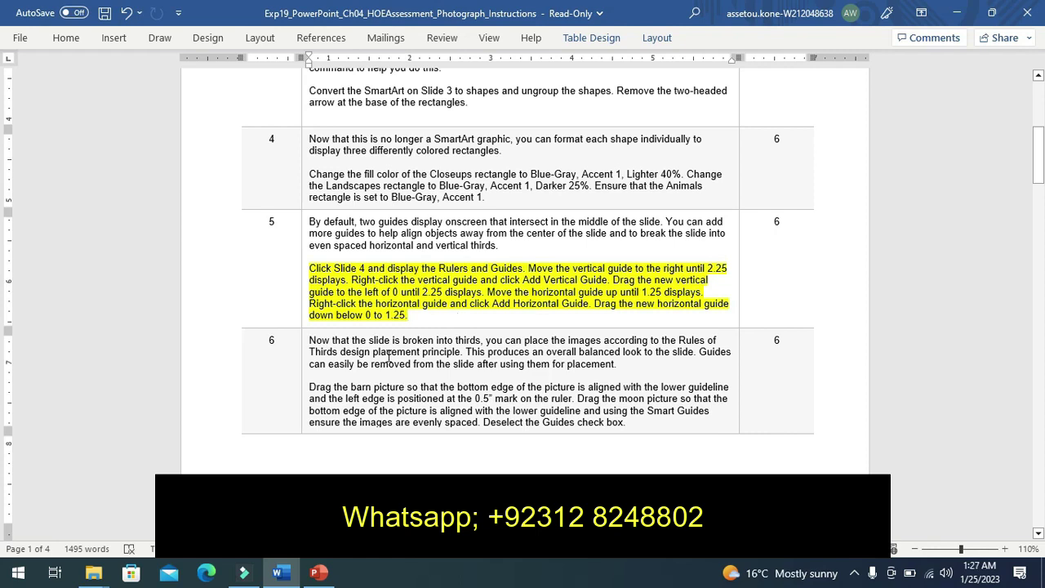
Open slide 4 and turn on Guides and Ruler from the View tab.
{"action": "left_click", "coordinate": [318, 572]}
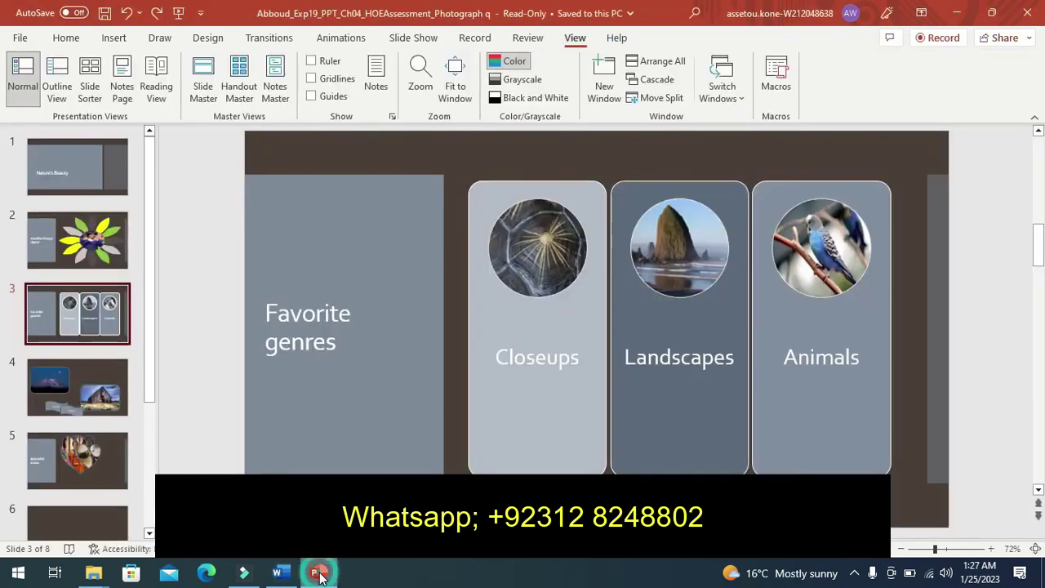
{"action": "left_click", "coordinate": [70, 395]}
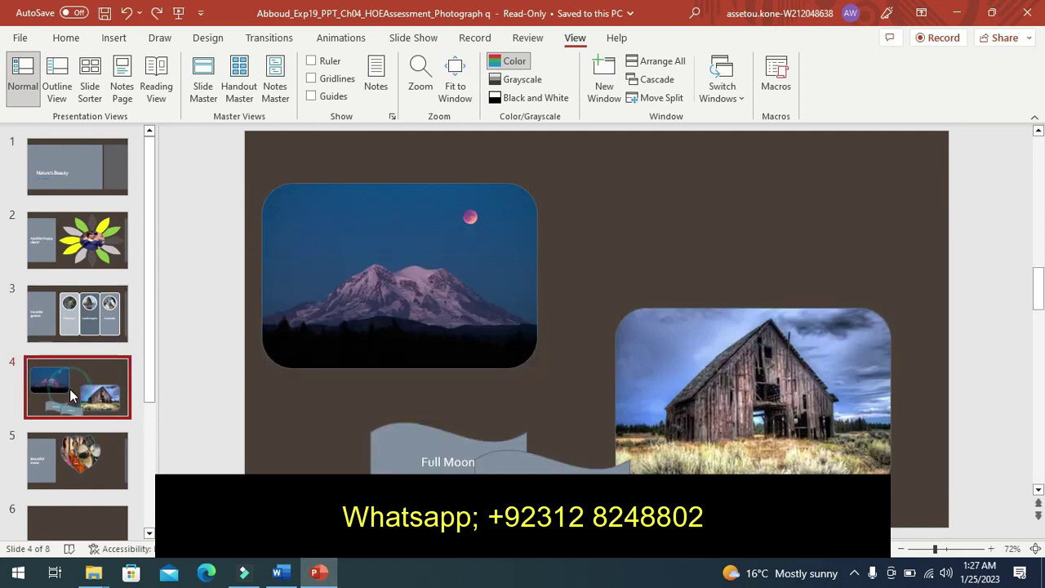
{"action": "left_click", "coordinate": [310, 97]}
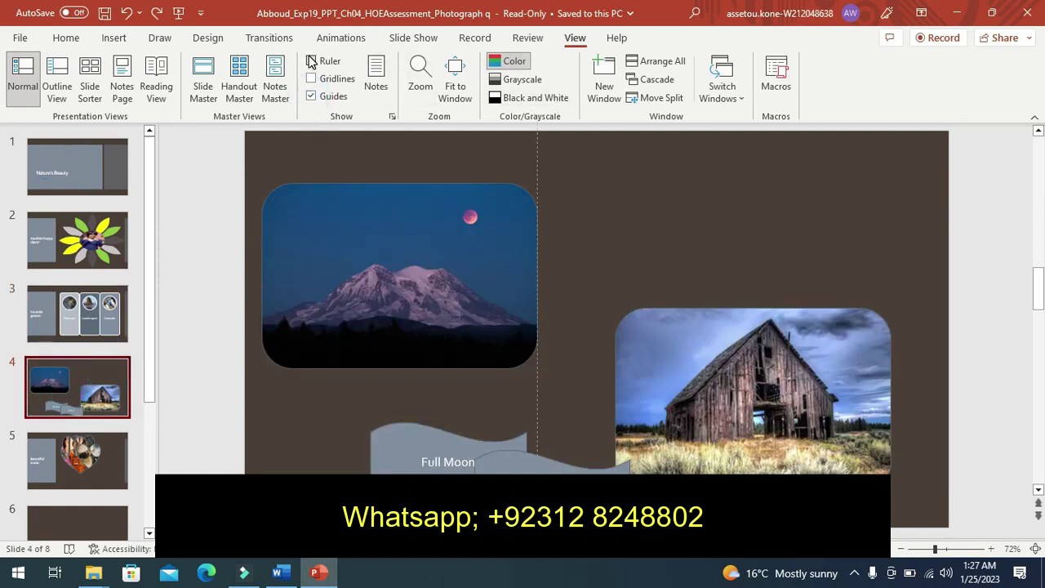
{"action": "left_click", "coordinate": [311, 60]}
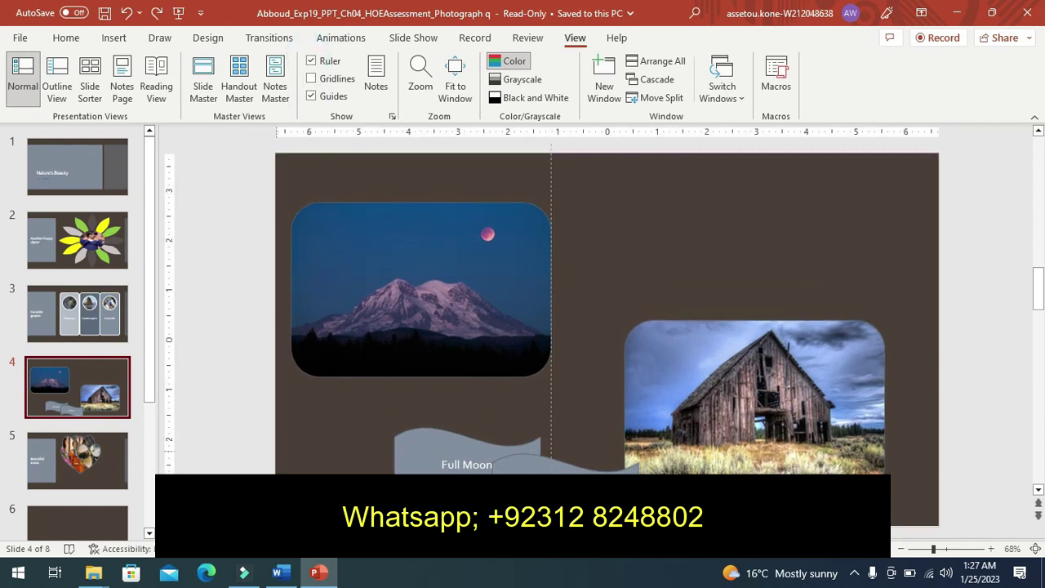
{"action": "left_click", "coordinate": [280, 574]}
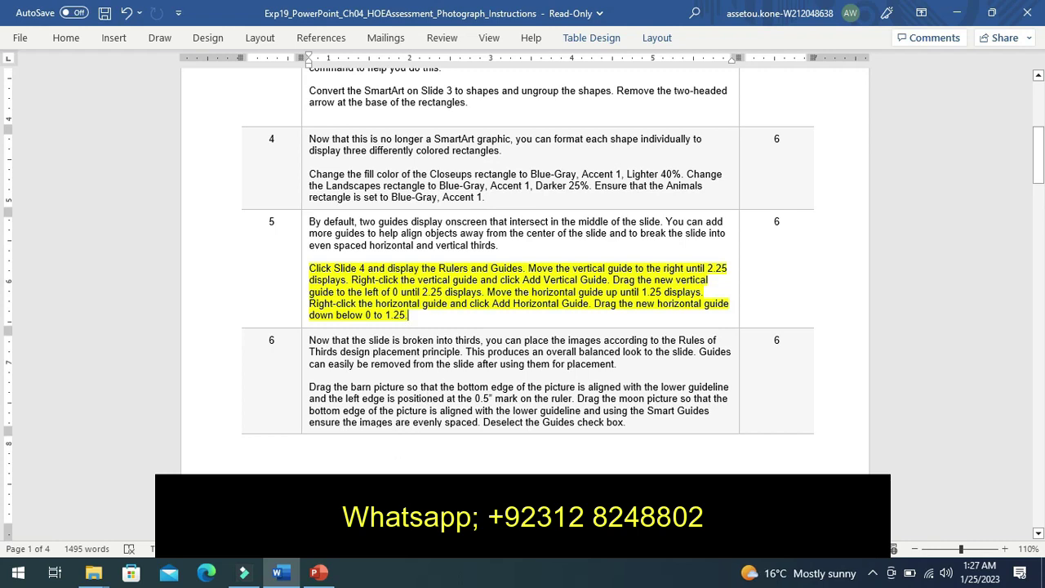
{"action": "left_click", "coordinate": [319, 572]}
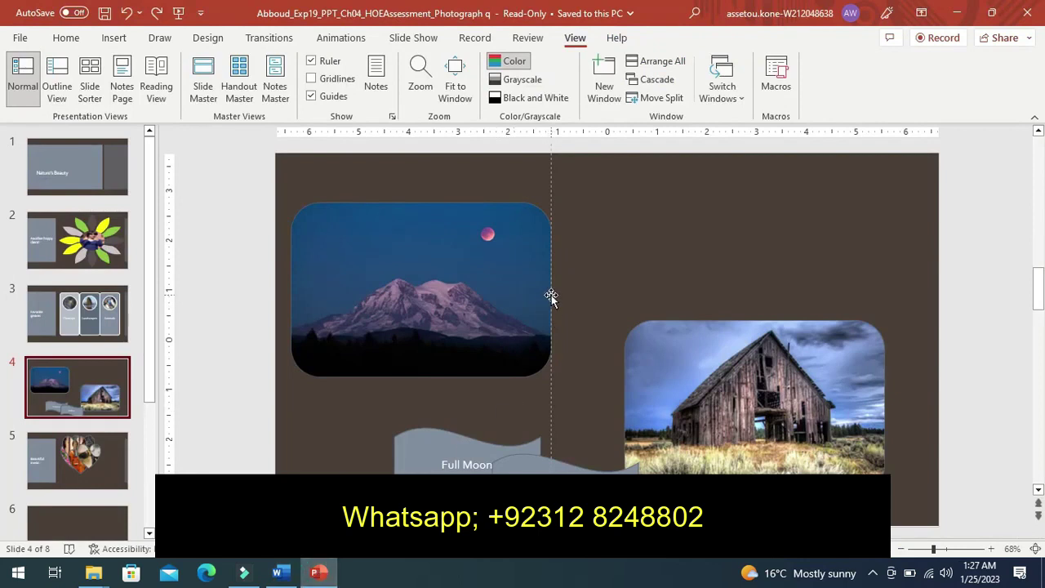
Drag slide 4's vertical guide to 2.25 right of centre and push the mountain picture to the left edge.
{"action": "left_click_drag", "start_coordinate": [551, 294], "coordinate": [561, 288]}
{"action": "left_click_drag", "start_coordinate": [551, 171], "coordinate": [719, 194]}
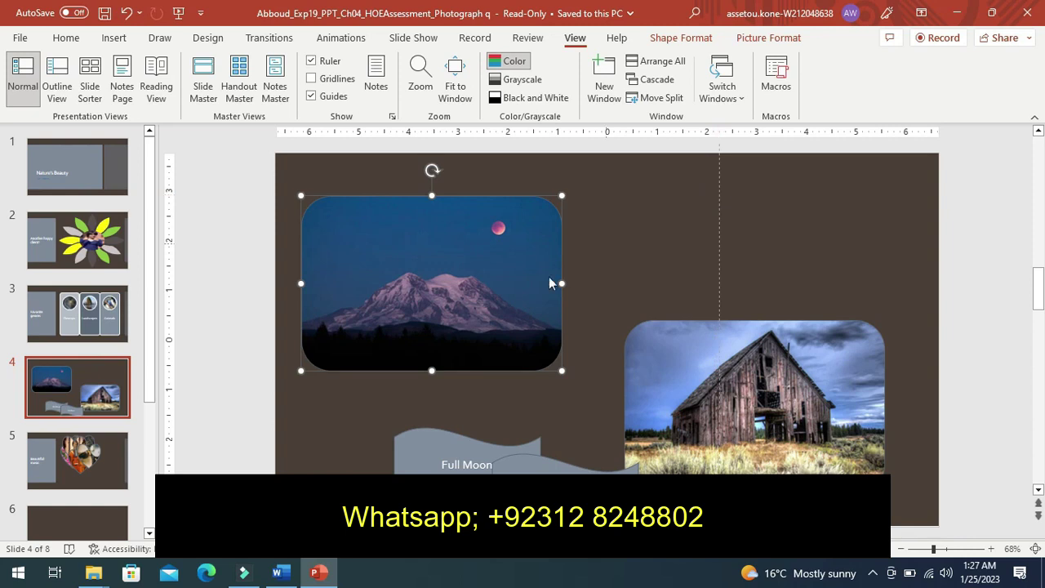
{"action": "left_click_drag", "start_coordinate": [403, 284], "coordinate": [376, 286]}
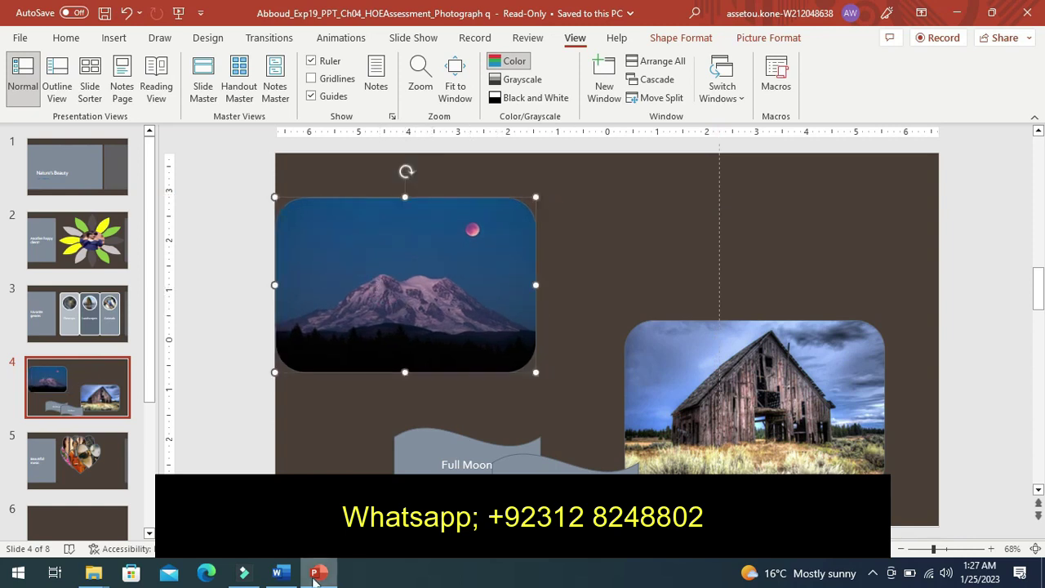
{"action": "left_click", "coordinate": [288, 579]}
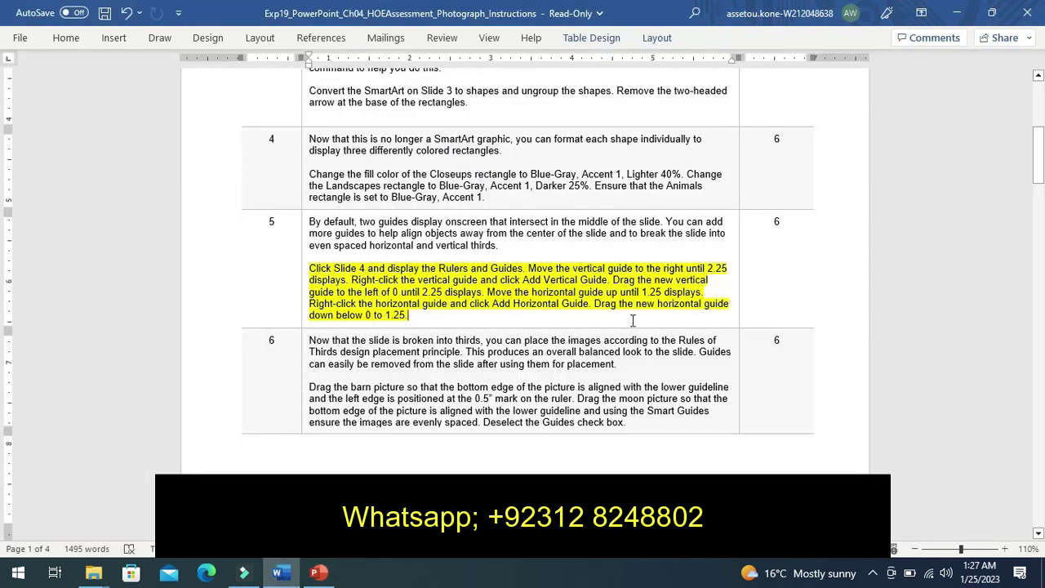
{"action": "left_click", "coordinate": [414, 322]}
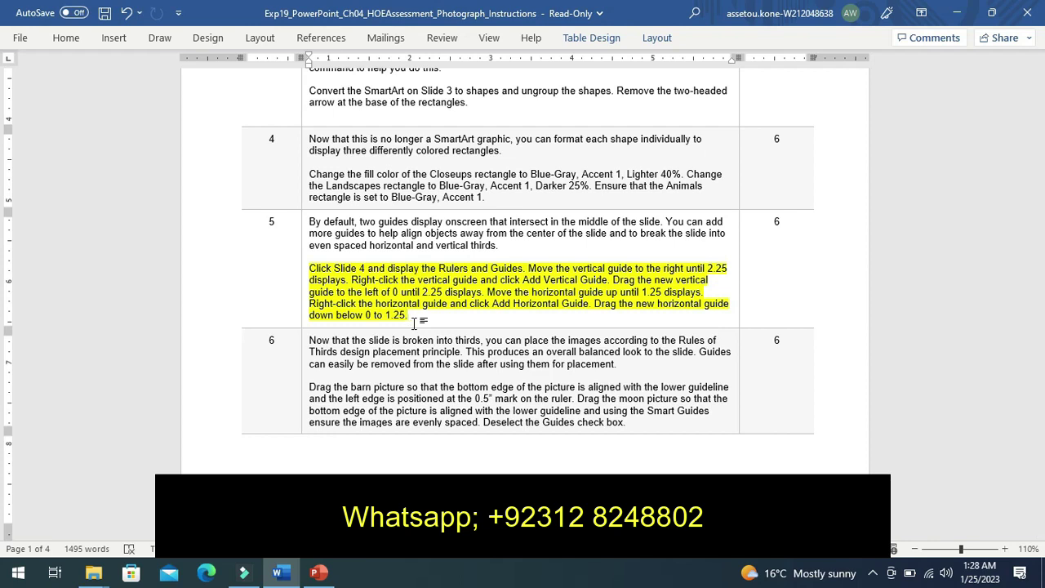
{"action": "left_click", "coordinate": [319, 574]}
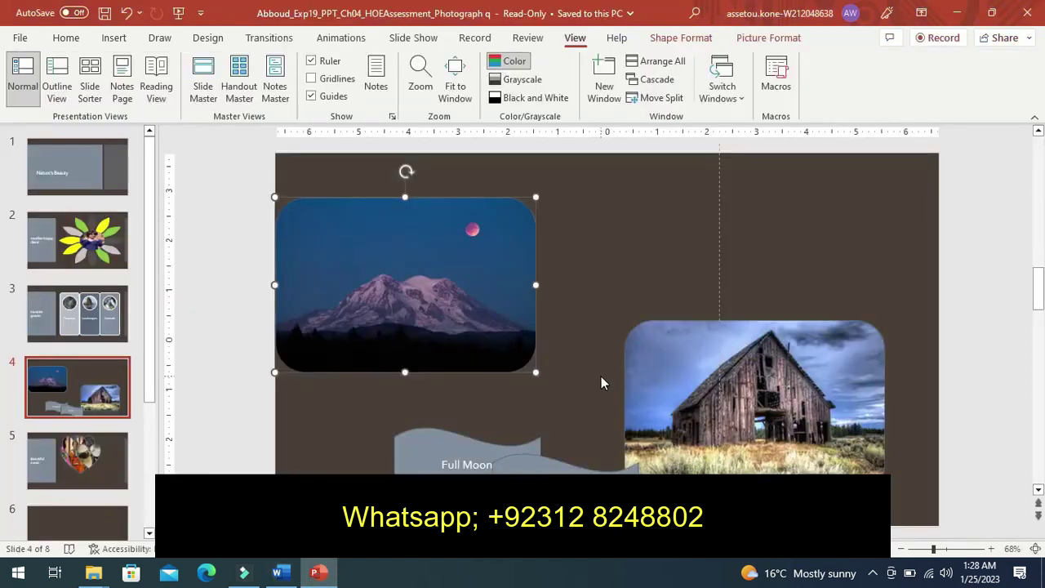
{"action": "left_click", "coordinate": [600, 273]}
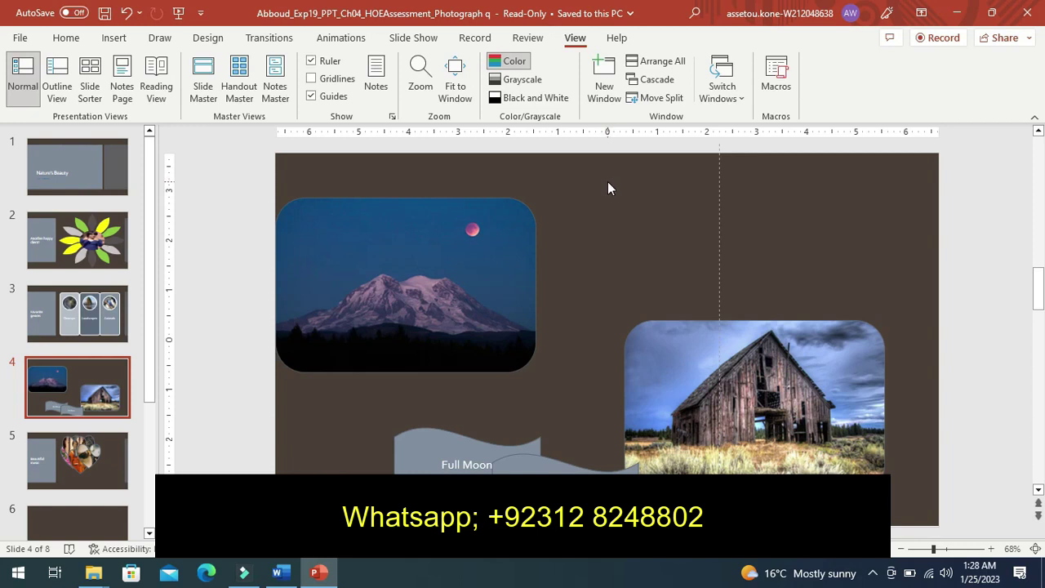
Add a second vertical guide via Grid and Guides and drag it to 2.25 left of centre.
{"action": "right_click", "coordinate": [606, 251]}
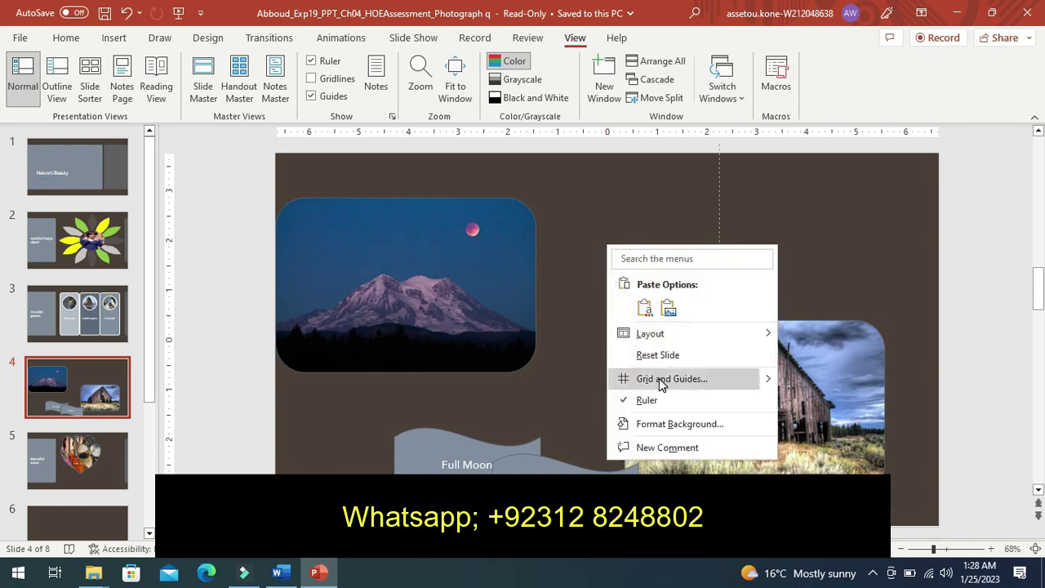
{"action": "left_click", "coordinate": [771, 380]}
{"action": "left_click", "coordinate": [824, 379]}
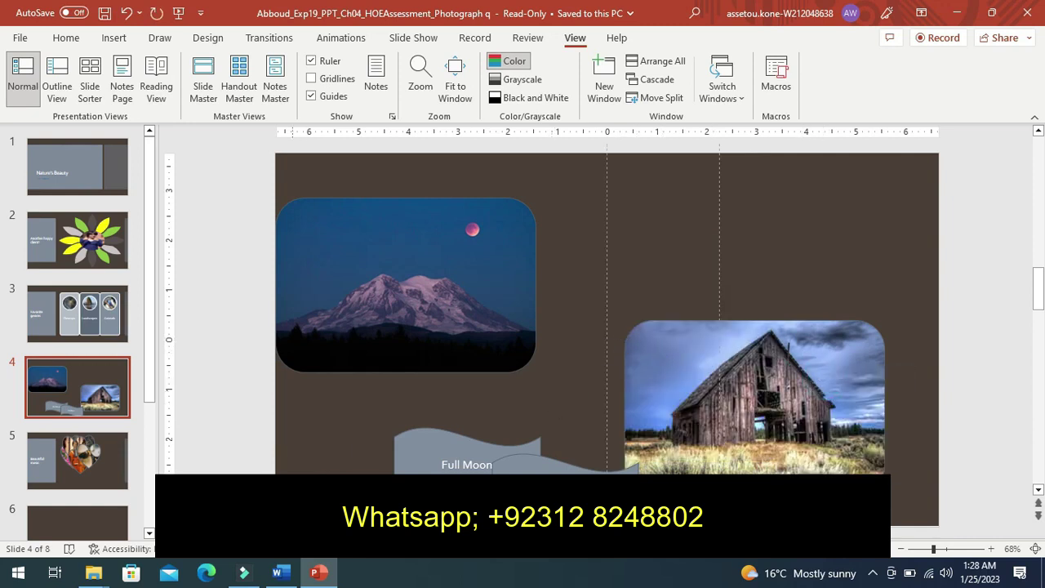
{"action": "left_click", "coordinate": [280, 571]}
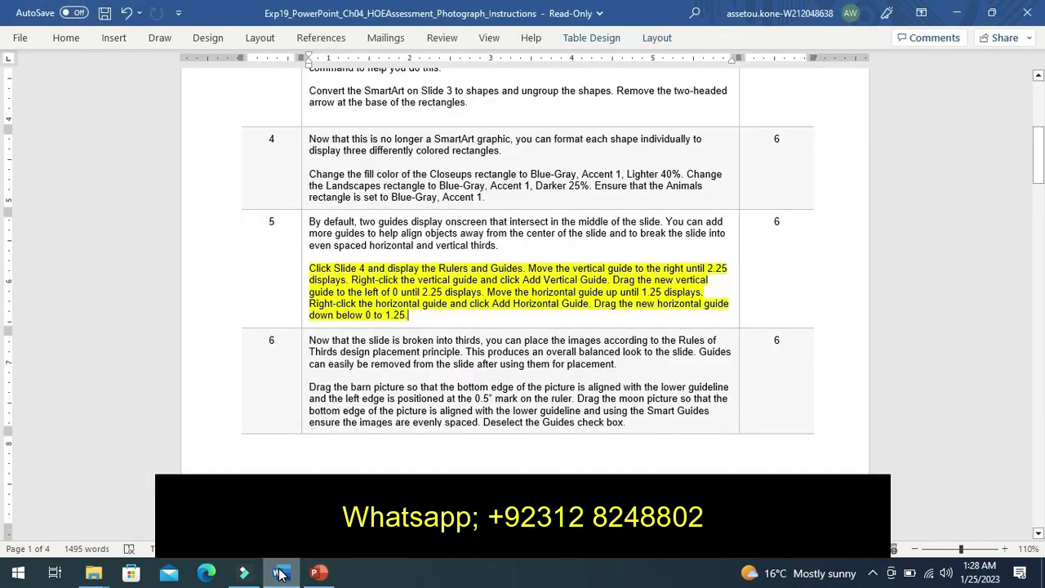
{"action": "left_click", "coordinate": [319, 572]}
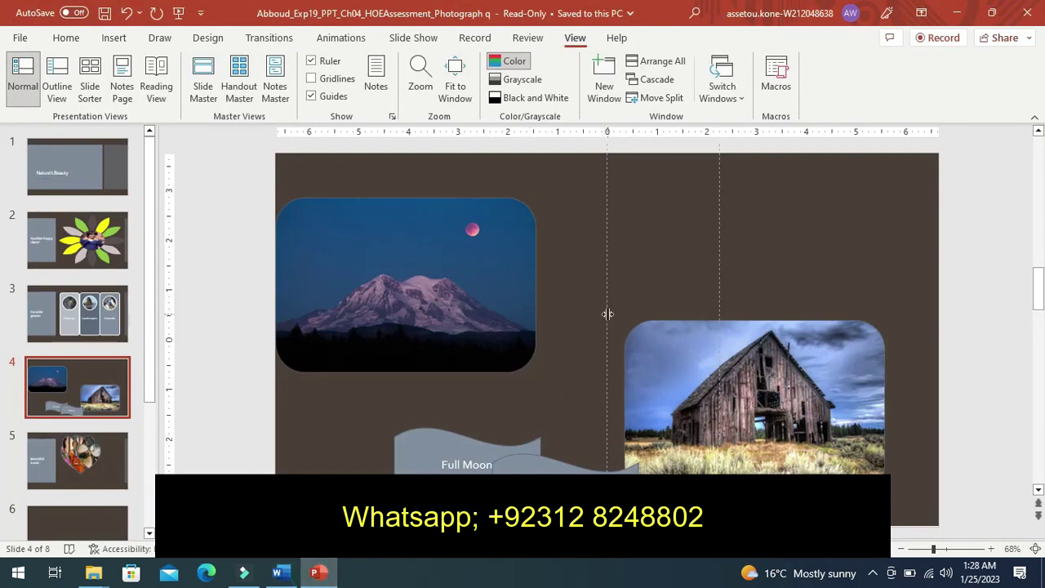
{"action": "left_click_drag", "start_coordinate": [607, 313], "coordinate": [557, 313]}
{"action": "left_click_drag", "start_coordinate": [538, 311], "coordinate": [489, 309]}
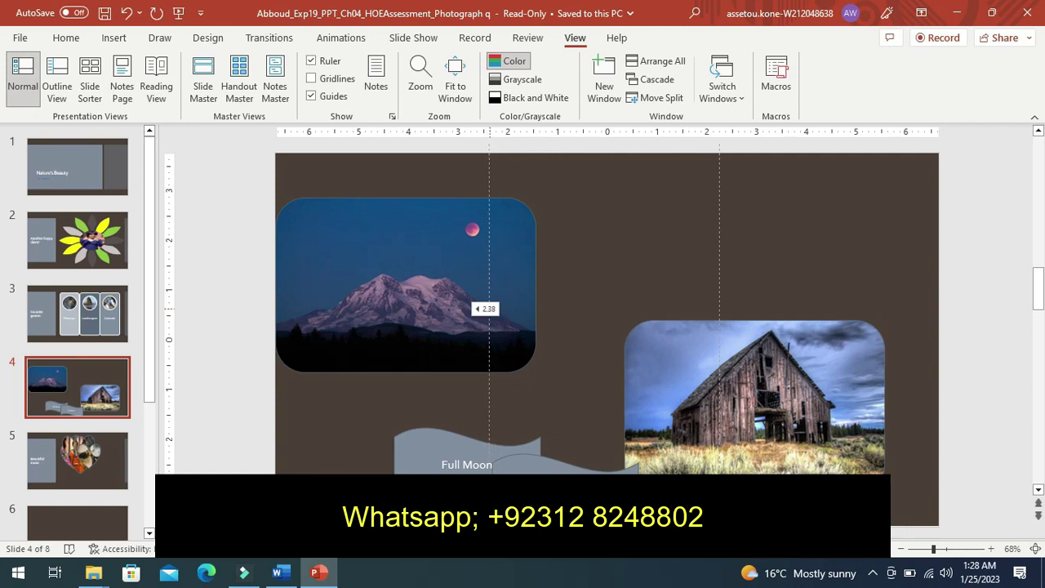
{"action": "left_click_drag", "start_coordinate": [488, 308], "coordinate": [494, 309]}
Add a horizontal guide via Grid and Guides and drag it up to 1.25 above centre.
{"action": "left_click", "coordinate": [277, 573]}
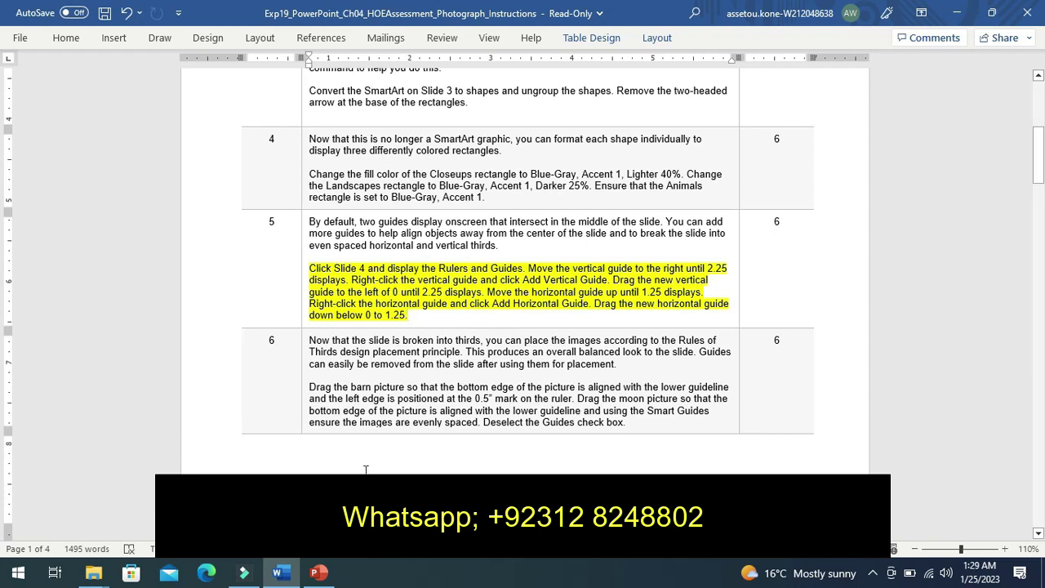
{"action": "left_click", "coordinate": [316, 574]}
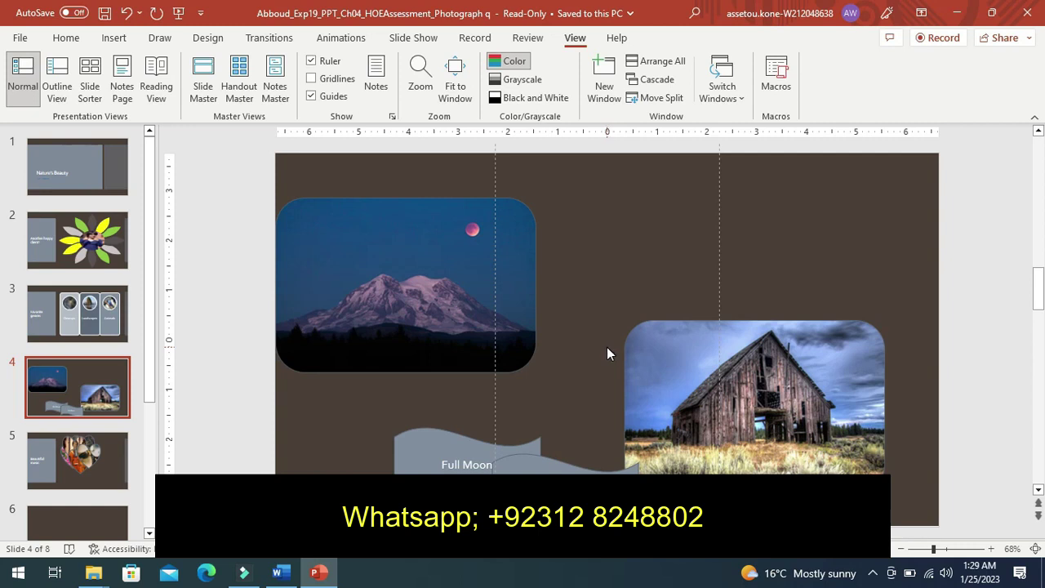
{"action": "right_click", "coordinate": [606, 346]}
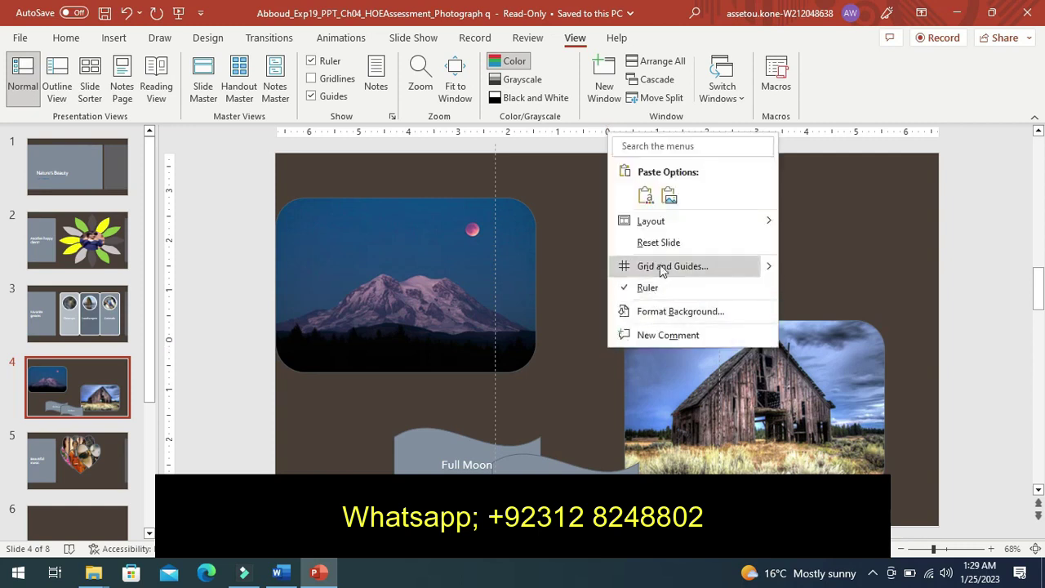
{"action": "mouse_move", "coordinate": [767, 269]}
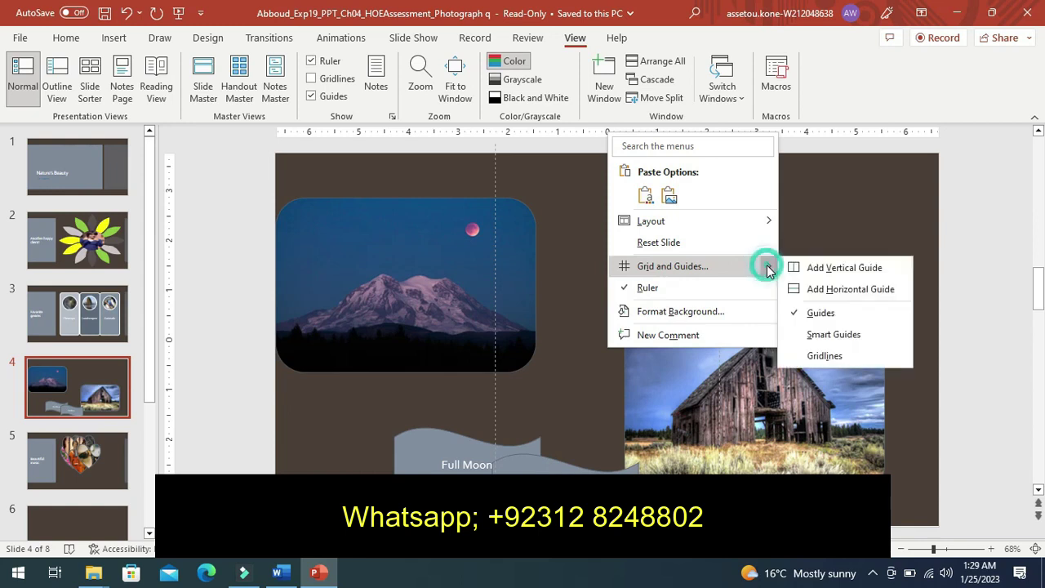
{"action": "left_click", "coordinate": [833, 289]}
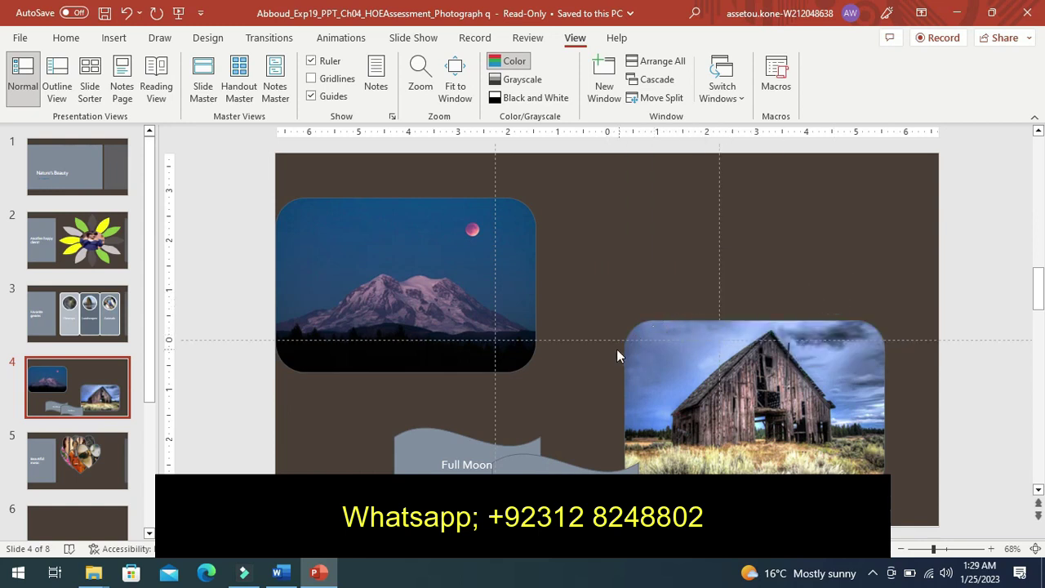
{"action": "left_click_drag", "start_coordinate": [593, 340], "coordinate": [582, 278]}
Add another horizontal guide and drag it down to 1.25 below centre.
{"action": "left_click", "coordinate": [281, 571]}
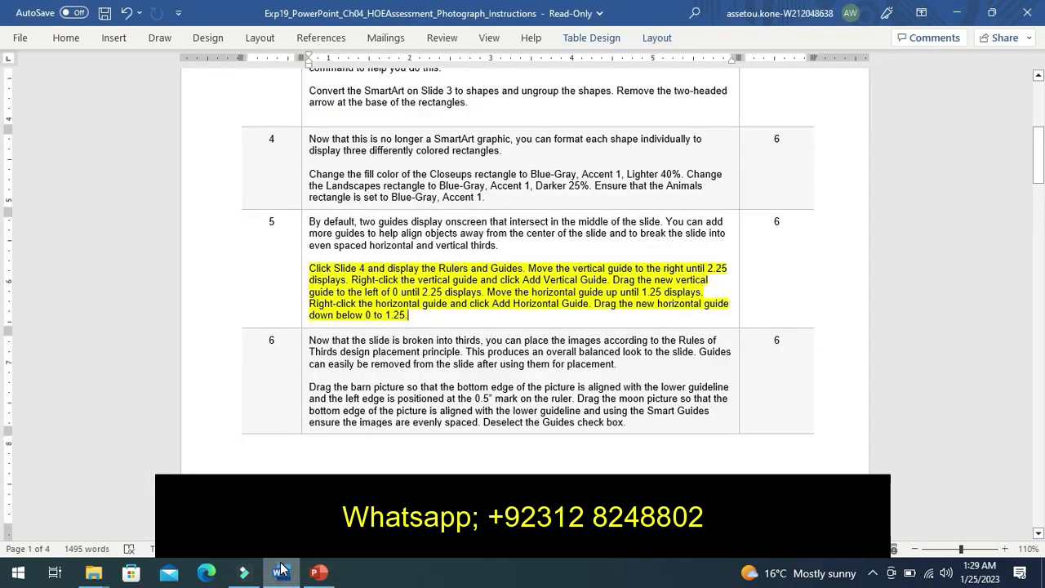
{"action": "left_click", "coordinate": [318, 572]}
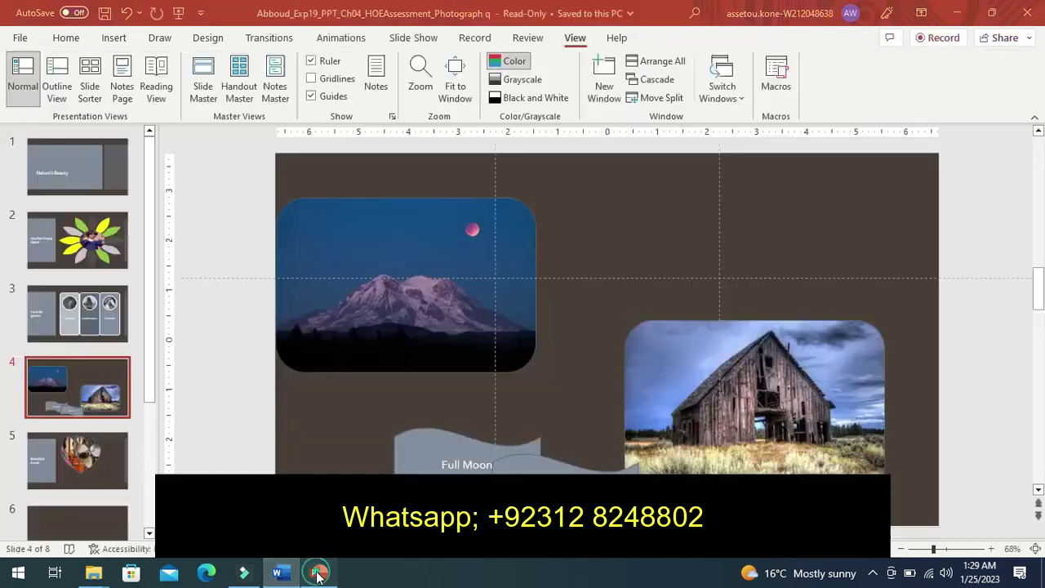
{"action": "right_click", "coordinate": [607, 393]}
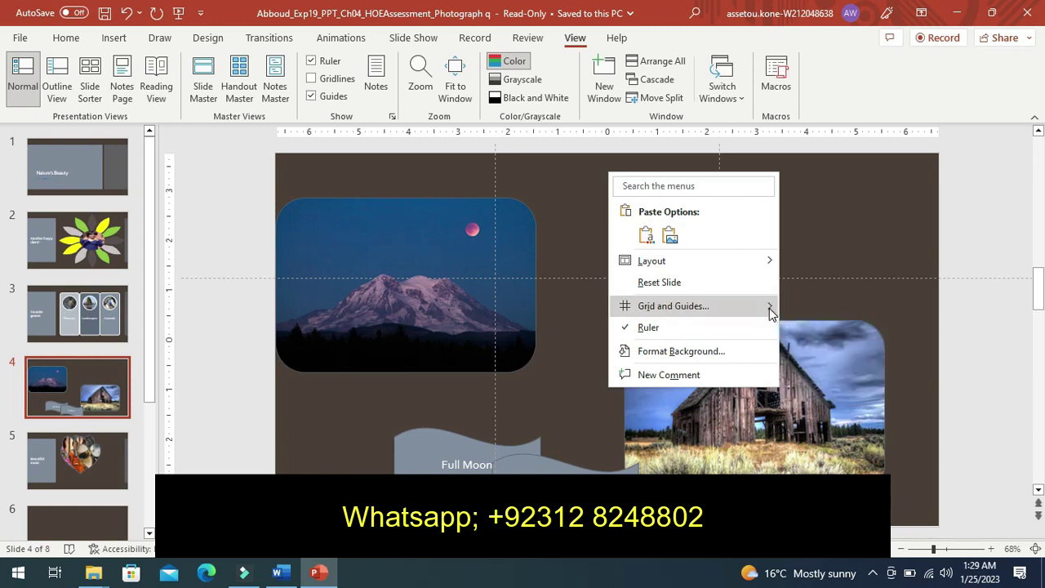
{"action": "left_click", "coordinate": [770, 307]}
{"action": "left_click", "coordinate": [816, 328]}
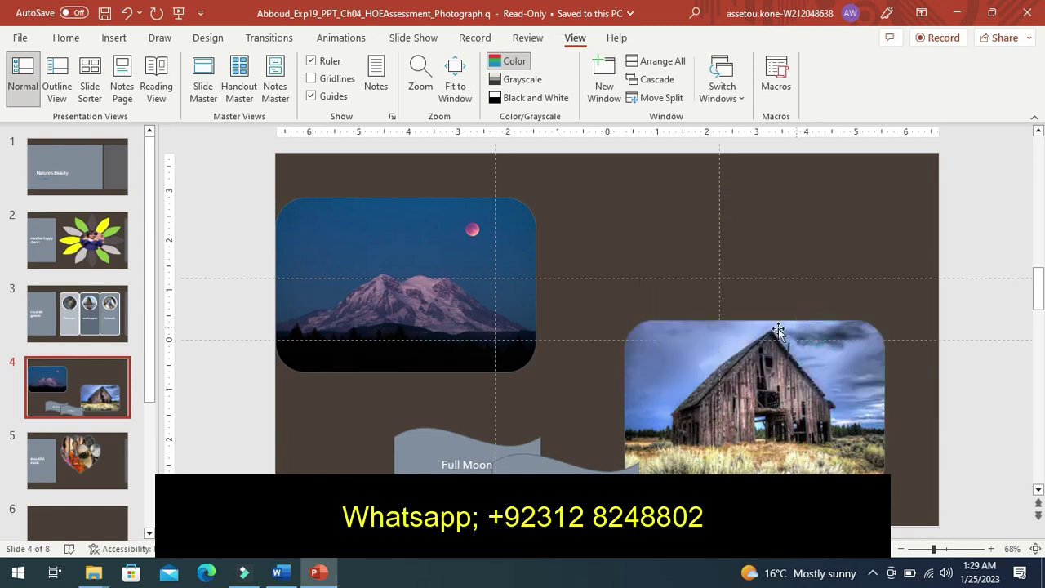
{"action": "left_click_drag", "start_coordinate": [595, 341], "coordinate": [606, 402]}
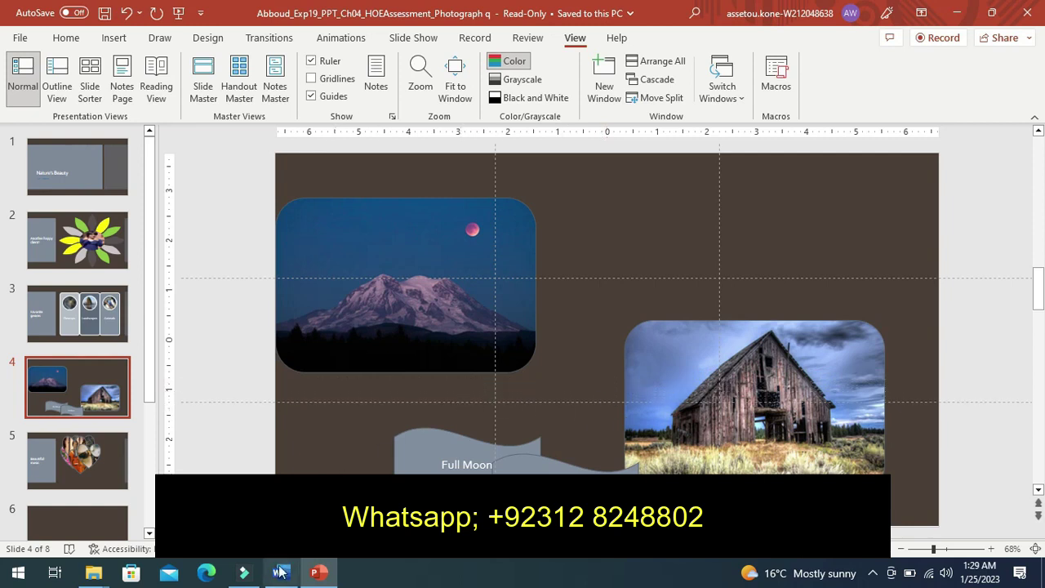
Select the step 5 paragraph in the Word instructions, then return to the presentation.
{"action": "left_click", "coordinate": [280, 573]}
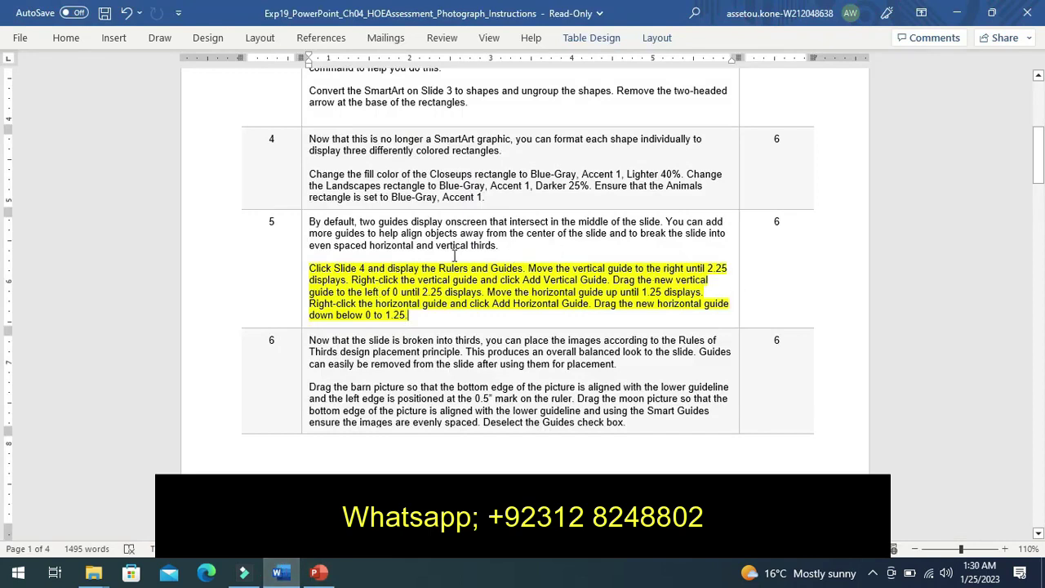
{"action": "triple_click", "coordinate": [377, 314]}
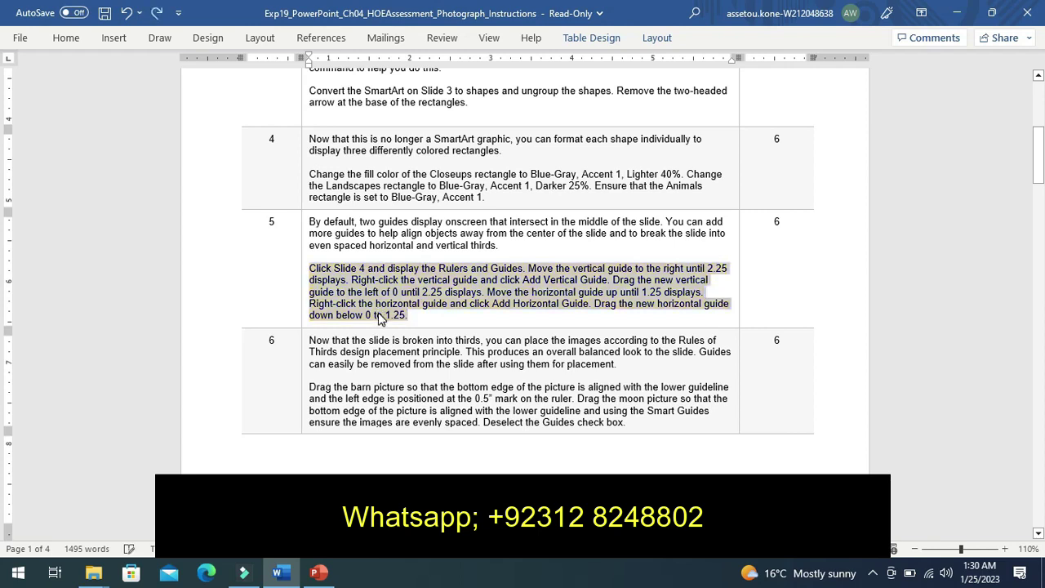
{"action": "left_click", "coordinate": [318, 572]}
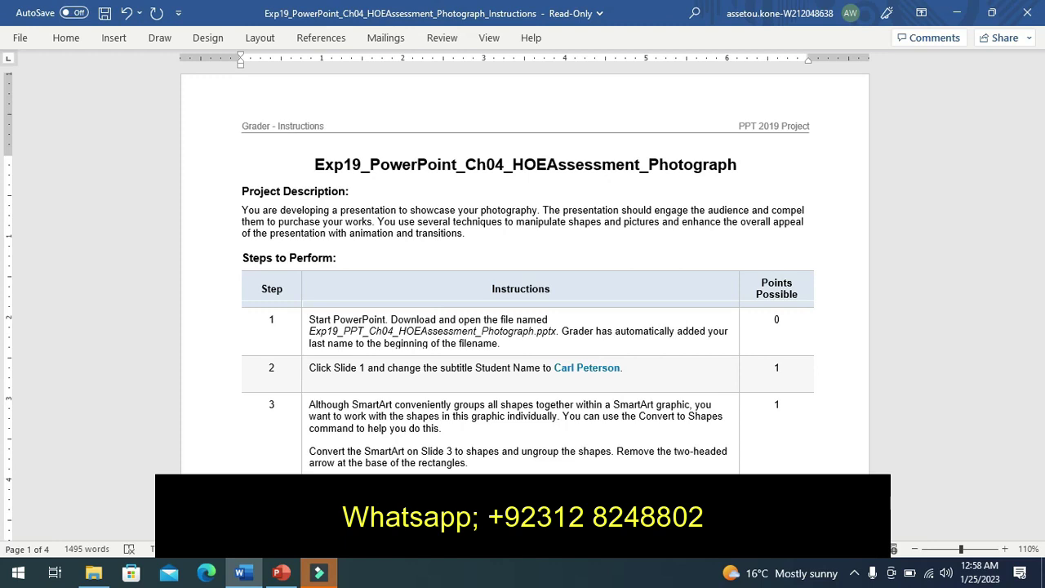
Select the document title and toggle its yellow highlight so the title stays unhighlighted.
{"action": "left_click", "coordinate": [410, 178]}
{"action": "left_click_drag", "start_coordinate": [736, 164], "coordinate": [314, 164]}
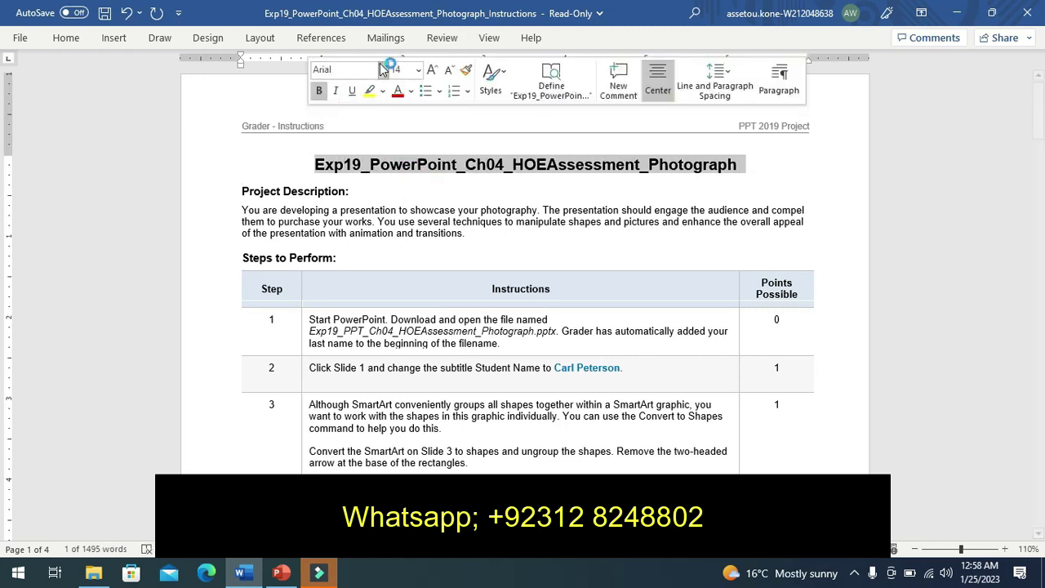
{"action": "left_click", "coordinate": [371, 92]}
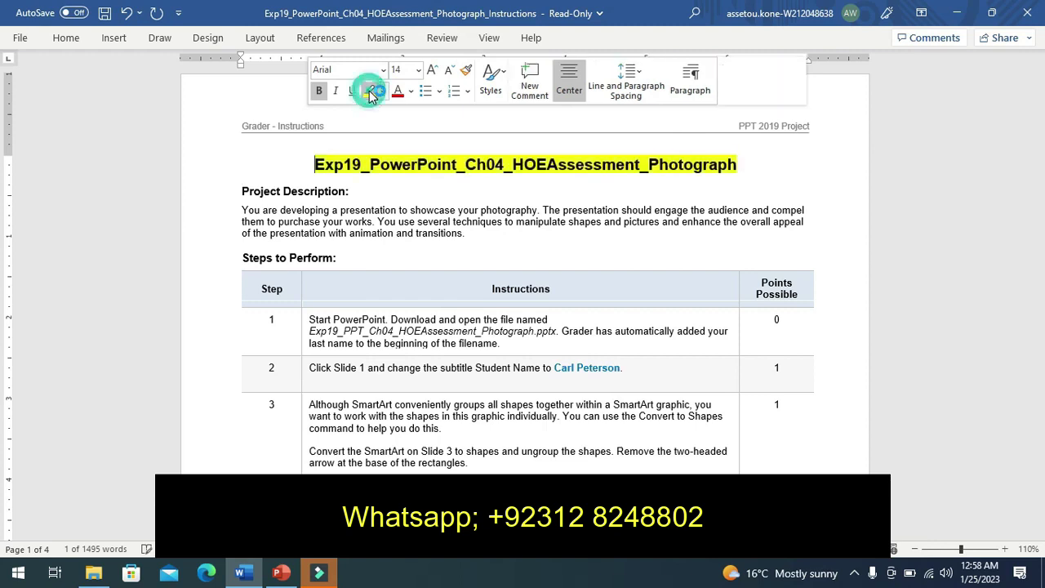
{"action": "left_click", "coordinate": [305, 153]}
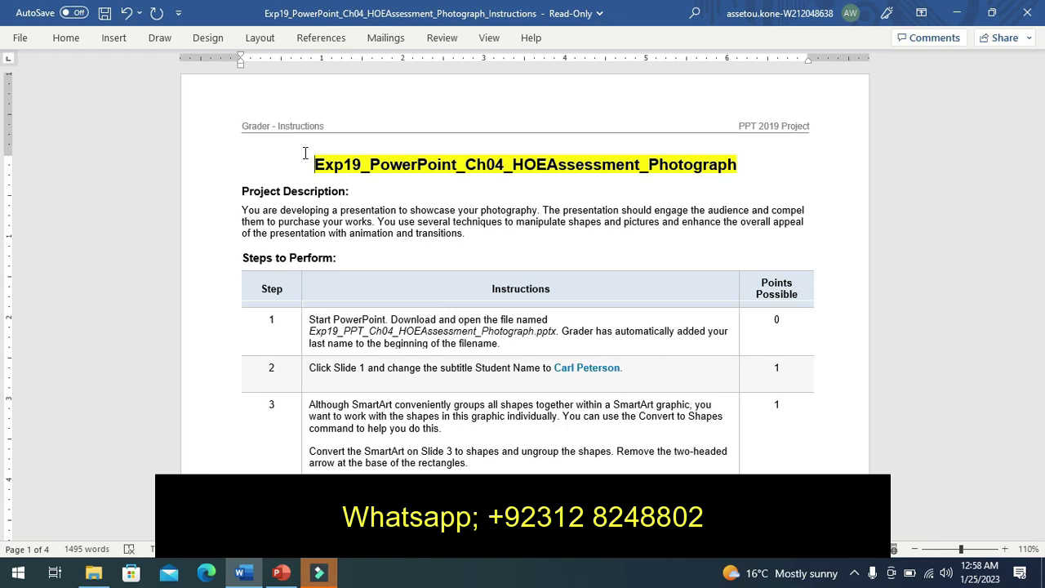
{"action": "double_click", "coordinate": [305, 153]}
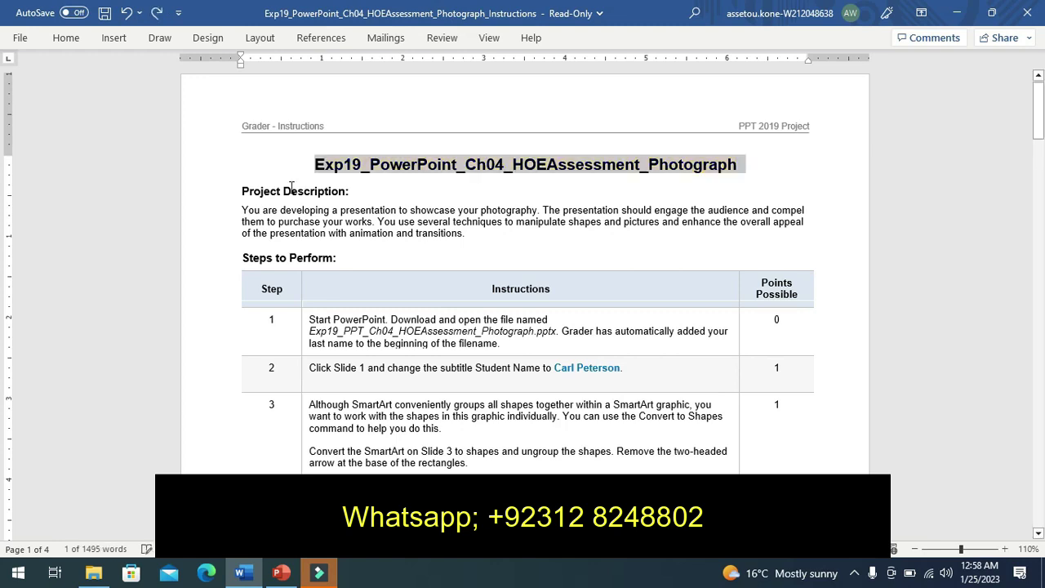
Highlight the step 1 start-up instructions in yellow.
{"action": "left_click", "coordinate": [304, 346]}
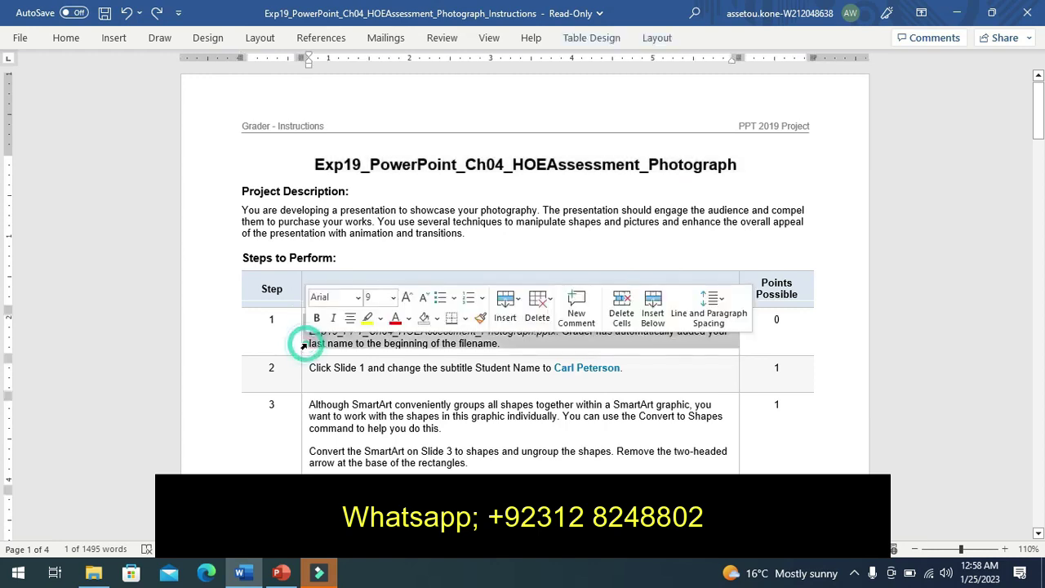
{"action": "left_click", "coordinate": [368, 318]}
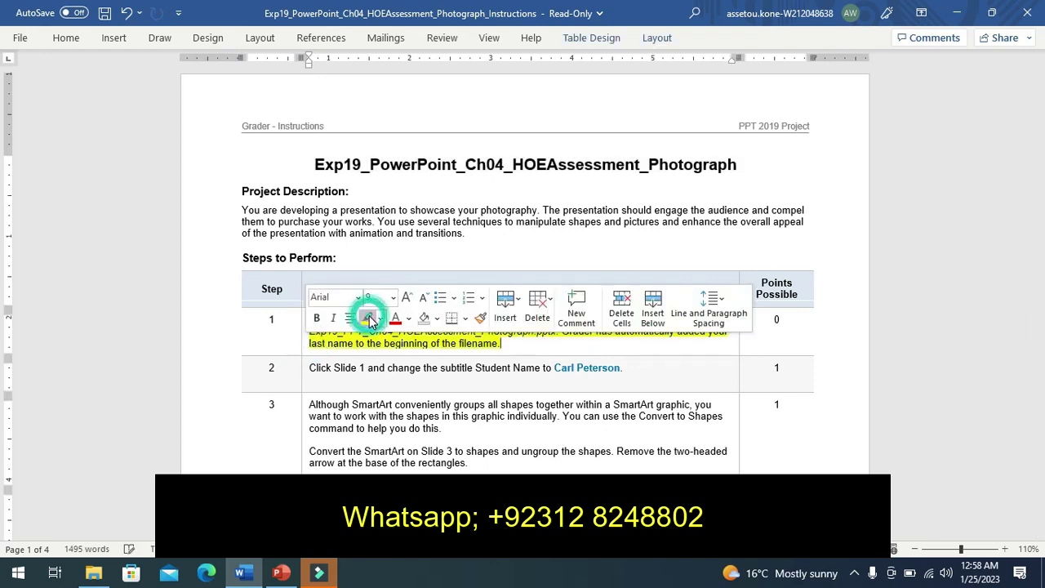
{"action": "left_click", "coordinate": [265, 337]}
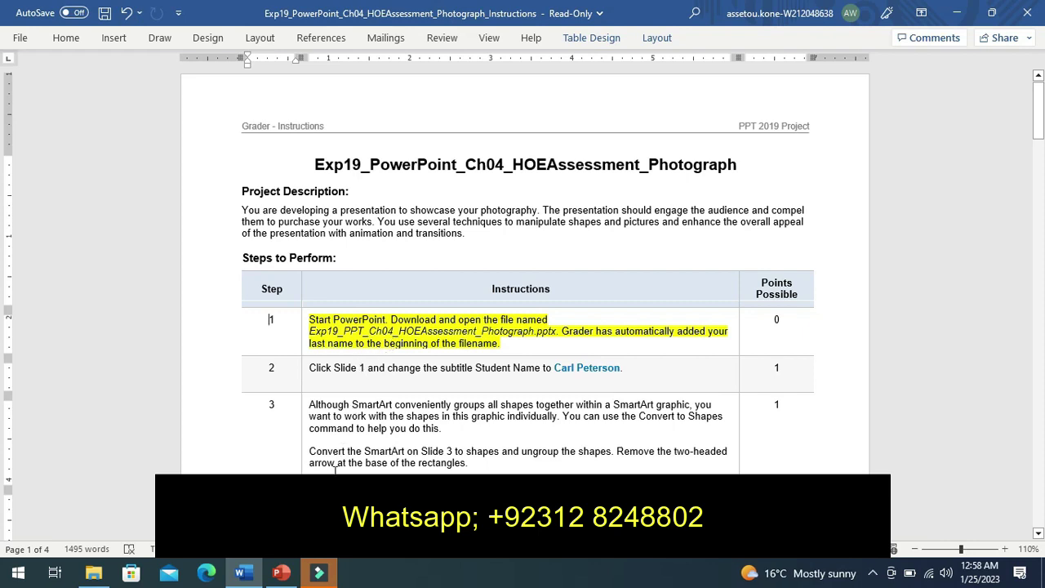
{"action": "left_click", "coordinate": [280, 574]}
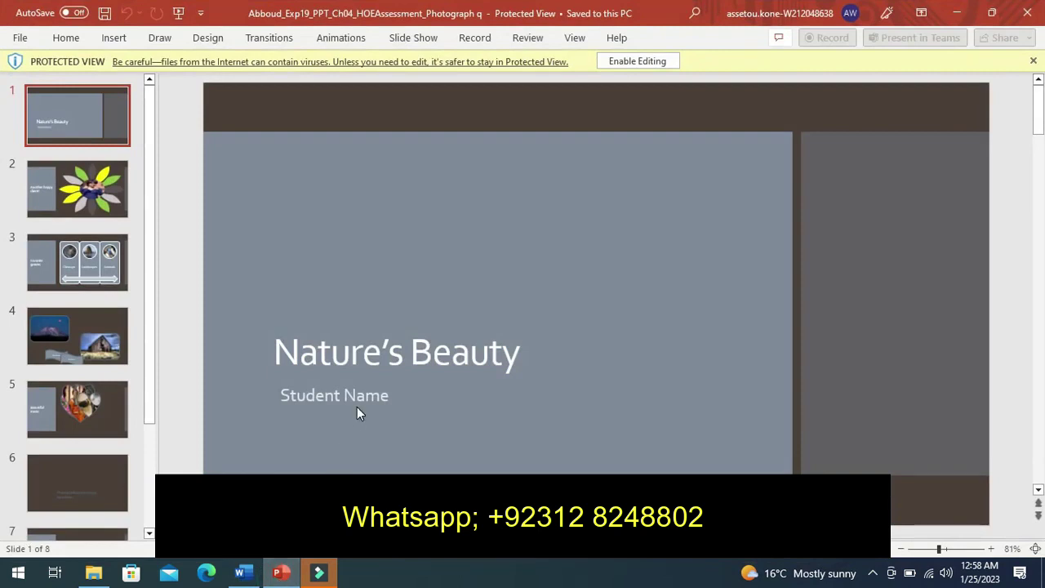
{"action": "left_click", "coordinate": [615, 63]}
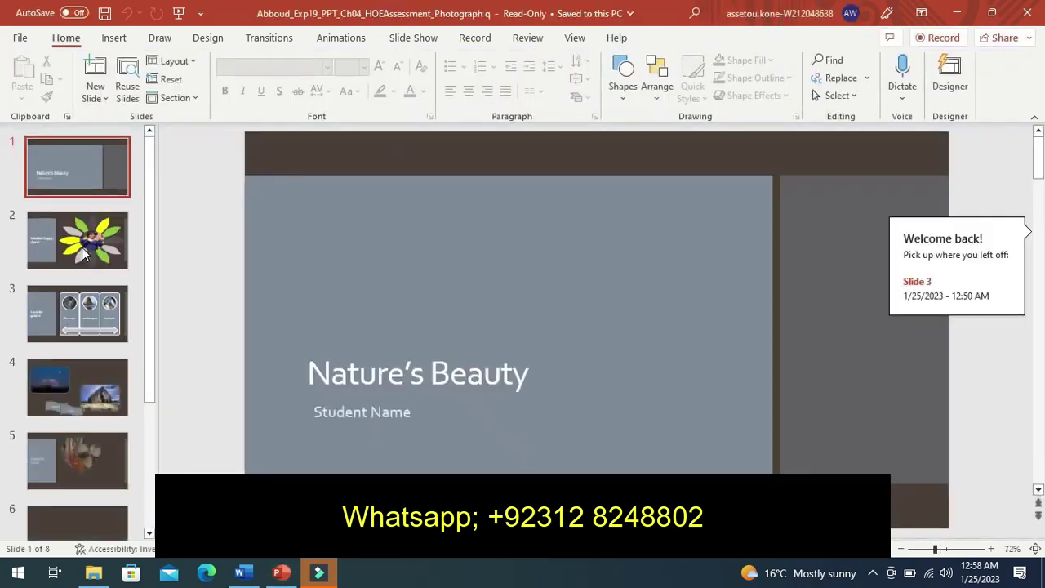
{"action": "left_click", "coordinate": [81, 249]}
{"action": "left_click", "coordinate": [86, 304]}
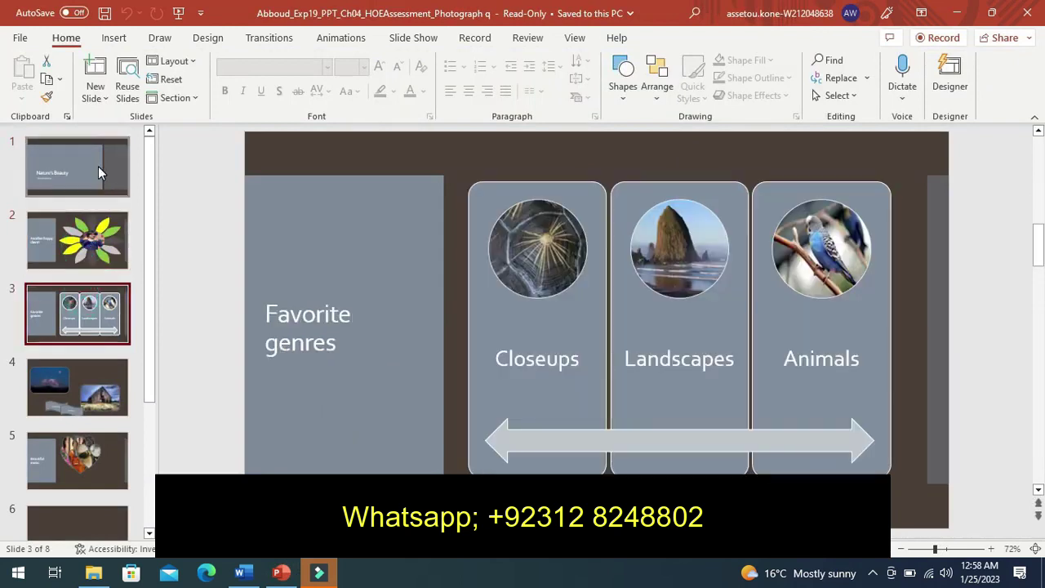
{"action": "left_click", "coordinate": [98, 166]}
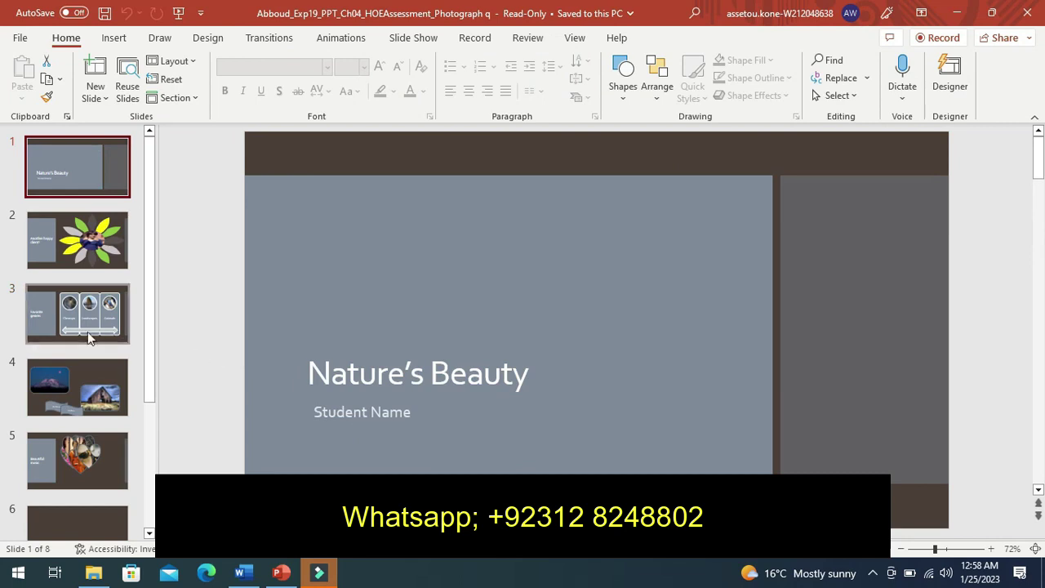
{"action": "left_click", "coordinate": [94, 388]}
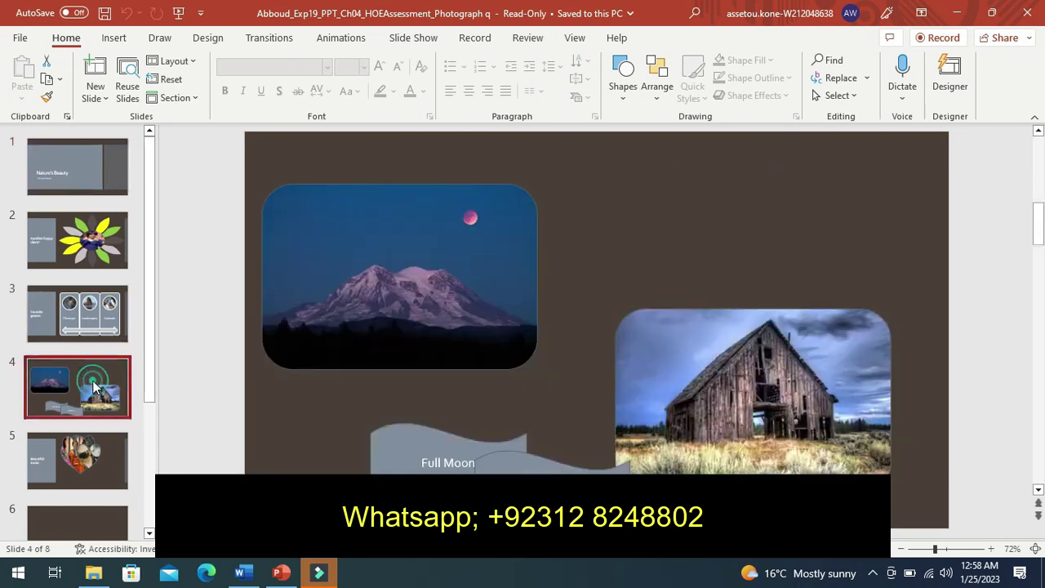
{"action": "left_click", "coordinate": [80, 464]}
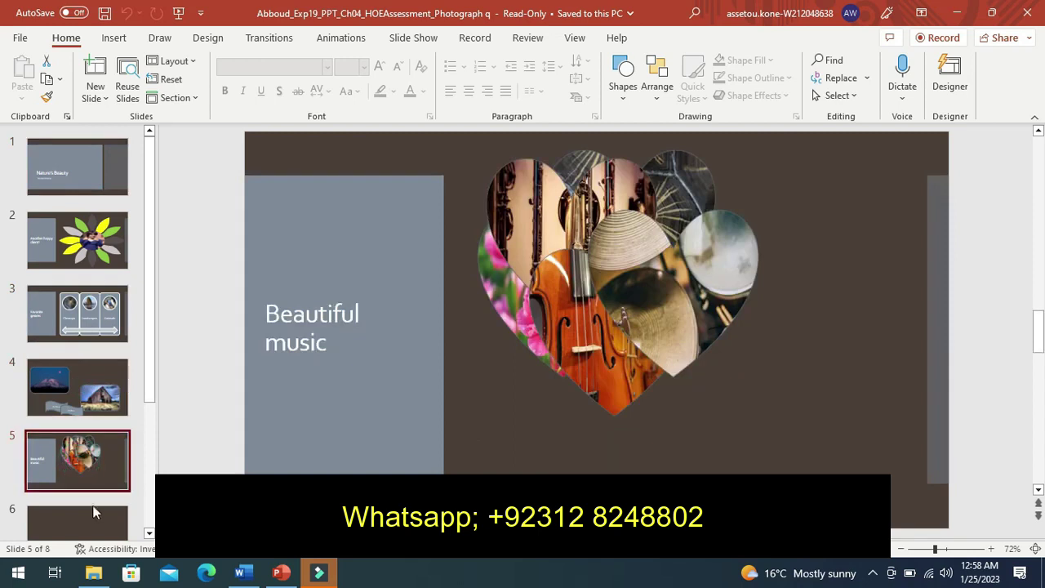
{"action": "left_click", "coordinate": [80, 521]}
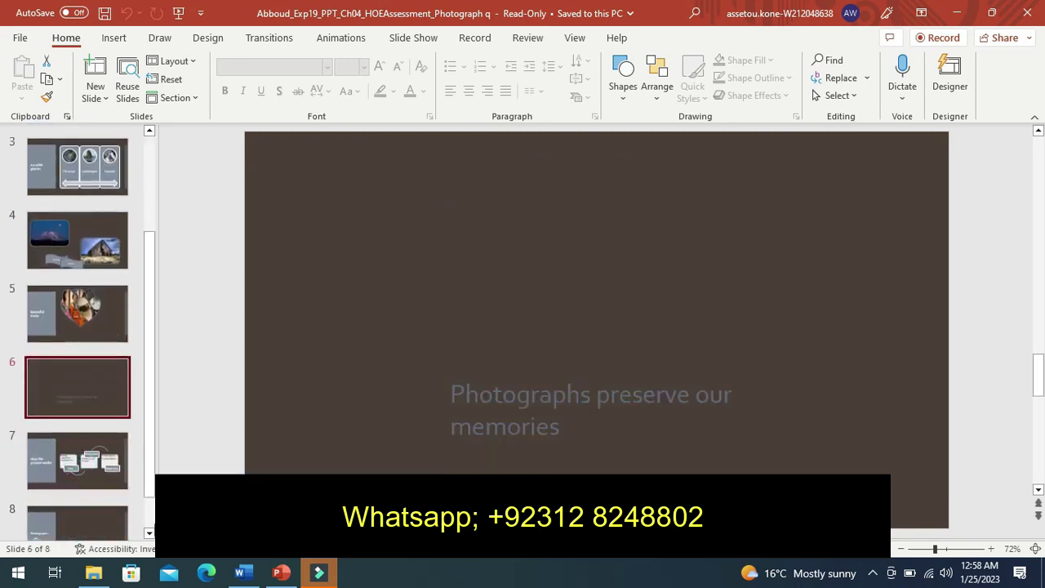
{"action": "scroll", "coordinate": [147, 517], "scroll_direction": "down", "scroll_amount": 1}
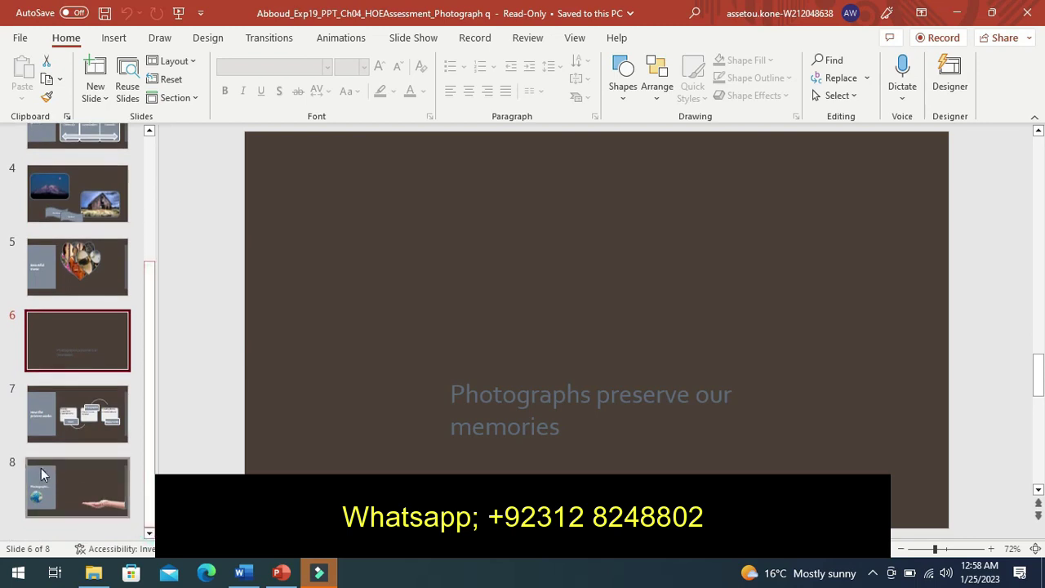
{"action": "left_click", "coordinate": [42, 475]}
{"action": "left_click", "coordinate": [90, 417]}
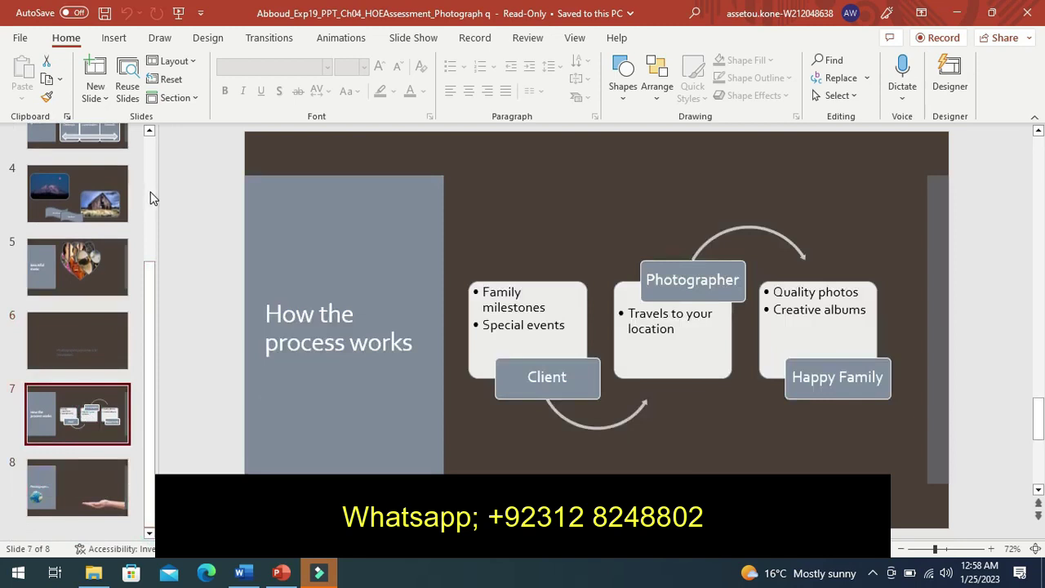
{"action": "scroll", "coordinate": [151, 194], "scroll_direction": "up", "scroll_amount": 5}
{"action": "left_click", "coordinate": [81, 175]}
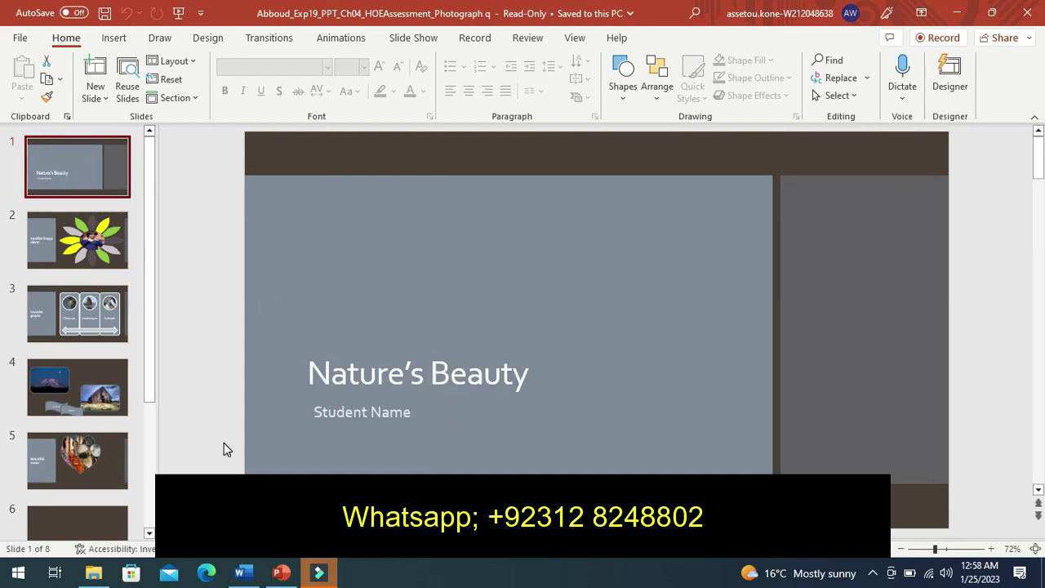
Highlight the Step 2 subtitle-change instruction row in yellow in the Word document.
{"action": "left_click", "coordinate": [245, 574]}
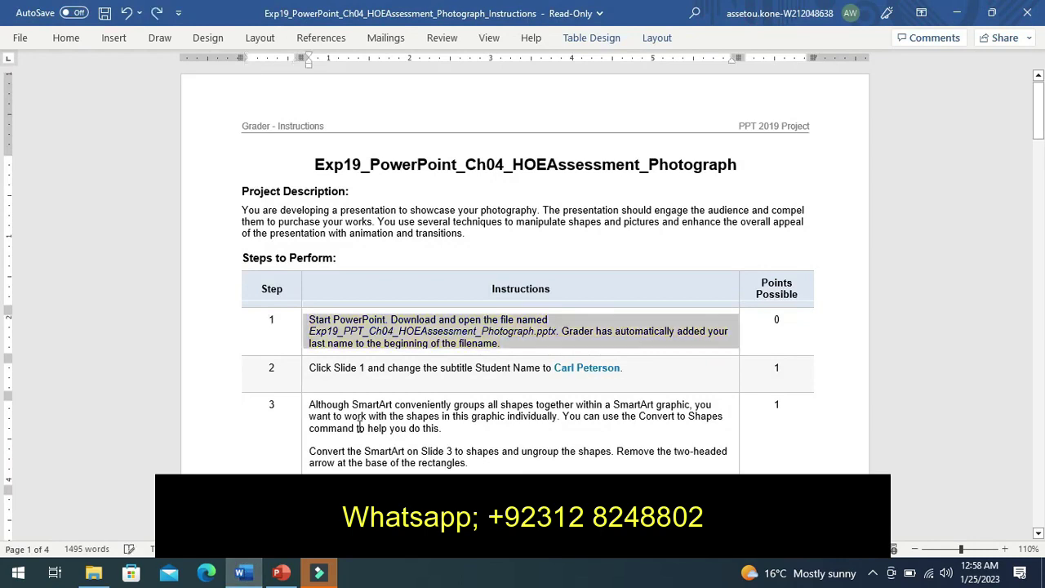
{"action": "left_click", "coordinate": [302, 381]}
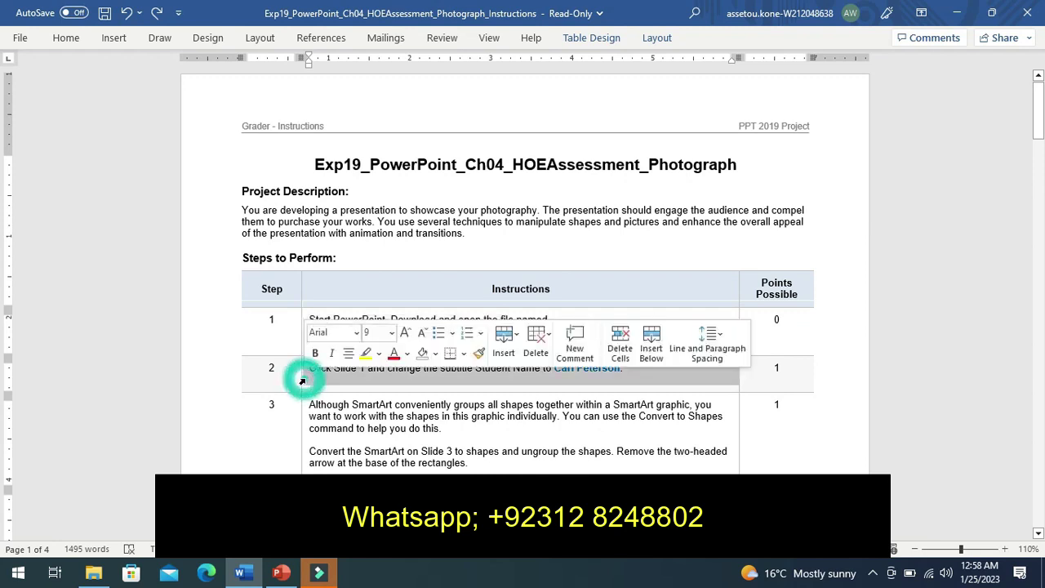
{"action": "left_click", "coordinate": [364, 358]}
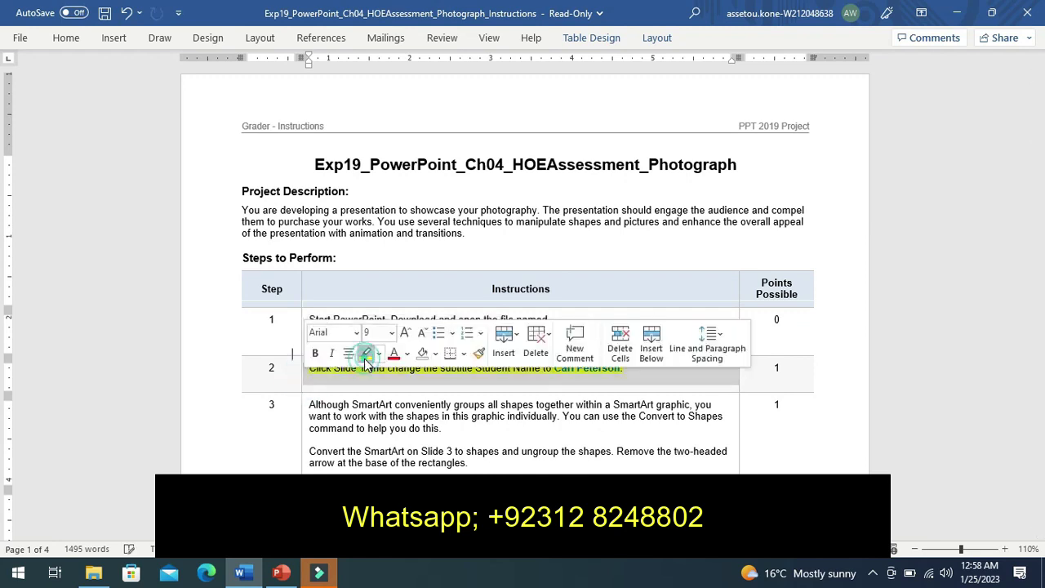
{"action": "left_click", "coordinate": [290, 383]}
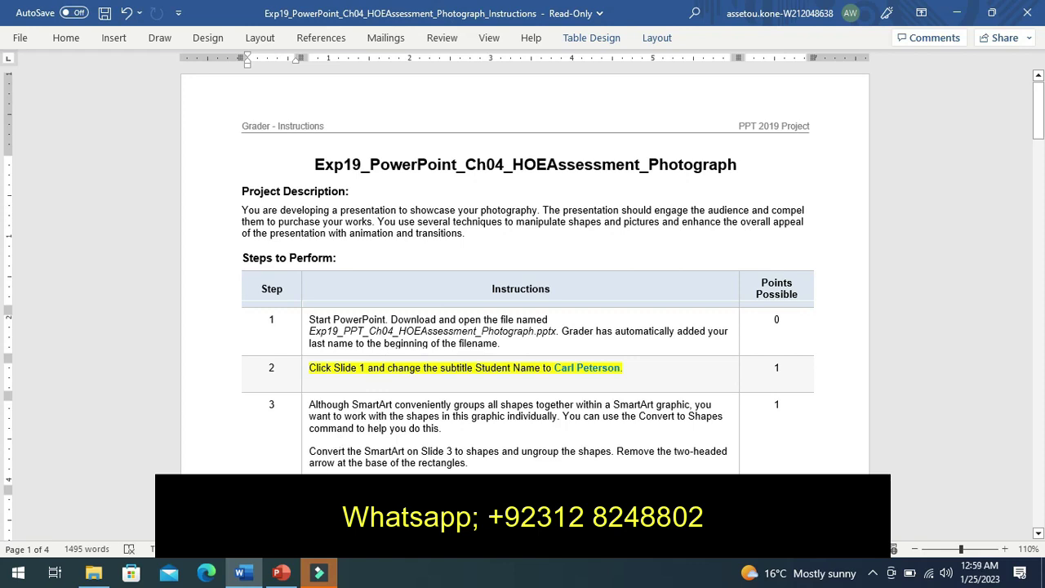
Delete the Student Name placeholder text from slide 1's subtitle.
{"action": "left_click", "coordinate": [280, 574]}
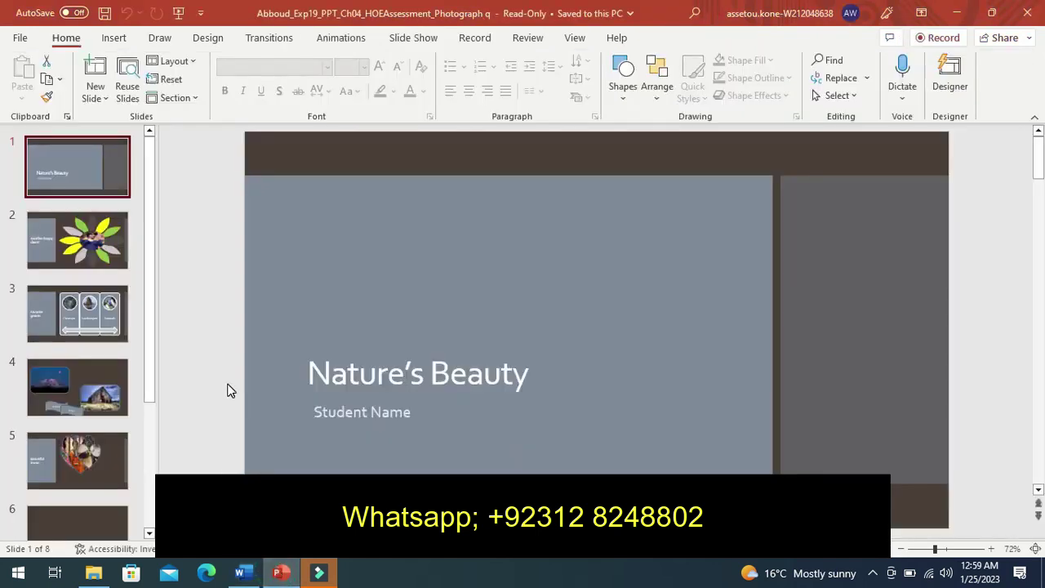
{"action": "left_click", "coordinate": [325, 408]}
{"action": "double_click", "coordinate": [325, 412]}
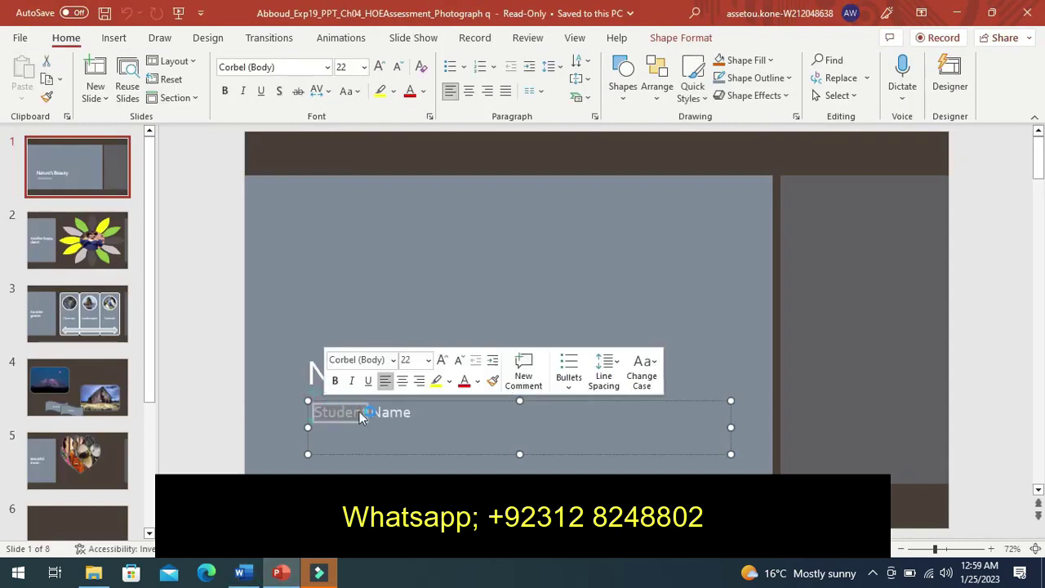
{"action": "left_click", "coordinate": [425, 409]}
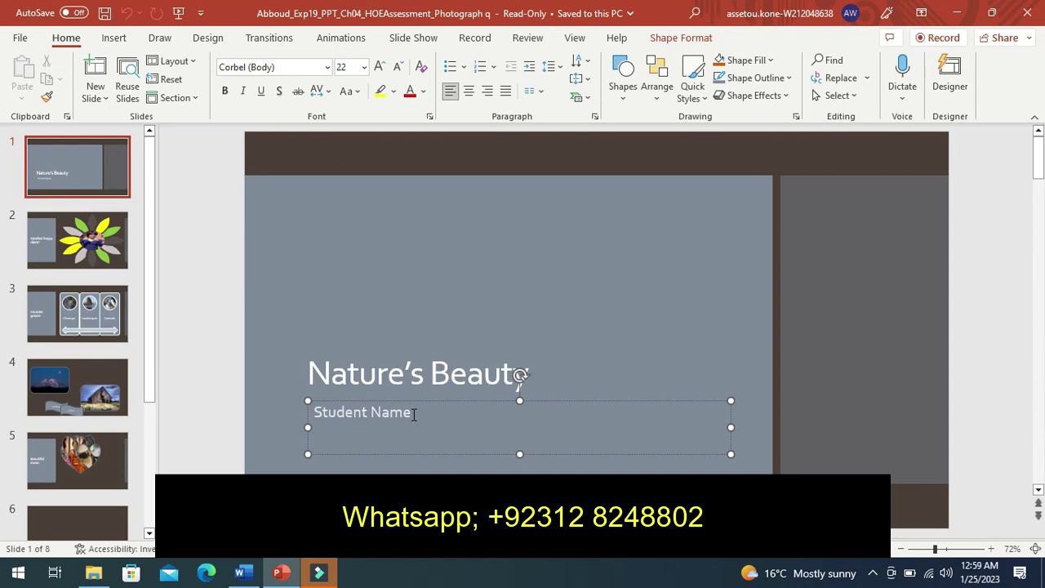
{"action": "key", "text": "BackSpace"}
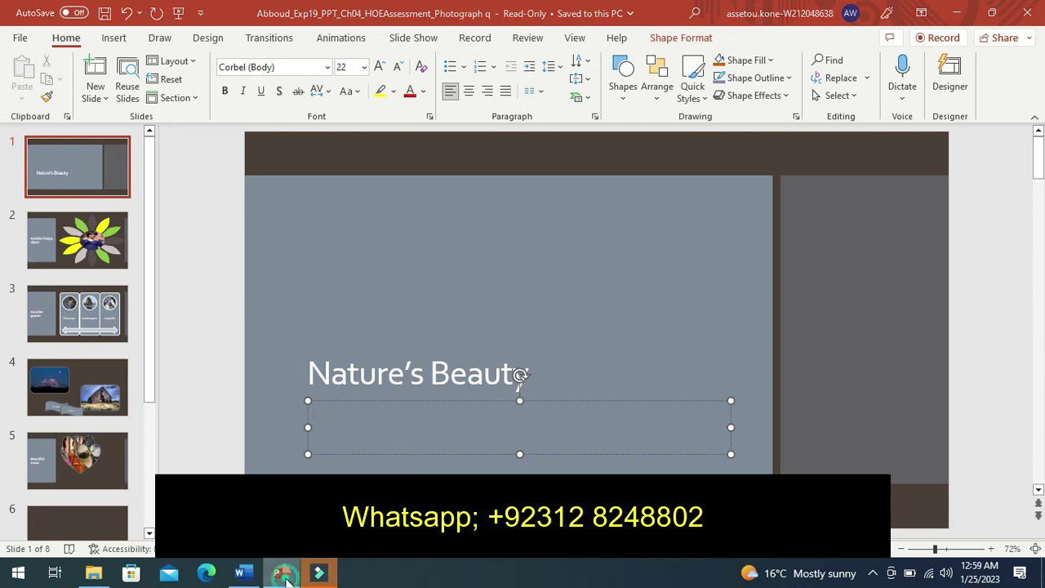
Copy the required student name from step 2 of the Word instructions, then return to the title slide.
{"action": "left_click", "coordinate": [284, 575]}
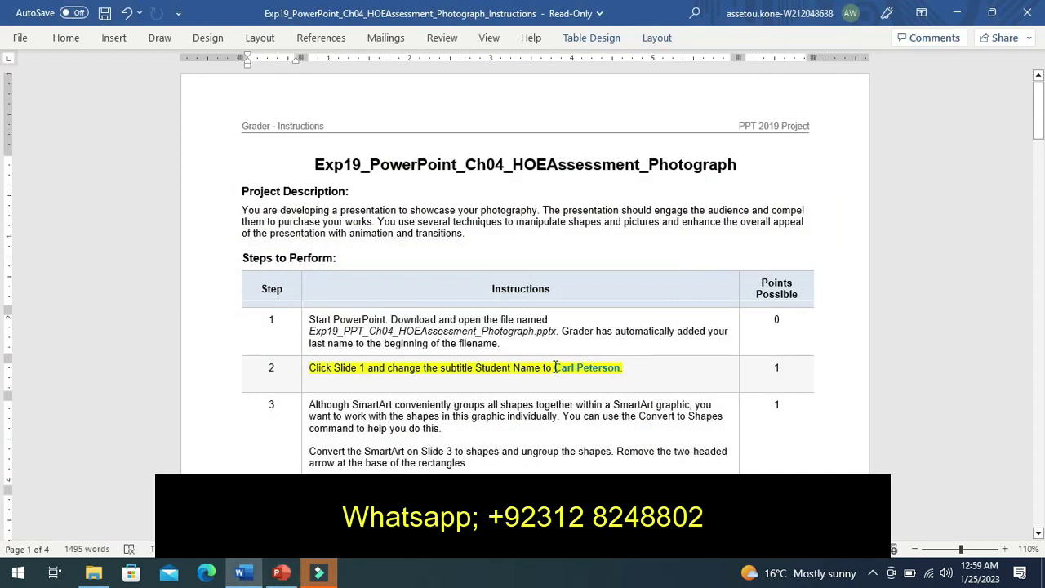
{"action": "left_click_drag", "start_coordinate": [555, 368], "coordinate": [594, 370]}
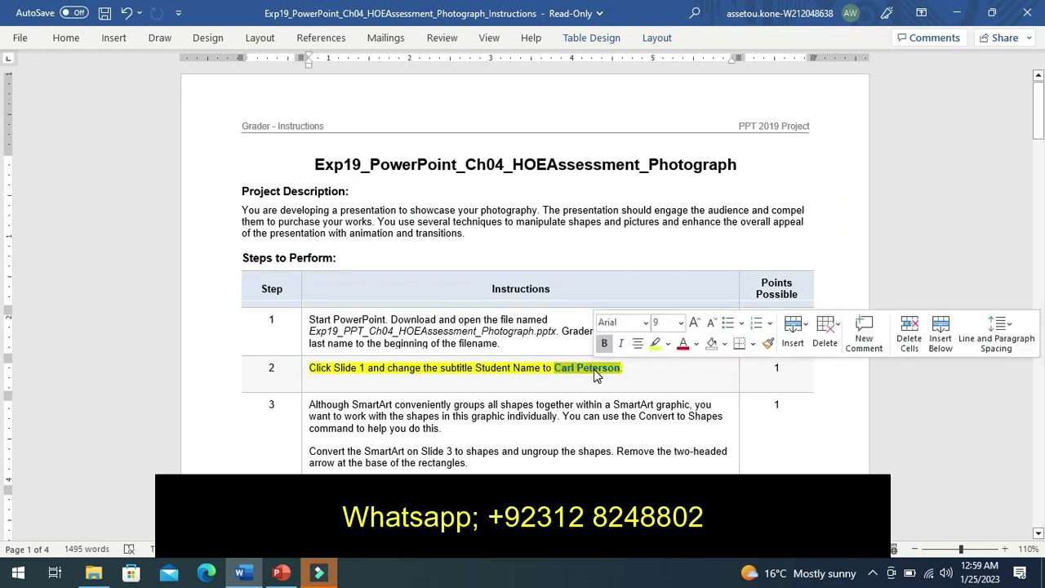
{"action": "key", "text": "ctrl+c"}
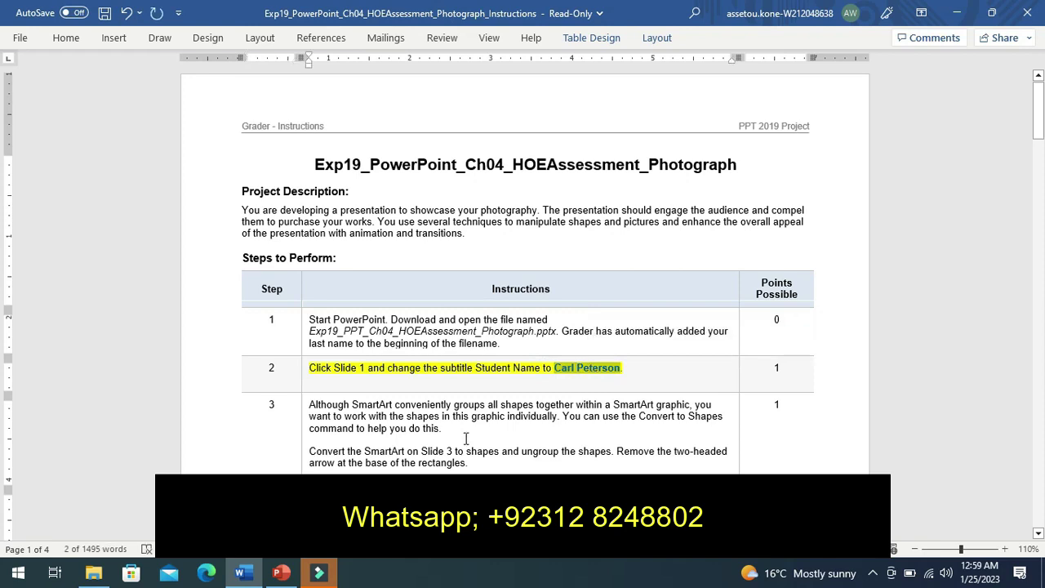
{"action": "left_click", "coordinate": [280, 574]}
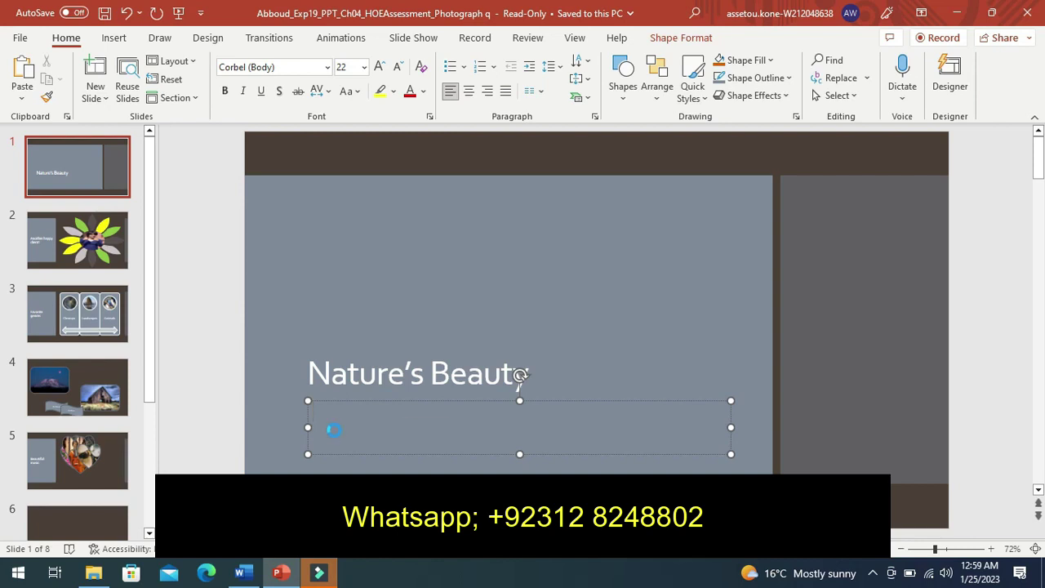
Paste the copied student name into slide 1's subtitle, then go back to step 3 in the instructions.
{"action": "key", "text": "ctrl+v"}
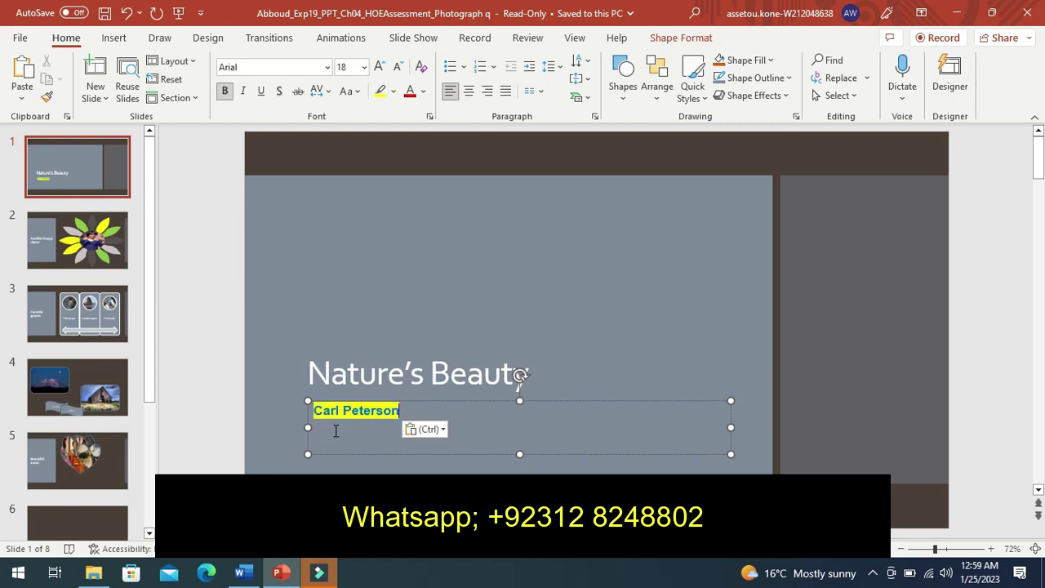
{"action": "key", "text": "Escape"}
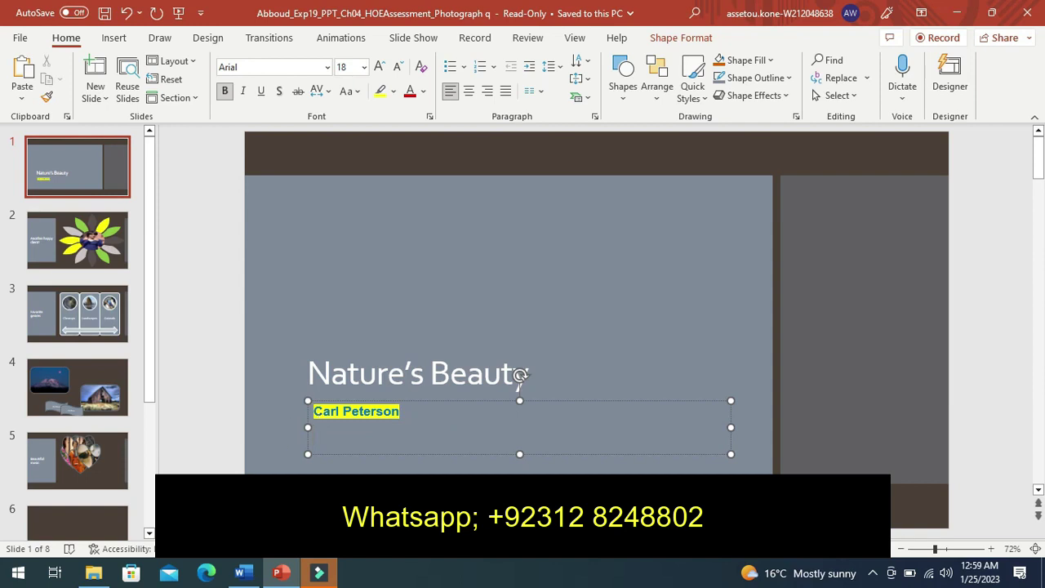
{"action": "left_click", "coordinate": [240, 576]}
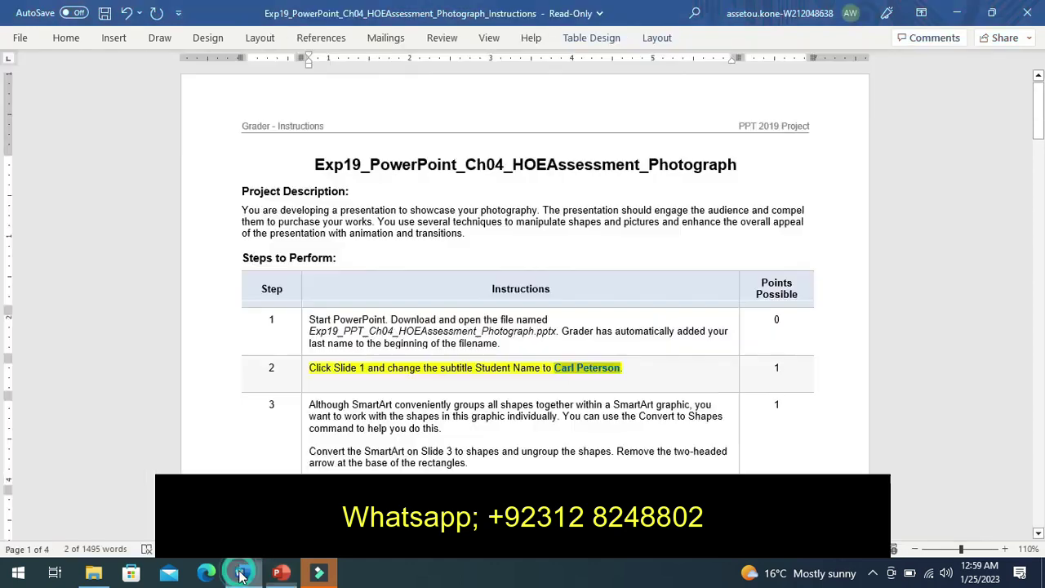
{"action": "right_click", "coordinate": [303, 445]}
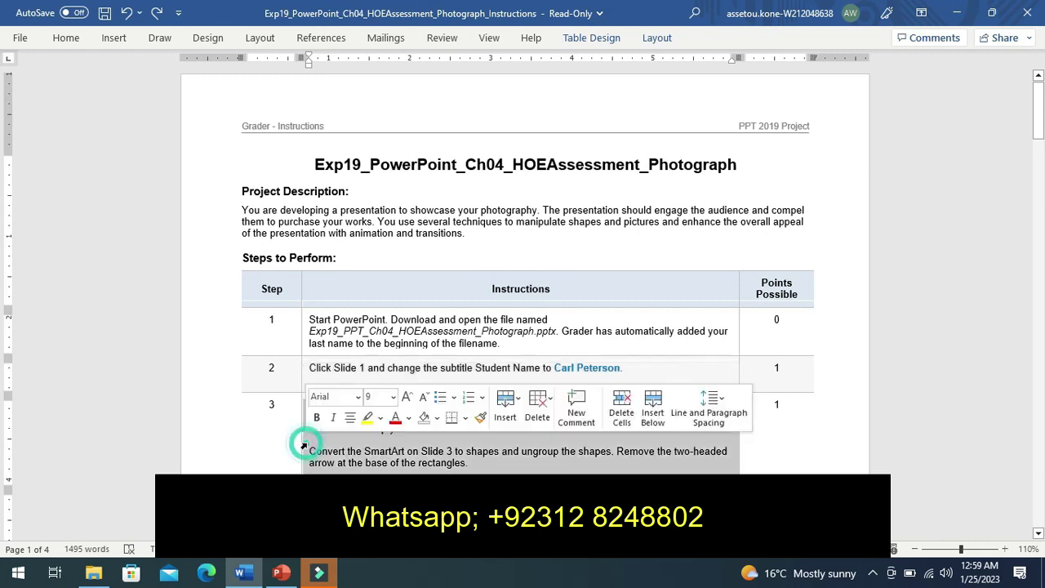
Highlight step 3's instruction in yellow, recheck the title slide and instructions, then return to PowerPoint.
{"action": "left_click", "coordinate": [368, 418]}
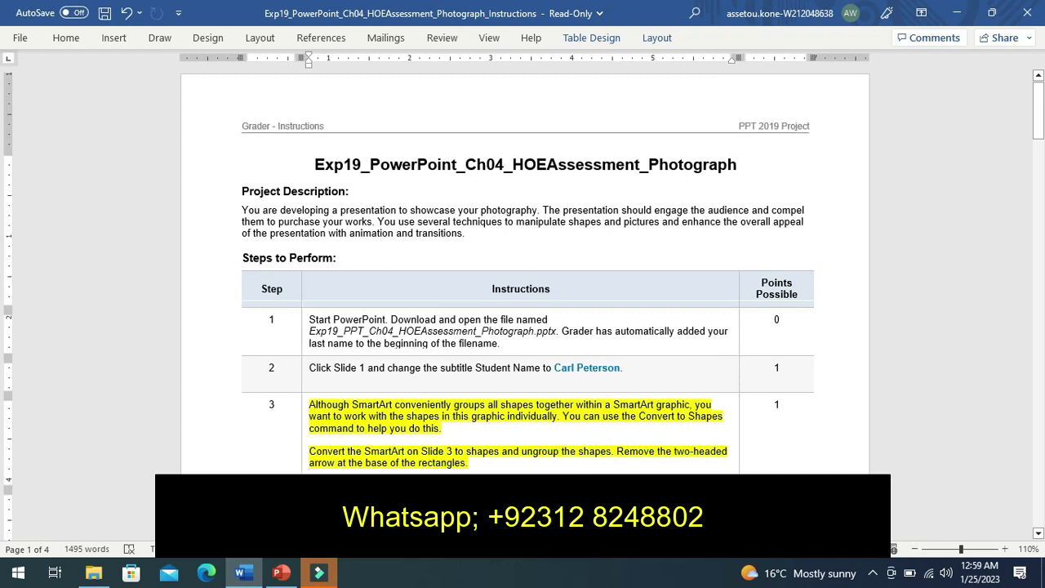
{"action": "left_click", "coordinate": [278, 573]}
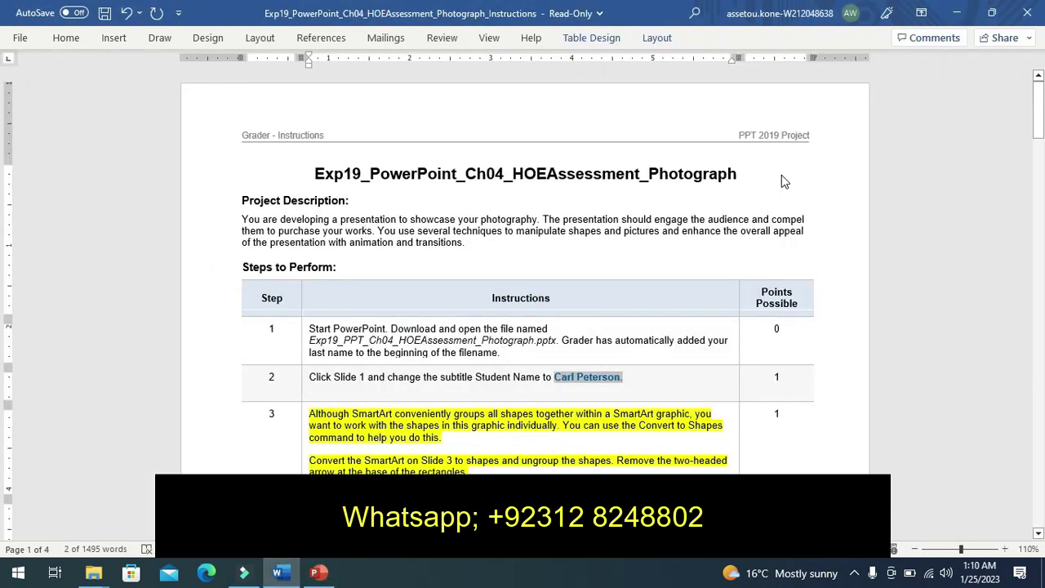
{"action": "left_click", "coordinate": [277, 573]}
{"action": "scroll", "coordinate": [270, 183], "scroll_direction": "down", "scroll_amount": 15}
{"action": "scroll", "coordinate": [270, 182], "scroll_direction": "down", "scroll_amount": 7}
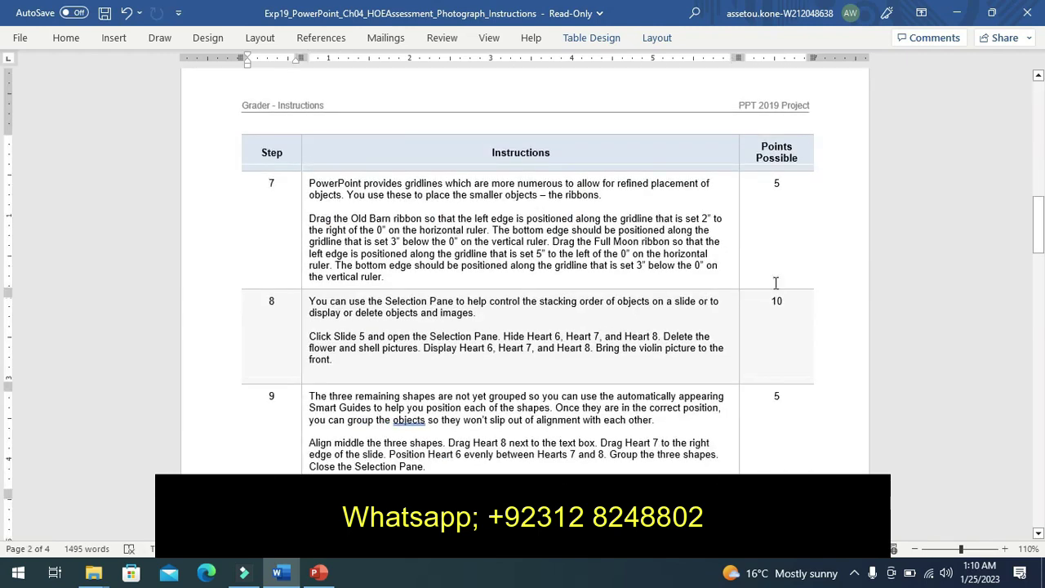
{"action": "scroll", "coordinate": [1035, 160], "scroll_direction": "up", "scroll_amount": 10}
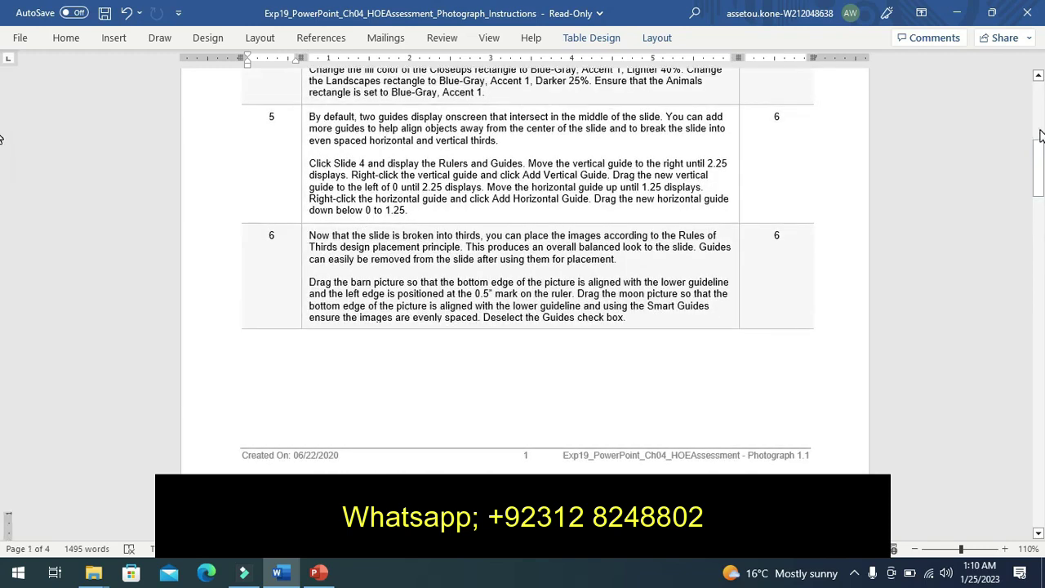
{"action": "scroll", "coordinate": [1040, 135], "scroll_direction": "up", "scroll_amount": 10}
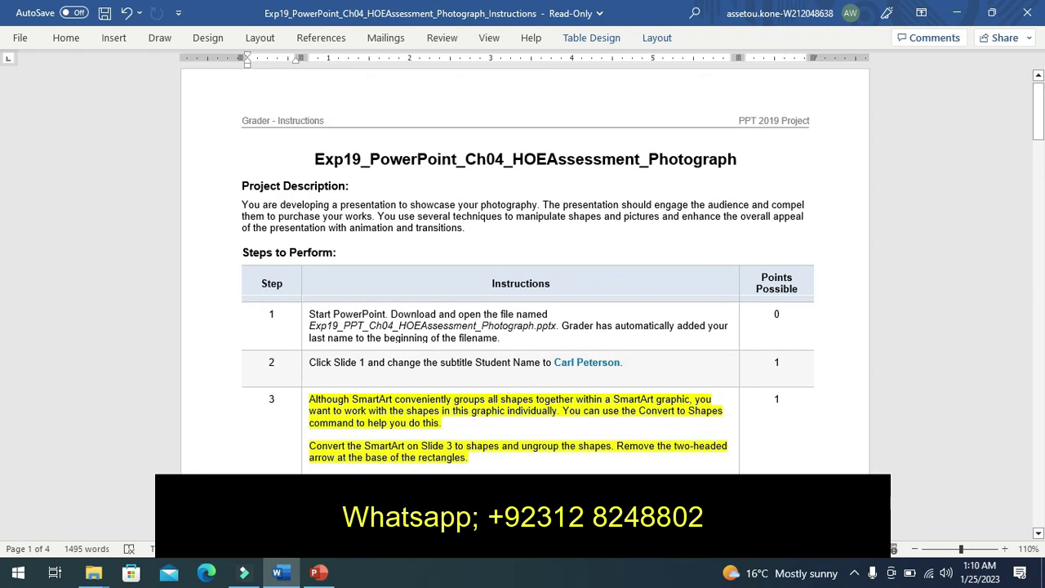
{"action": "left_click", "coordinate": [319, 573]}
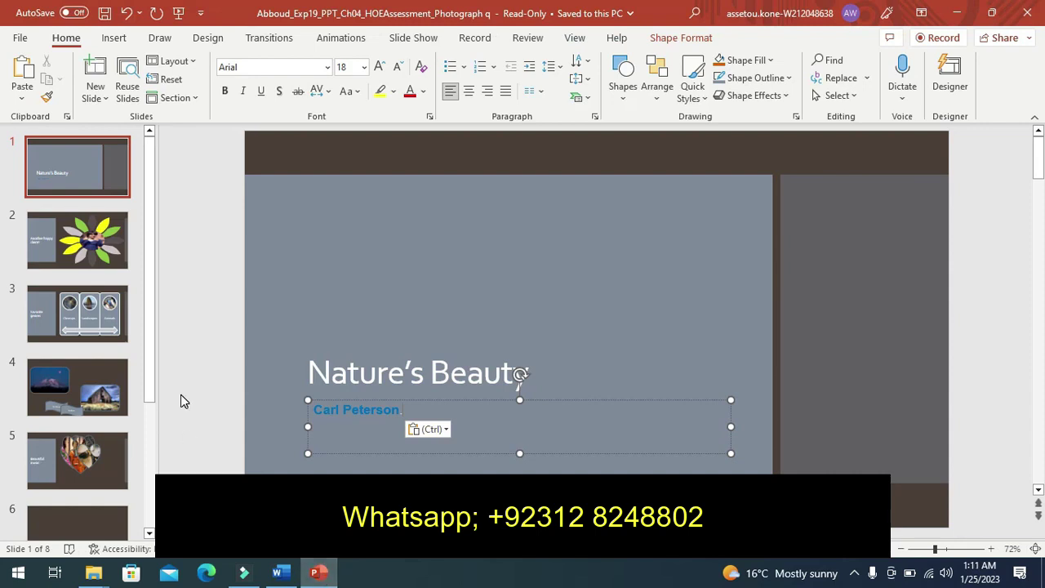
Convert slide 3's SmartArt graphic to shapes.
{"action": "left_click", "coordinate": [69, 316]}
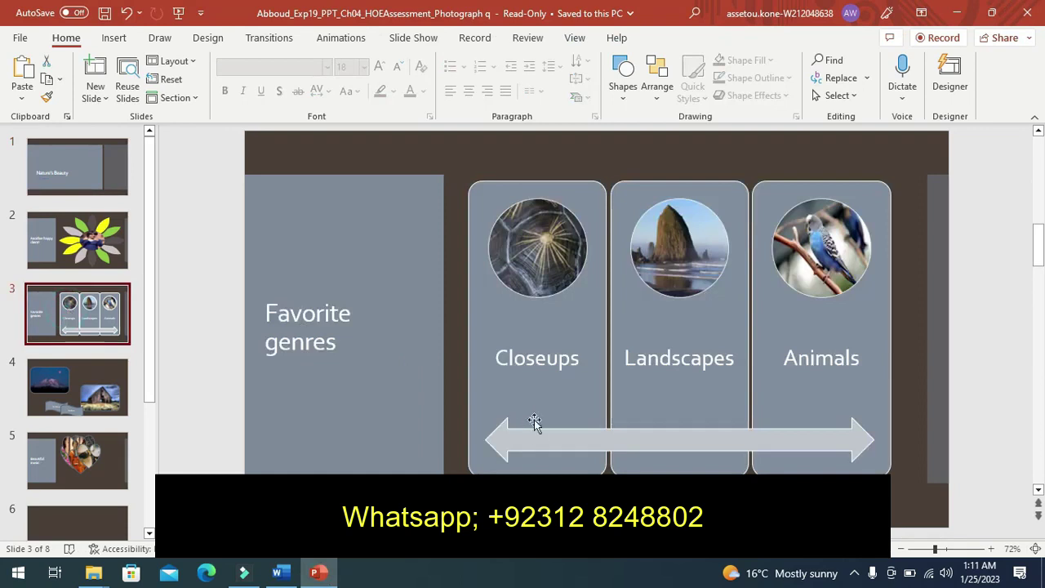
{"action": "left_click", "coordinate": [513, 390]}
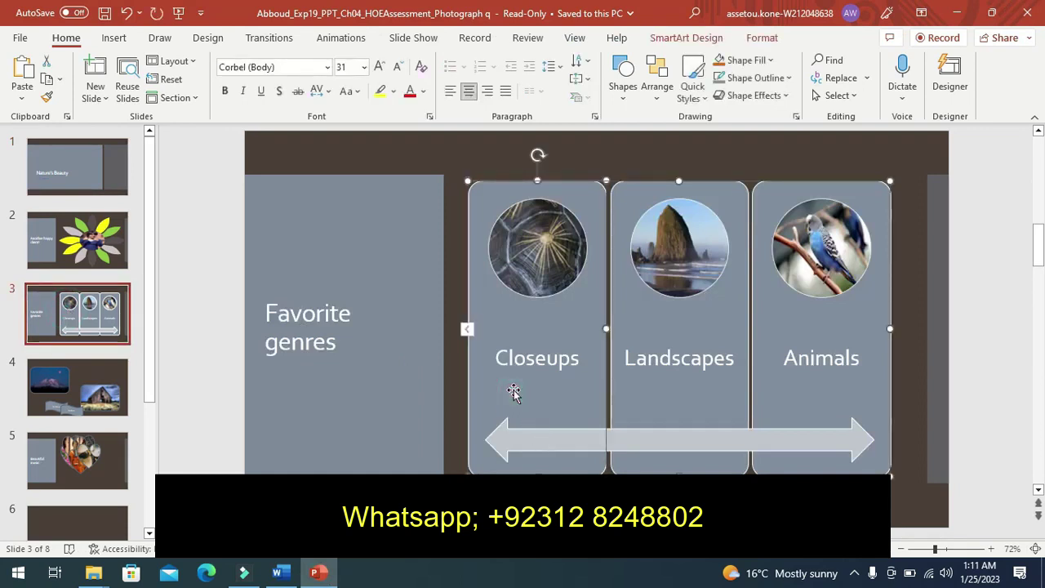
{"action": "left_click", "coordinate": [513, 392]}
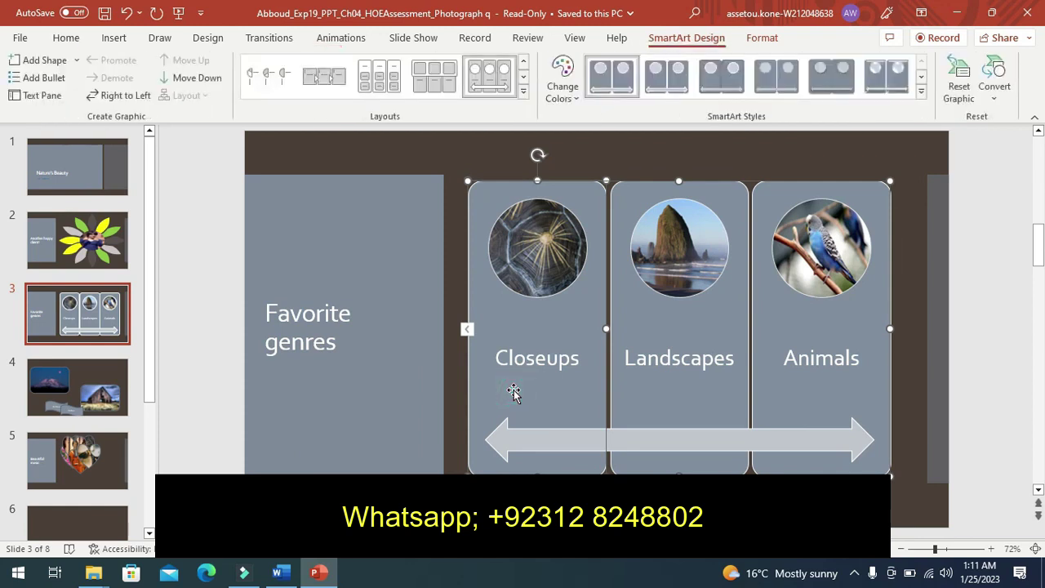
{"action": "left_click", "coordinate": [999, 98]}
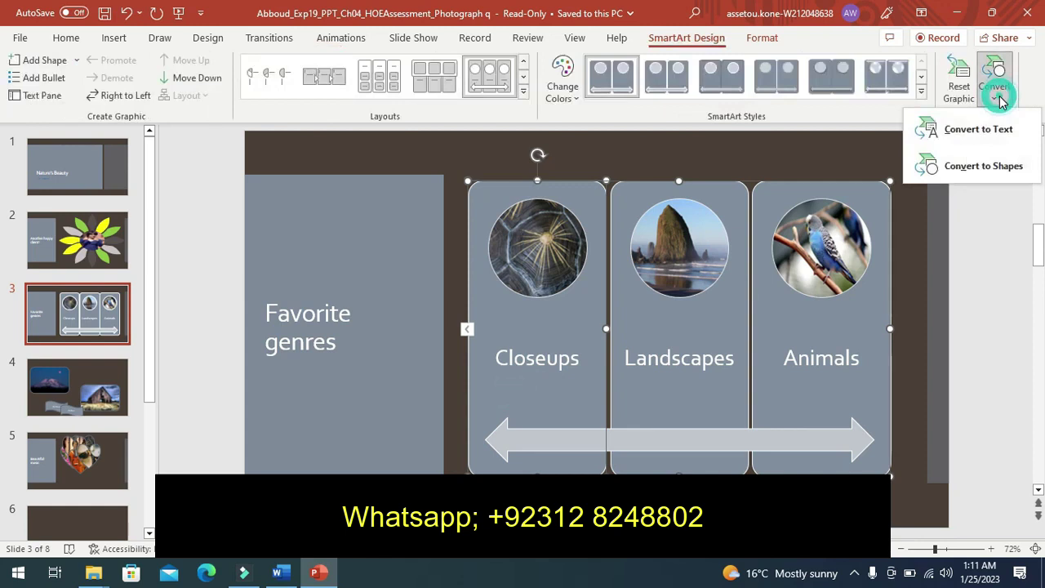
{"action": "left_click", "coordinate": [985, 163]}
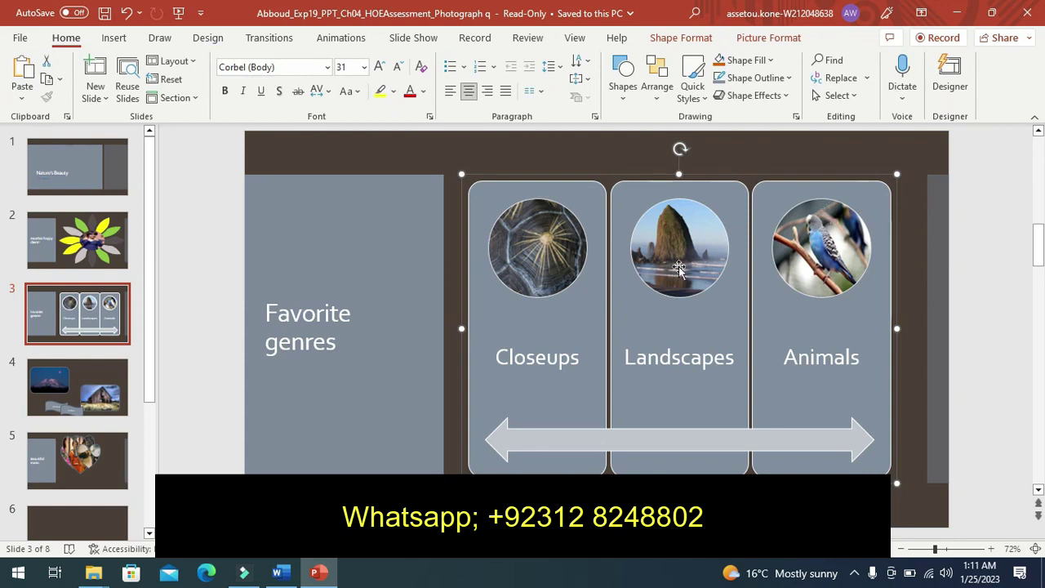
Ungroup the converted shapes and delete the two-headed arrow below the rectangles.
{"action": "left_click", "coordinate": [279, 573]}
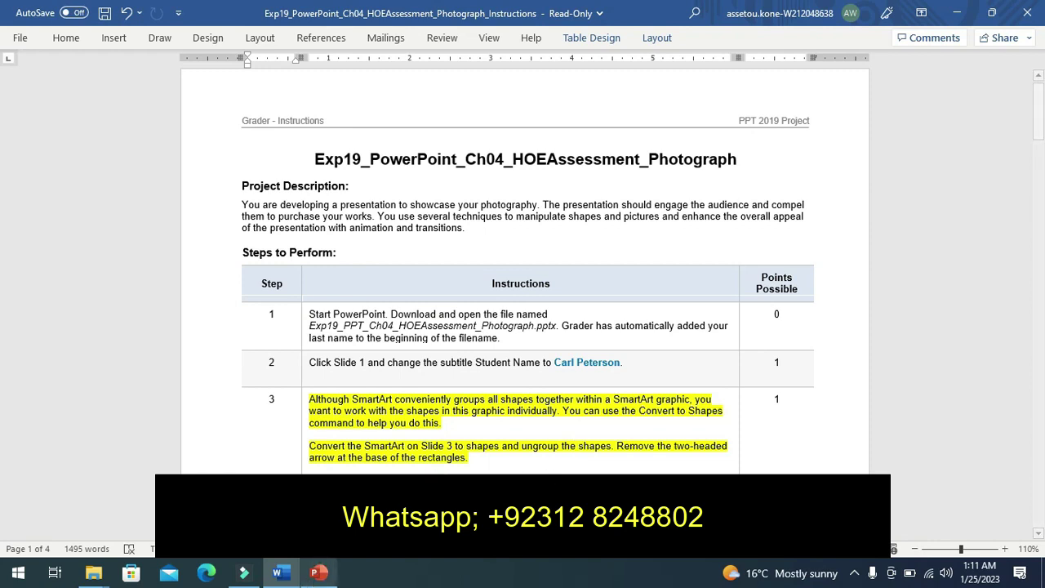
{"action": "left_click", "coordinate": [320, 574]}
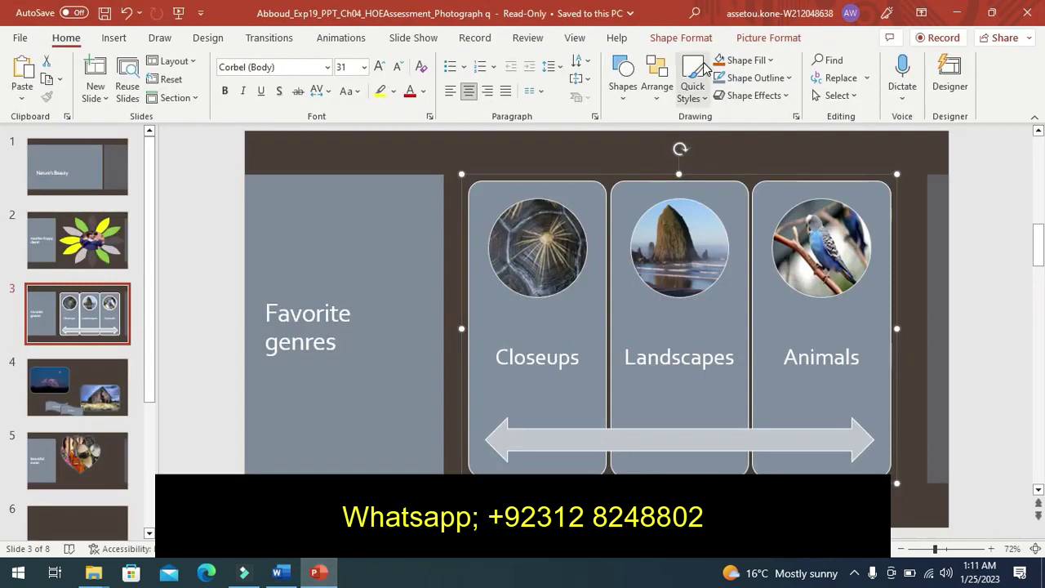
{"action": "left_click", "coordinate": [759, 45]}
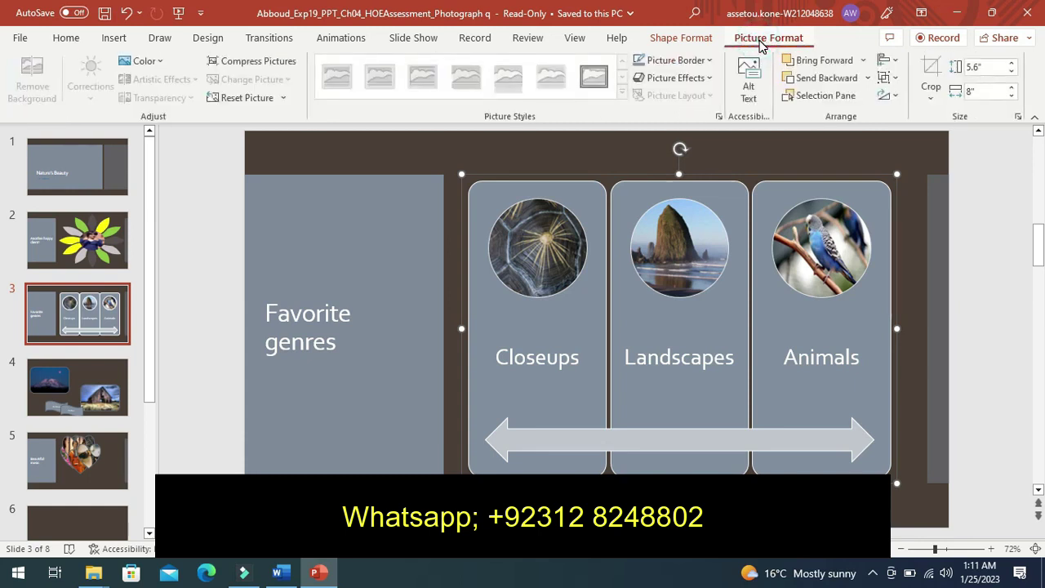
{"action": "left_click", "coordinate": [894, 80]}
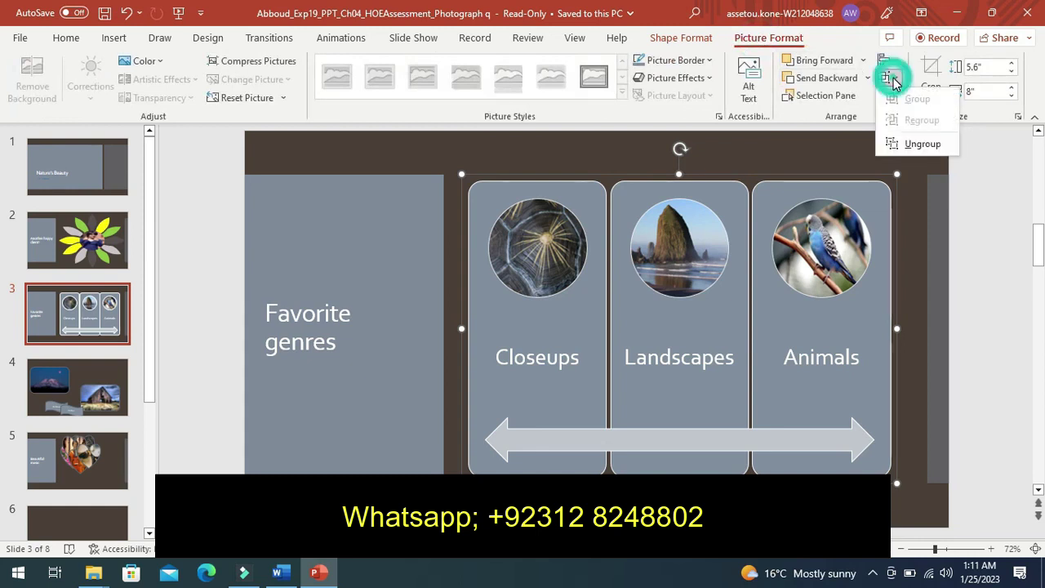
{"action": "left_click", "coordinate": [915, 143]}
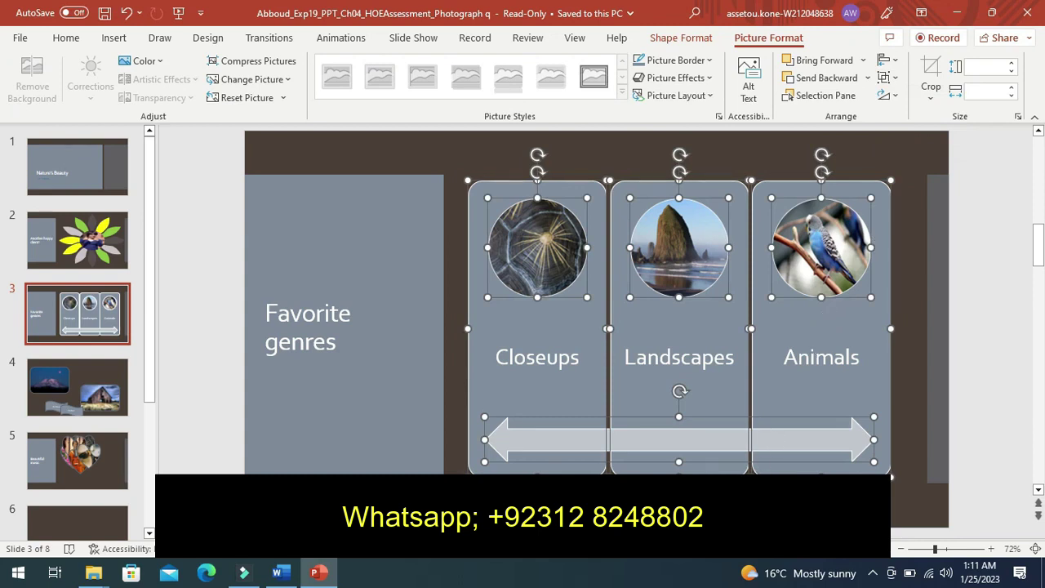
{"action": "left_click", "coordinate": [684, 445]}
{"action": "key", "text": "Escape"}
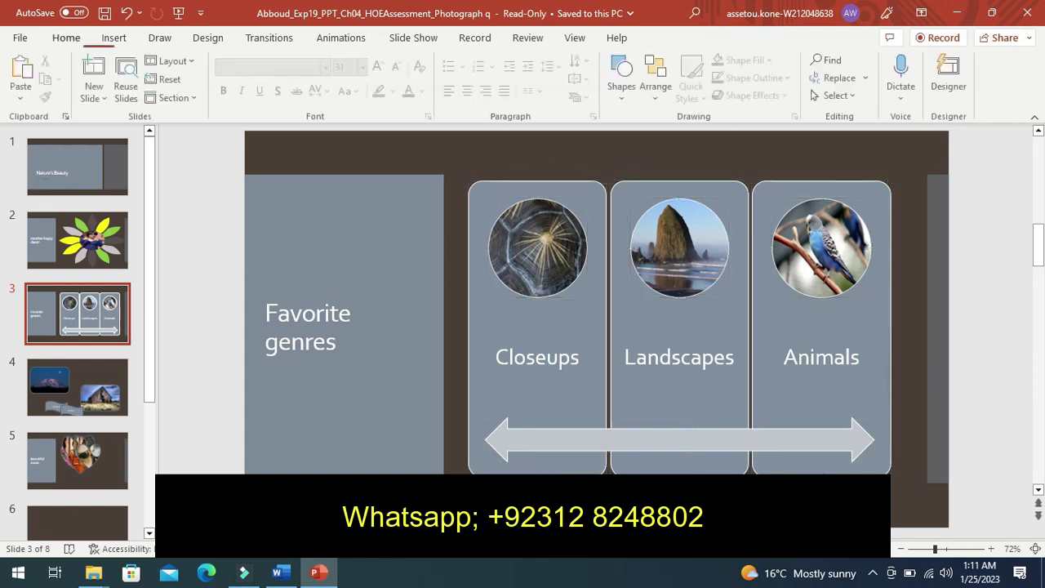
{"action": "left_click", "coordinate": [656, 443]}
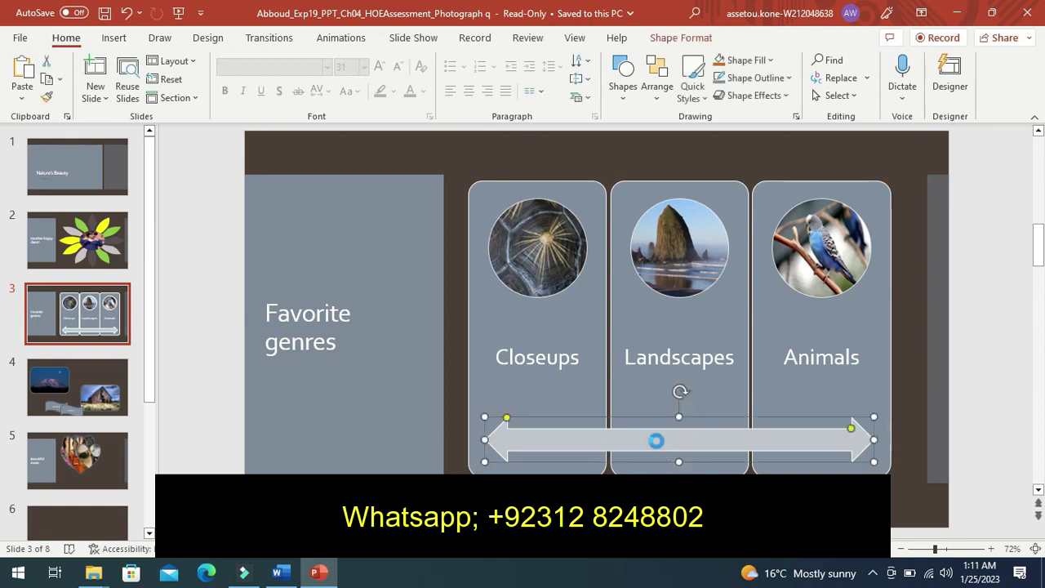
{"action": "key", "text": "Delete"}
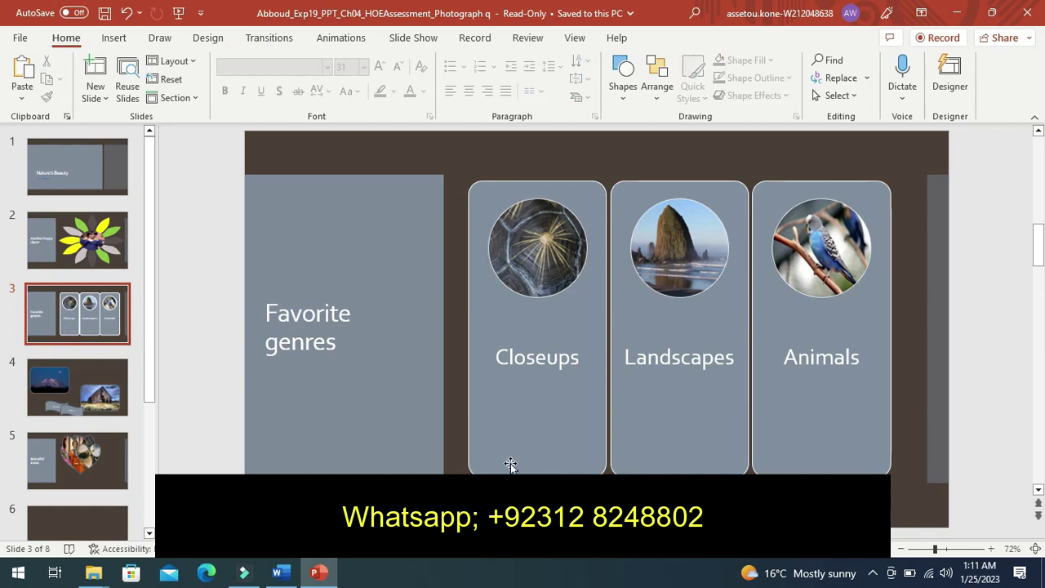
Undo step 3's highlight and highlight the step 4 fill-colour paragraph in yellow instead.
{"action": "left_click", "coordinate": [283, 573]}
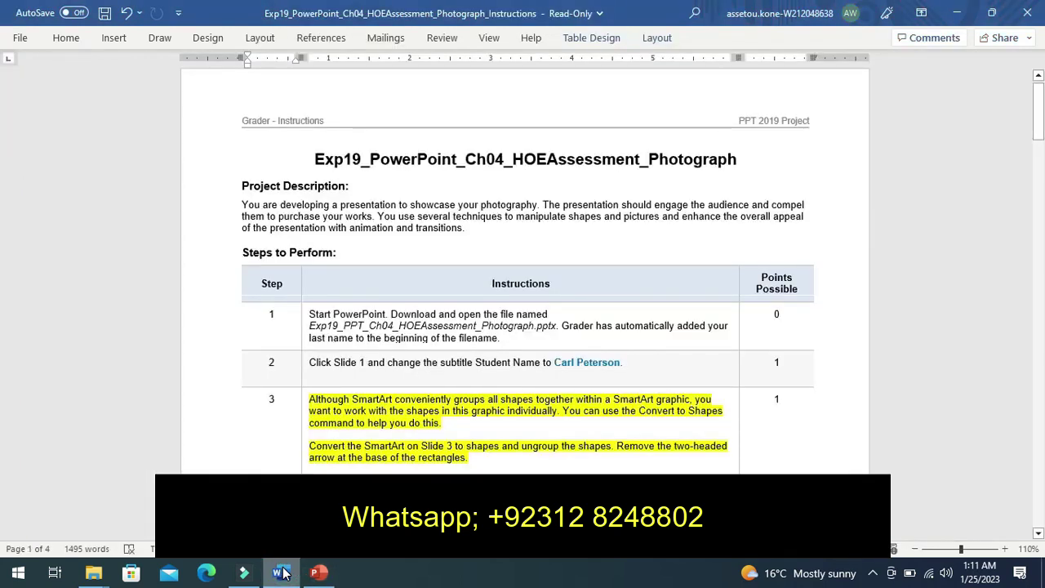
{"action": "key", "text": "ctrl+z"}
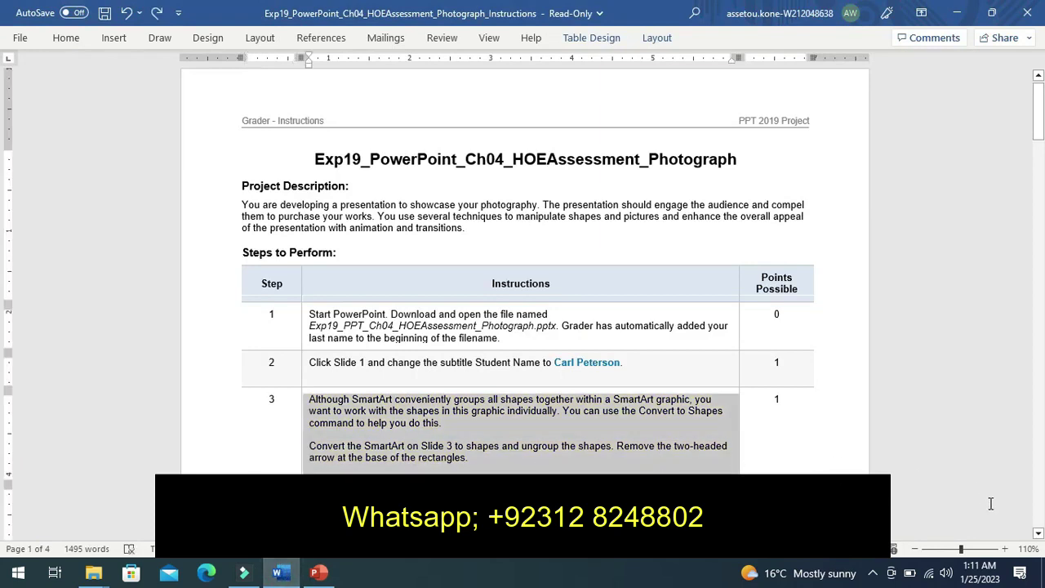
{"action": "left_click", "coordinate": [1038, 533]}
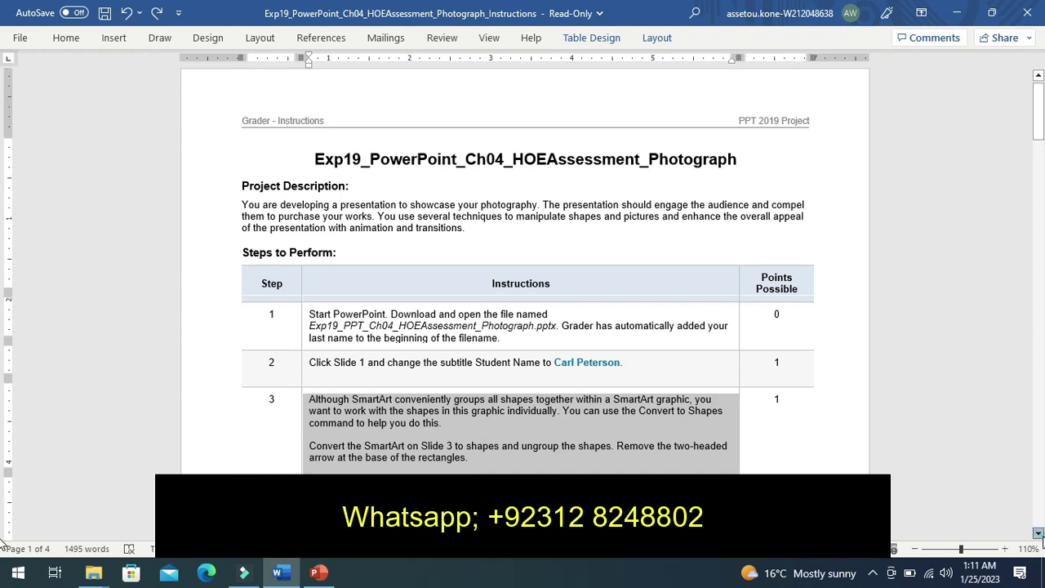
{"action": "left_click_drag", "start_coordinate": [1037, 533], "coordinate": [1037, 533]}
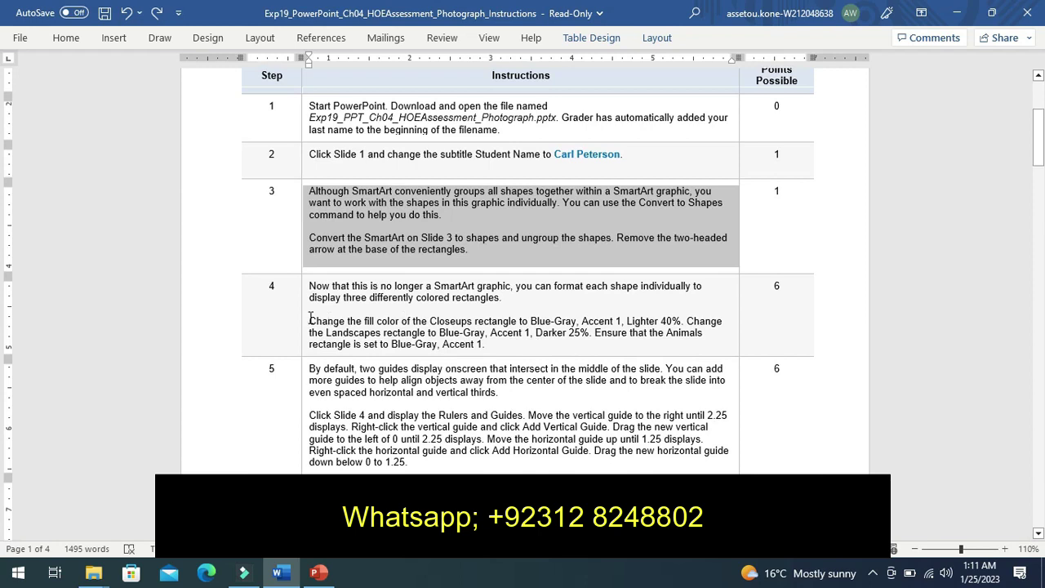
{"action": "mouse_move", "coordinate": [309, 321]}
{"action": "left_mouse_down"}
{"action": "mouse_move", "coordinate": [468, 328]}
{"action": "mouse_move", "coordinate": [492, 344]}
{"action": "left_mouse_up"}
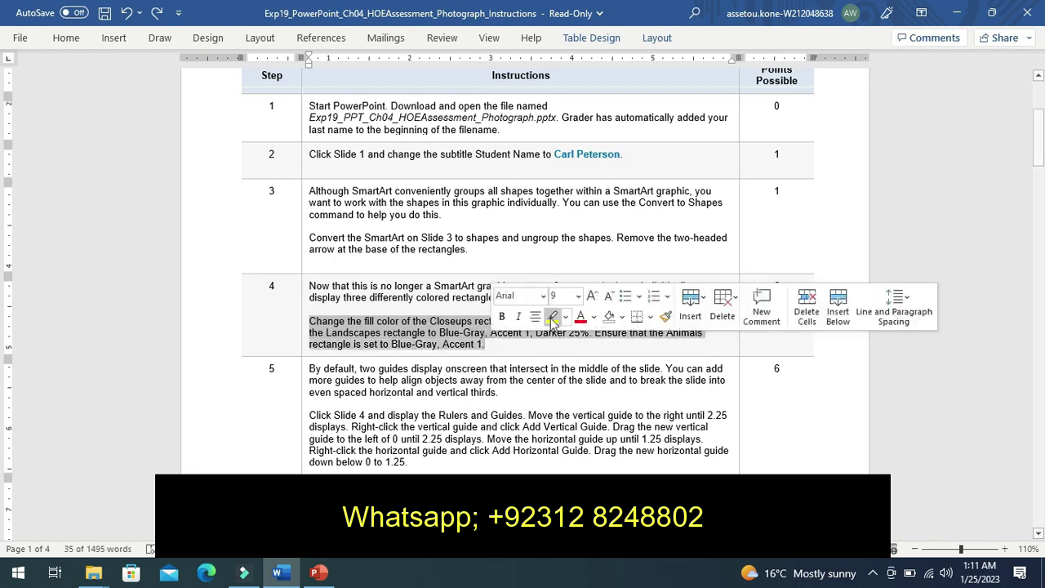
{"action": "left_click", "coordinate": [554, 318]}
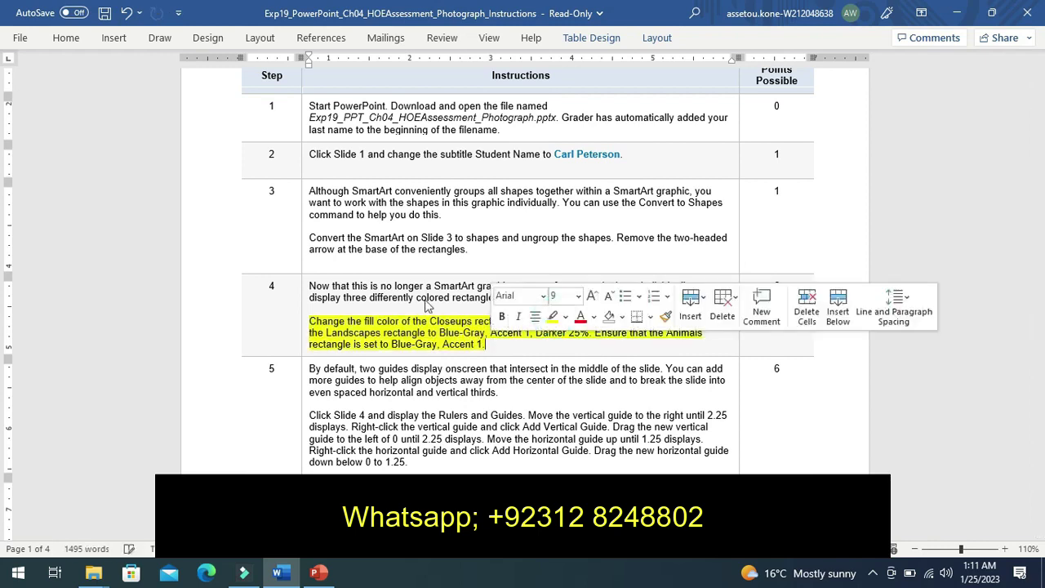
{"action": "left_click", "coordinate": [311, 310]}
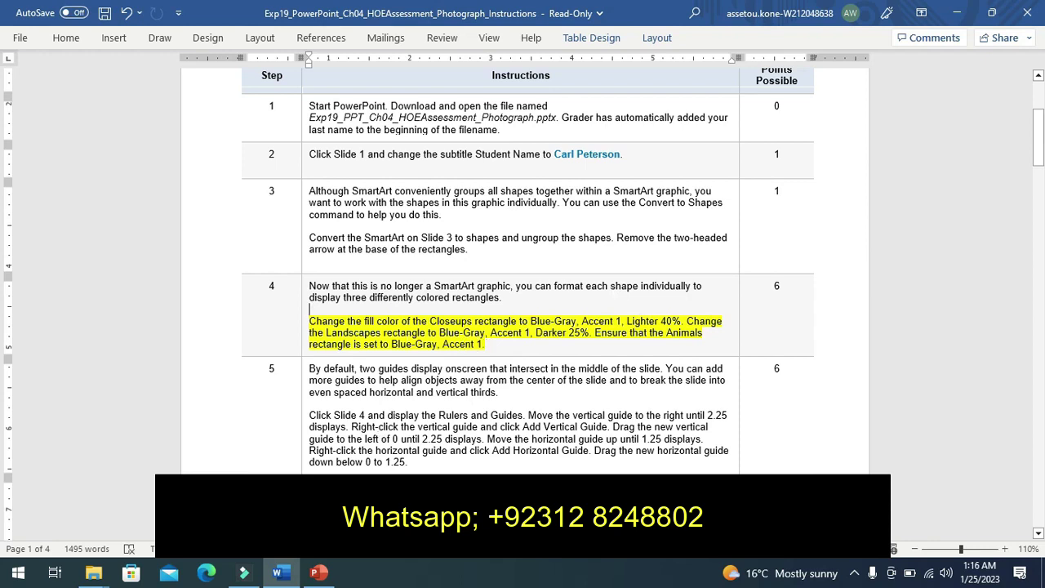
{"action": "left_click", "coordinate": [318, 575]}
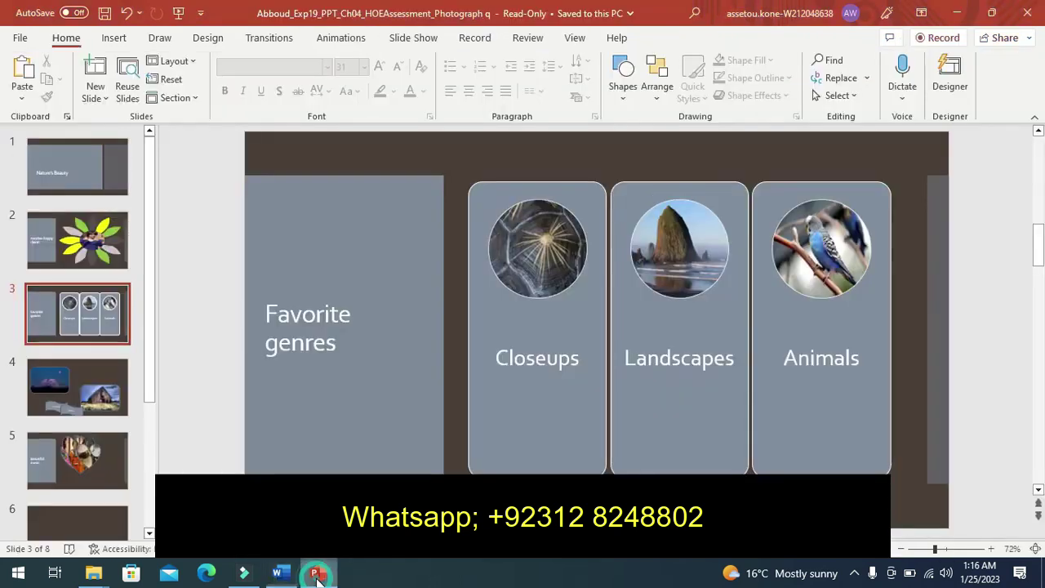
Fill the Closeups rectangle with Blue-Gray, Accent 1, Lighter 40% from the mini toolbar.
{"action": "right_click", "coordinate": [535, 415]}
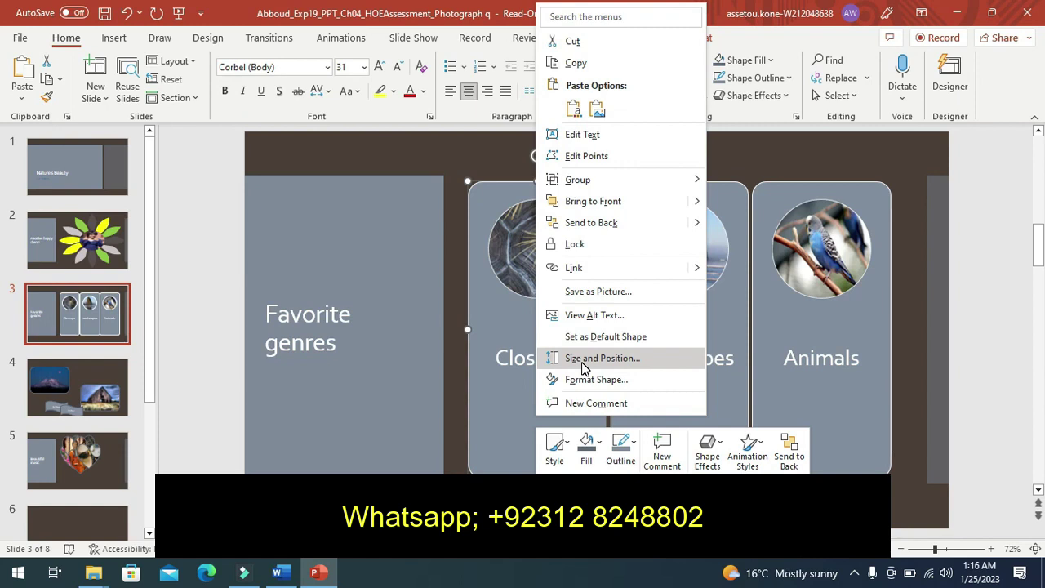
{"action": "left_click", "coordinate": [585, 453]}
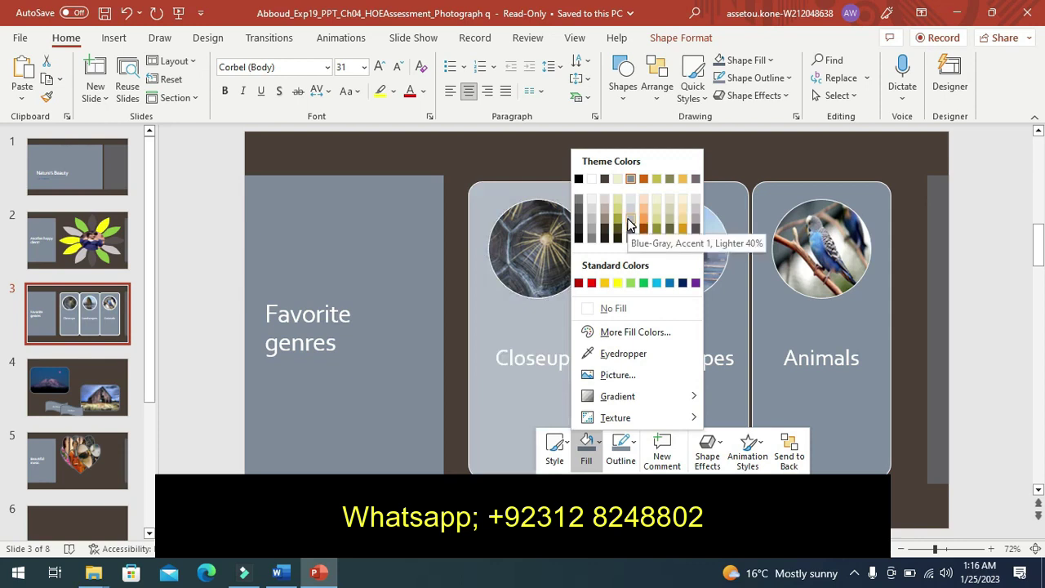
{"action": "left_click", "coordinate": [628, 222]}
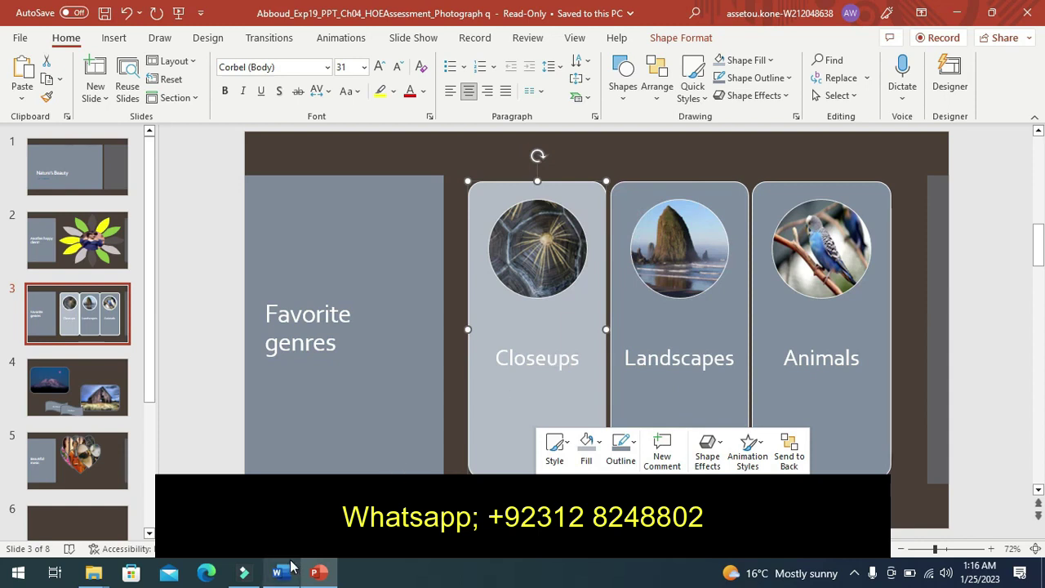
{"action": "left_click", "coordinate": [280, 572]}
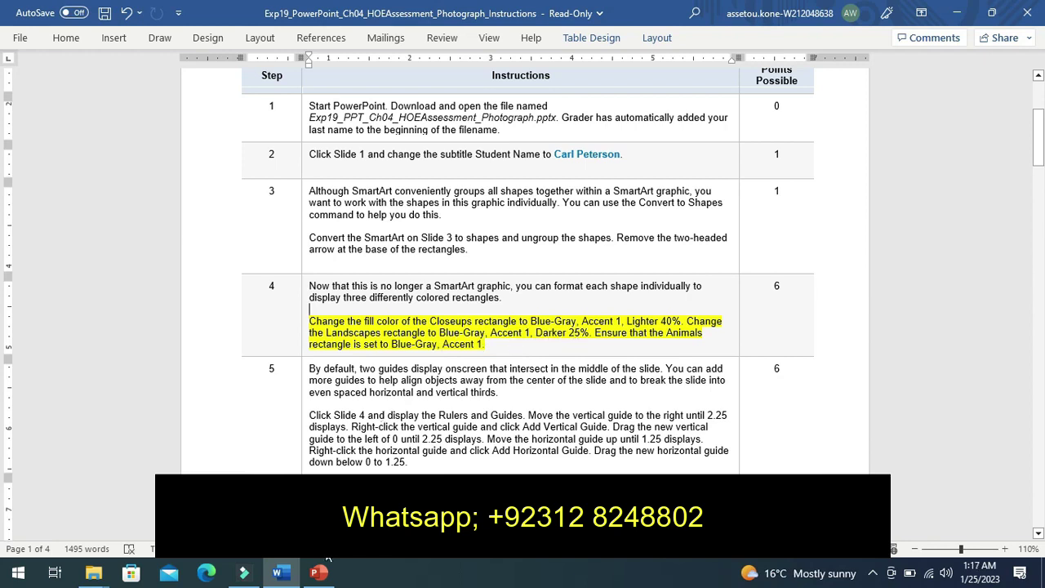
In Format Shape, fill the Landscapes rectangle with Blue-Gray, Accent 1, Darker 25%, then select Animals.
{"action": "left_click", "coordinate": [329, 575]}
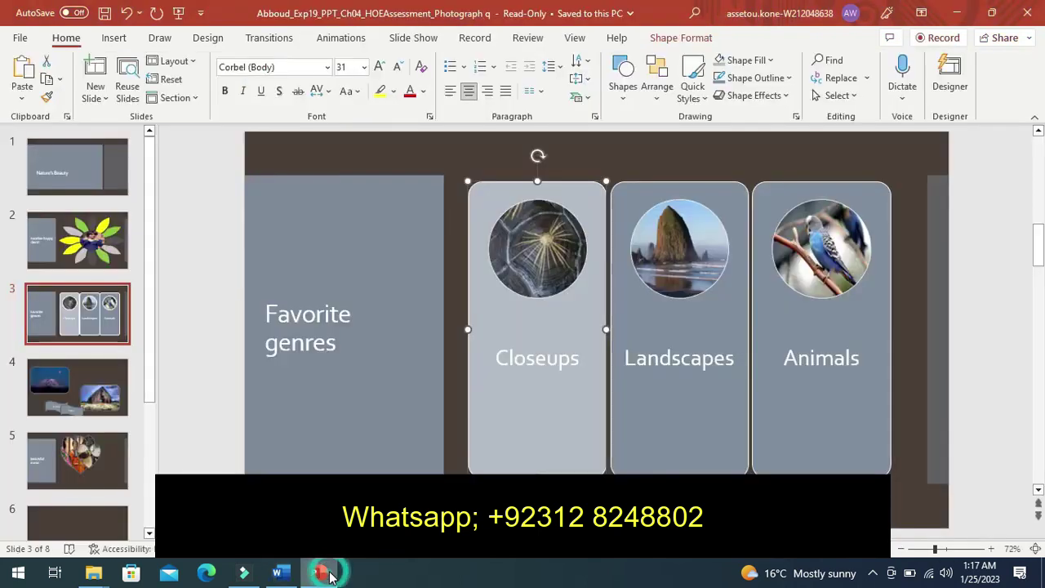
{"action": "left_click", "coordinate": [652, 400]}
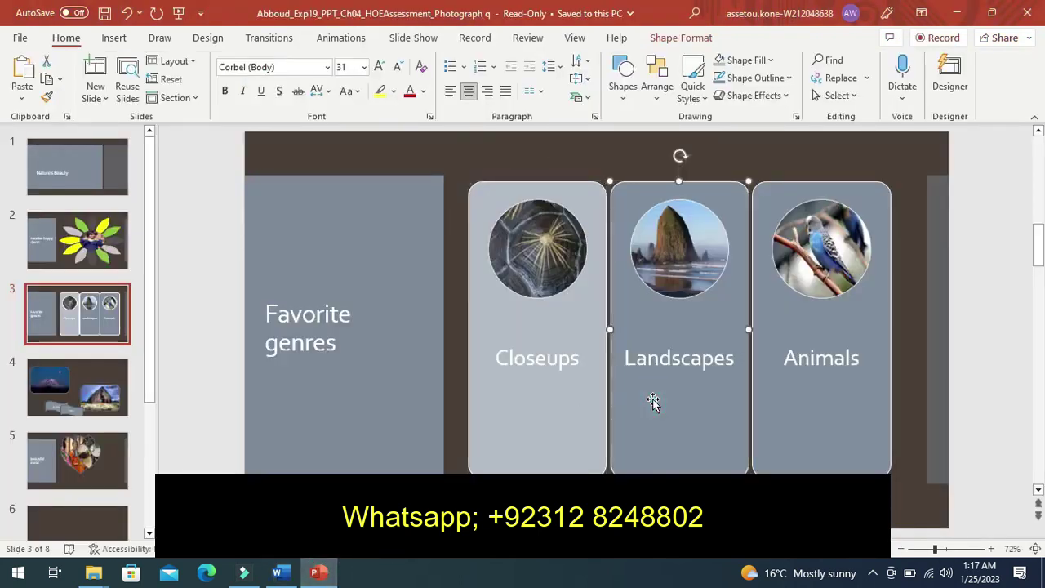
{"action": "right_click", "coordinate": [654, 403]}
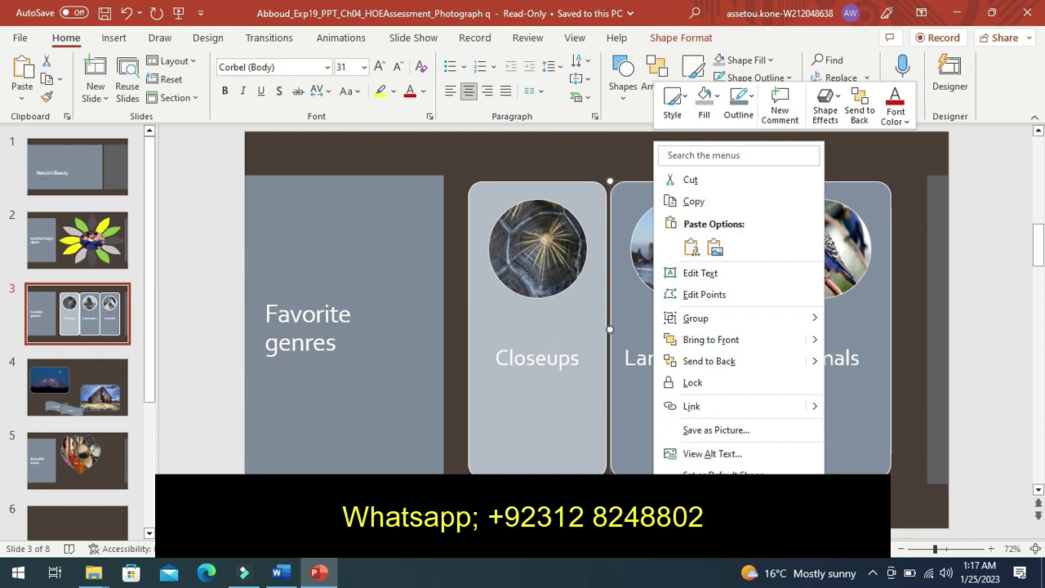
{"action": "left_click", "coordinate": [718, 498]}
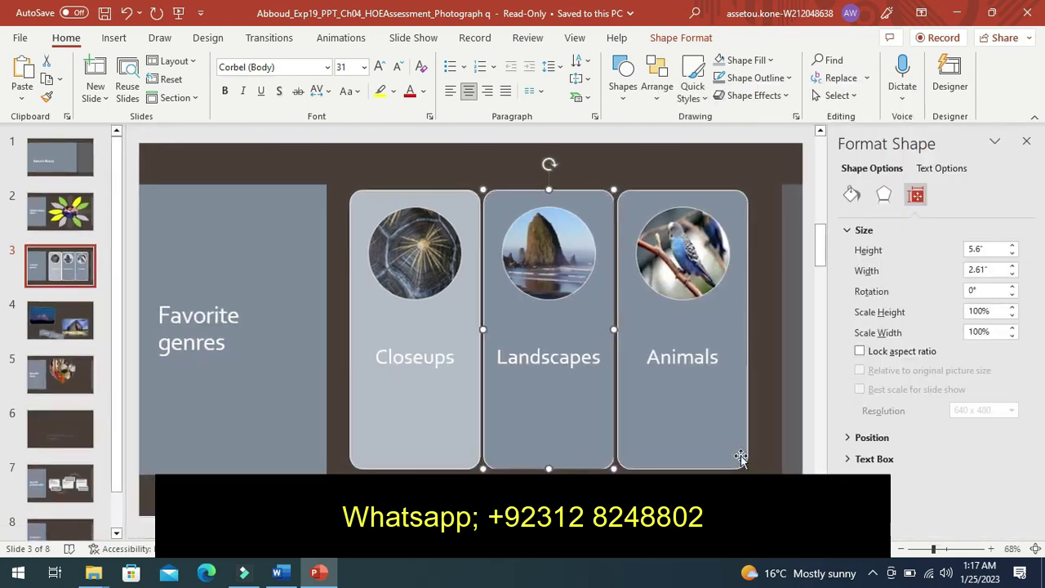
{"action": "left_click", "coordinate": [851, 194]}
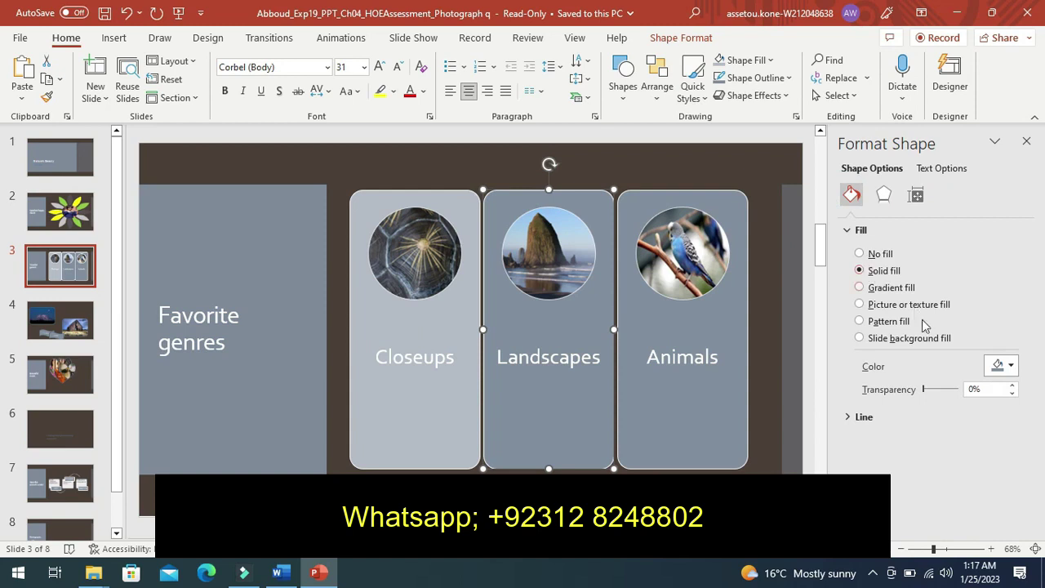
{"action": "left_click", "coordinate": [1011, 368]}
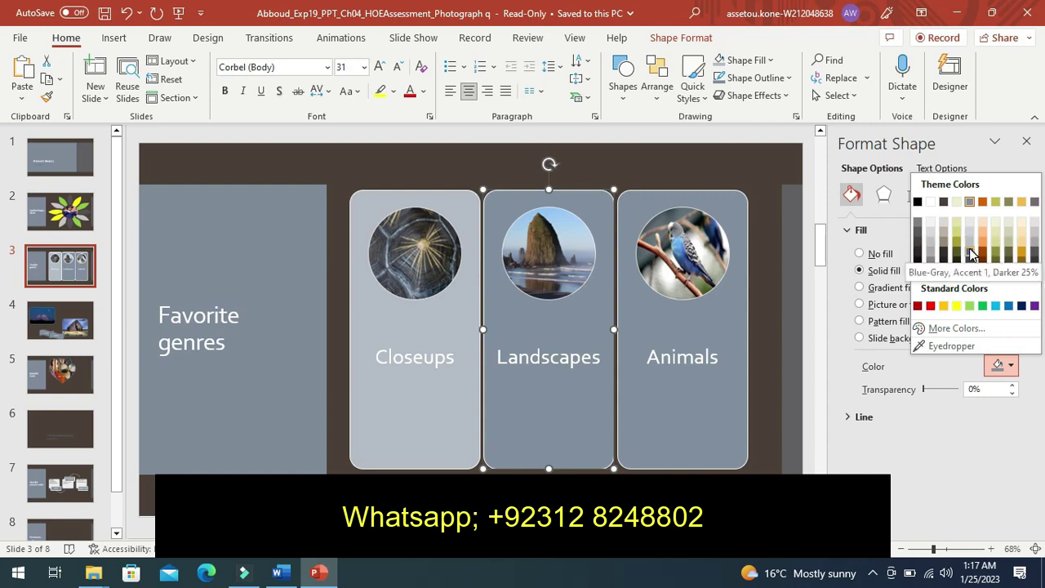
{"action": "left_click", "coordinate": [970, 254]}
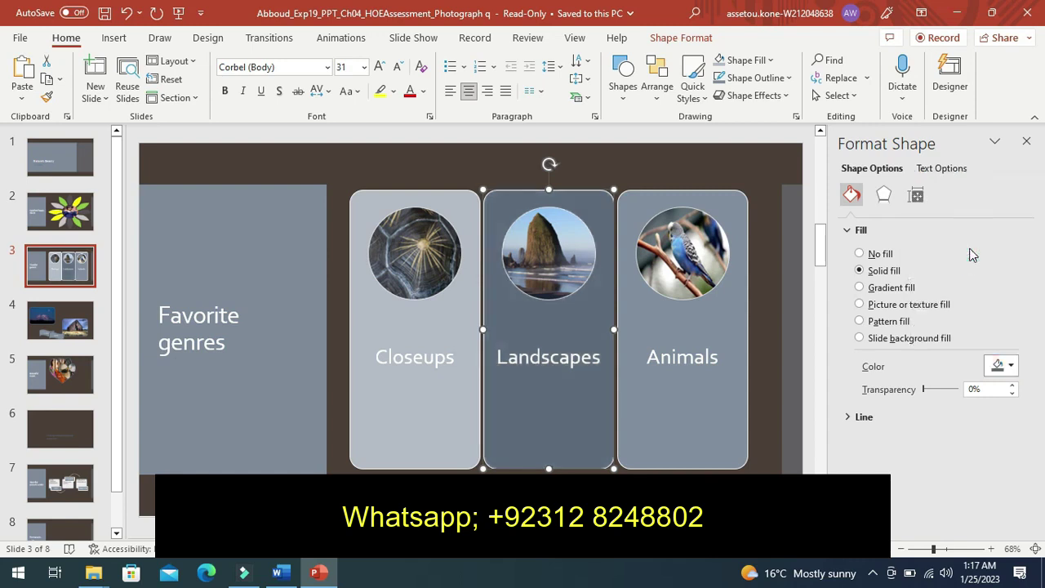
{"action": "left_click", "coordinate": [718, 408]}
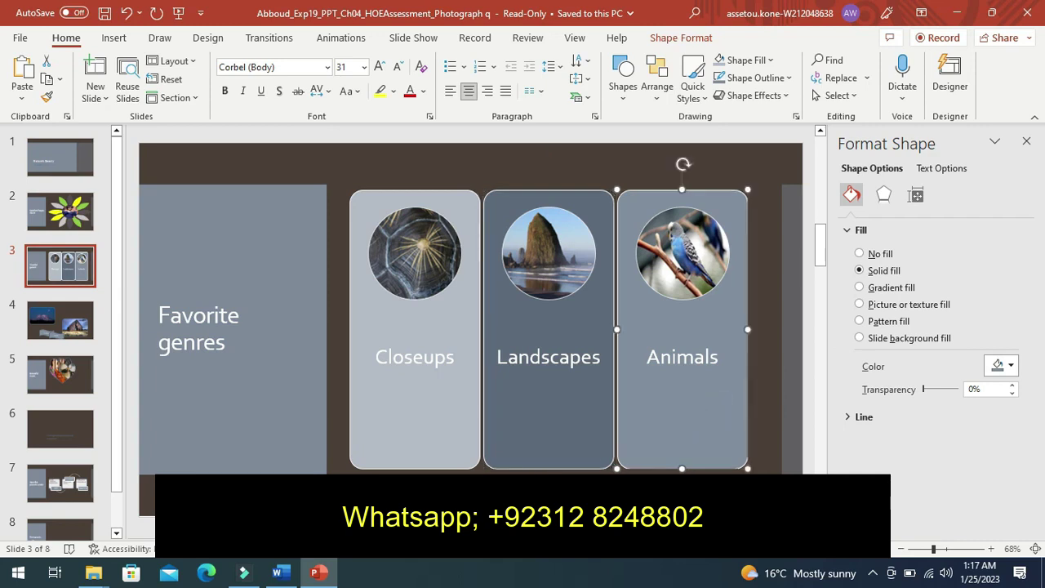
{"action": "left_click", "coordinate": [280, 573]}
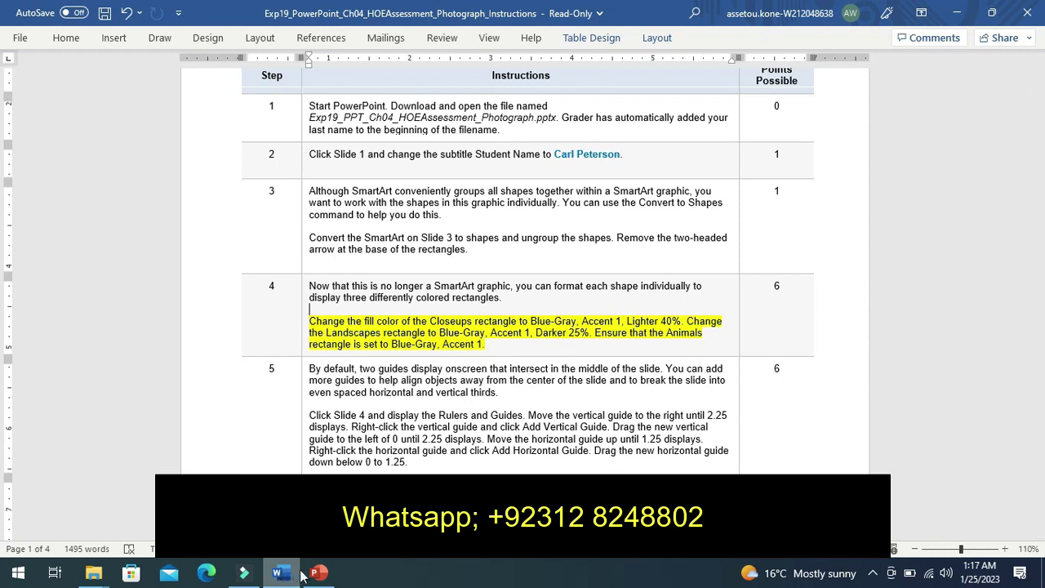
Fill the Animals rectangle with Blue-Gray, Accent 1 and close the Format Shape pane.
{"action": "left_click", "coordinate": [312, 574]}
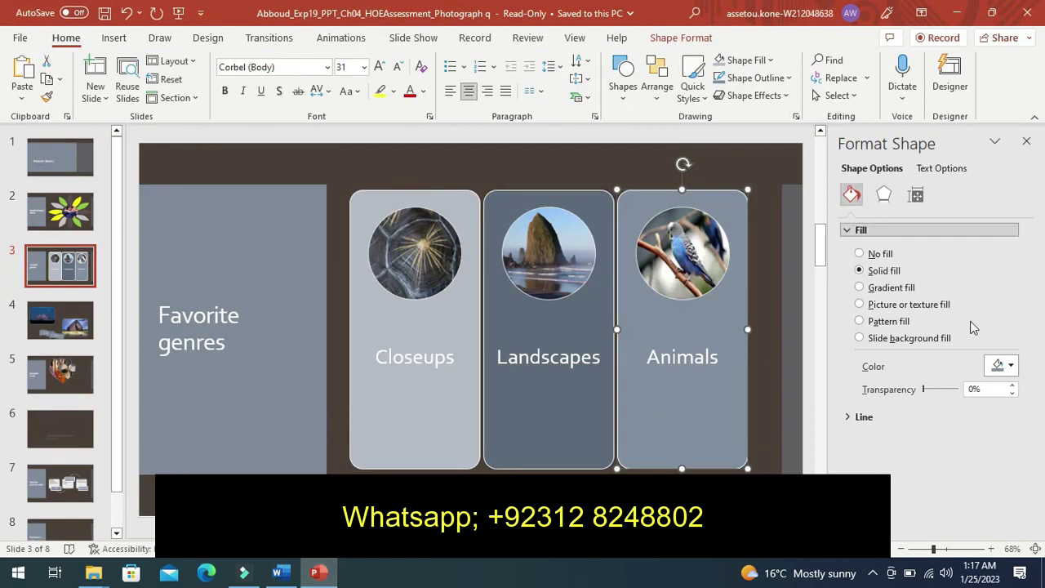
{"action": "left_click", "coordinate": [1012, 368]}
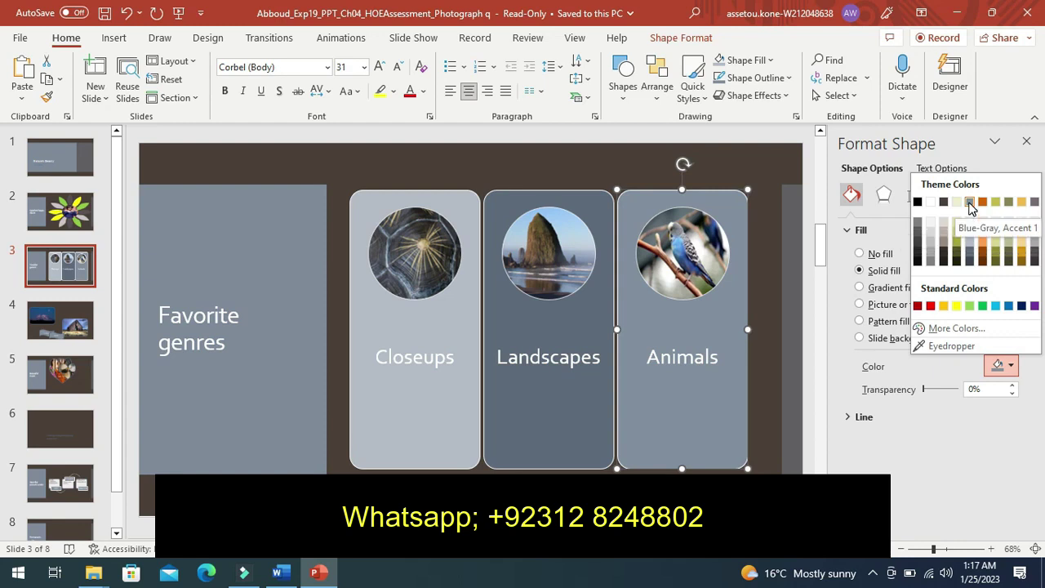
{"action": "left_click", "coordinate": [968, 202]}
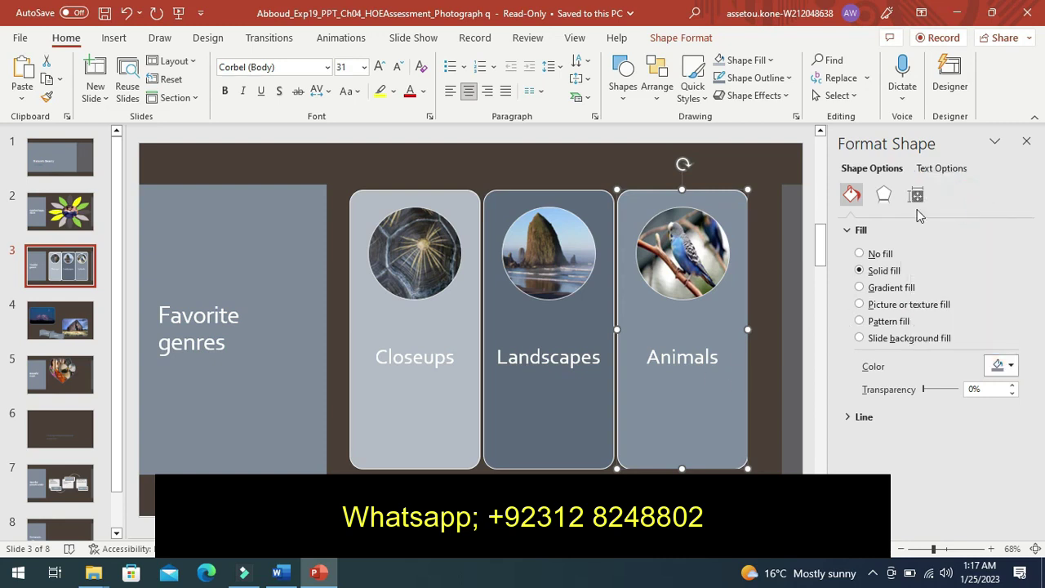
{"action": "left_click", "coordinate": [1025, 142]}
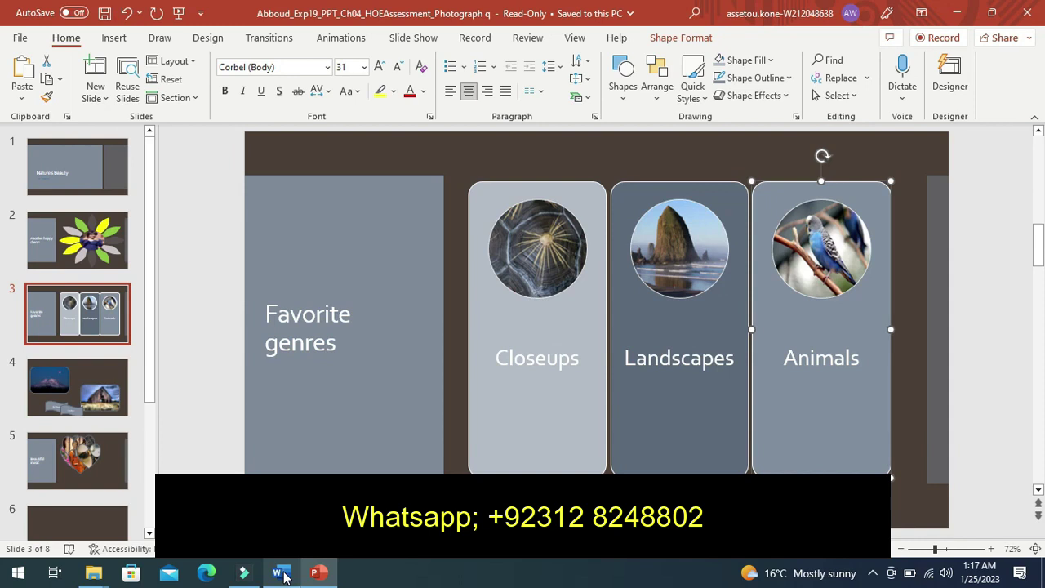
{"action": "left_click", "coordinate": [281, 574]}
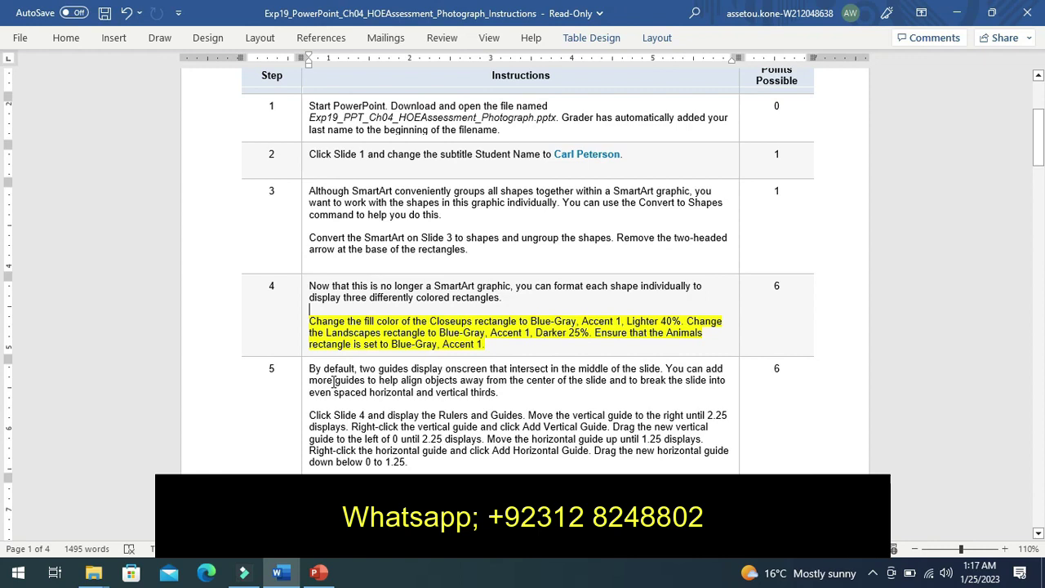
Remove step 4's yellow highlight and scroll down to step 5 in the instructions.
{"action": "key", "text": "ctrl+z"}
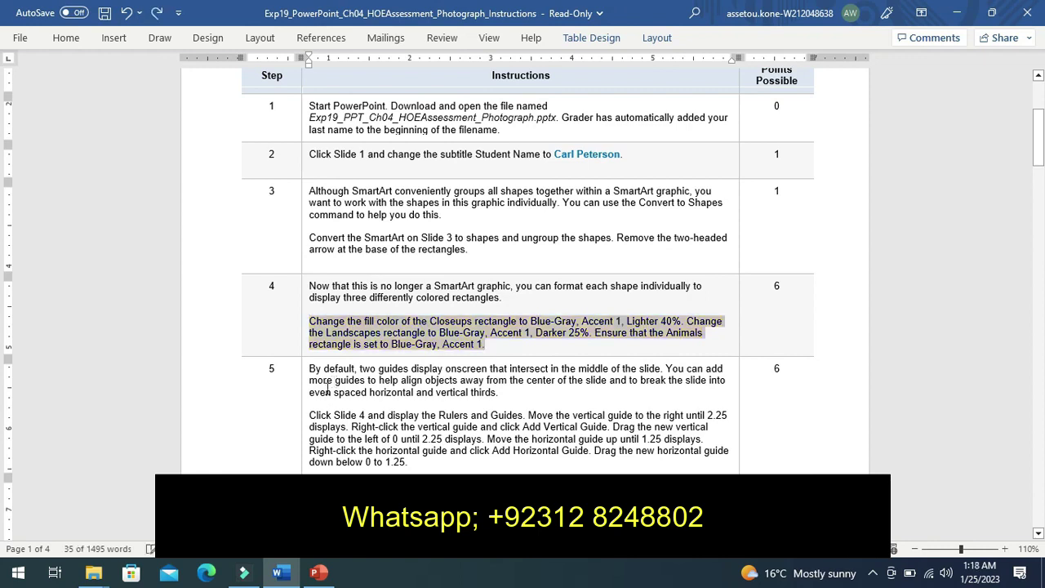
{"action": "left_click", "coordinate": [316, 574]}
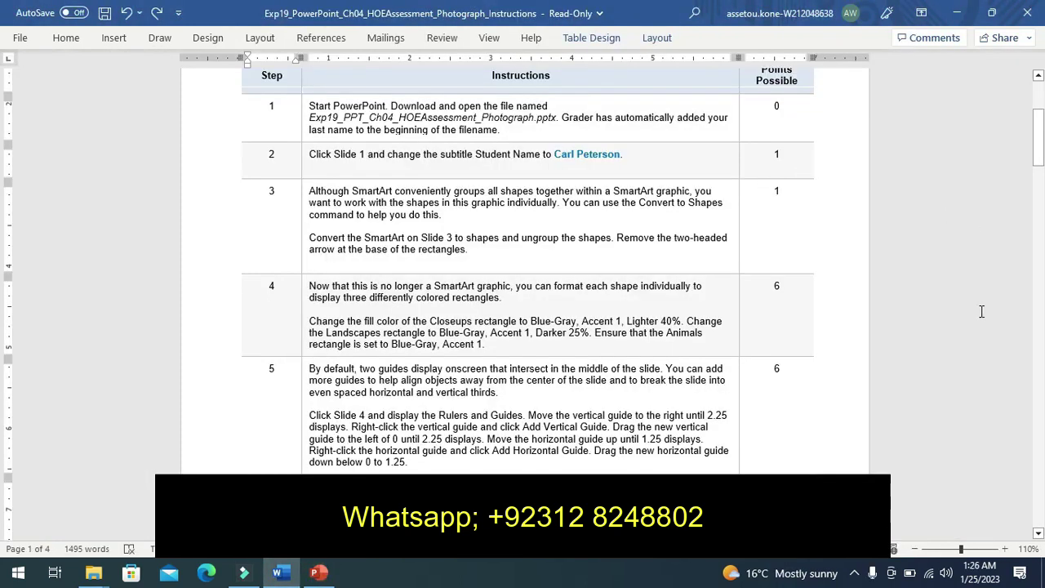
{"action": "left_click", "coordinate": [1039, 535]}
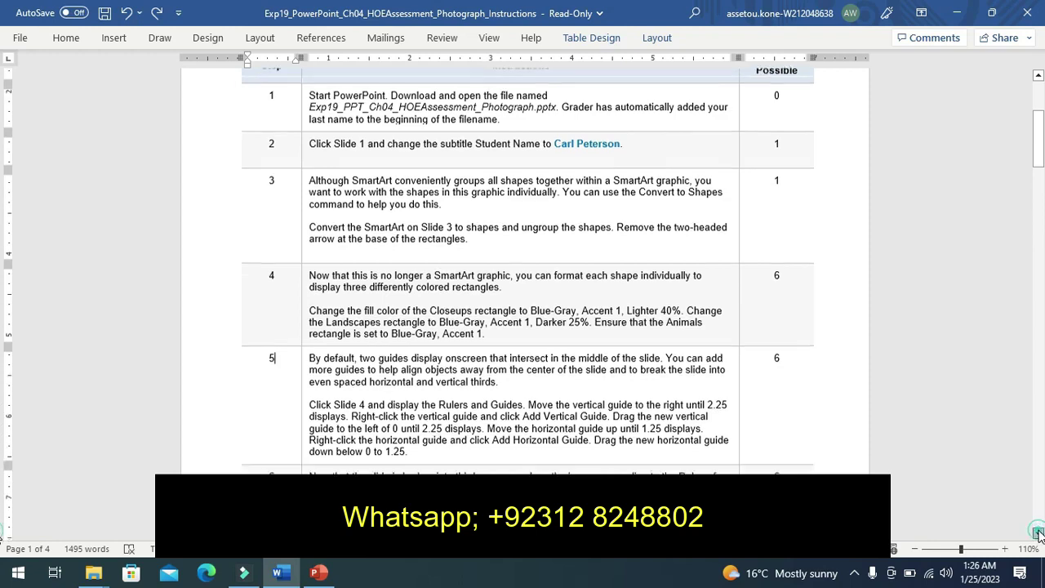
{"action": "left_click", "coordinate": [1038, 535]}
{"action": "left_click", "coordinate": [1038, 534]}
{"action": "left_click", "coordinate": [1038, 535]}
{"action": "left_click", "coordinate": [1038, 535]}
{"action": "left_click", "coordinate": [1038, 534]}
{"action": "left_click", "coordinate": [1039, 534]}
{"action": "left_click", "coordinate": [1038, 535]}
{"action": "left_click", "coordinate": [1038, 534]}
{"action": "left_click", "coordinate": [1038, 535]}
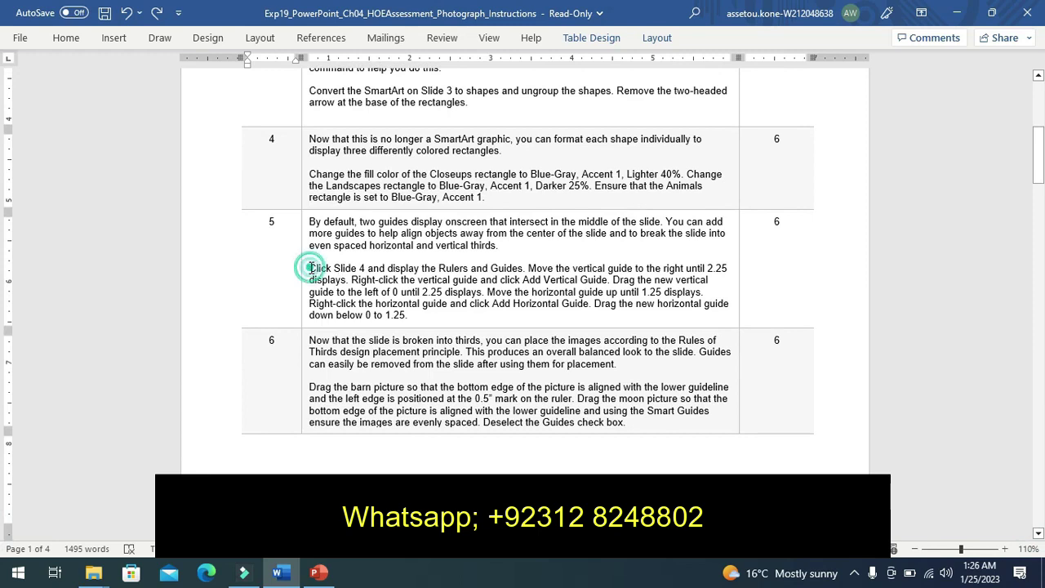
Highlight step 5's Rulers and Guides paragraph in yellow.
{"action": "left_click_drag", "start_coordinate": [310, 267], "coordinate": [421, 314]}
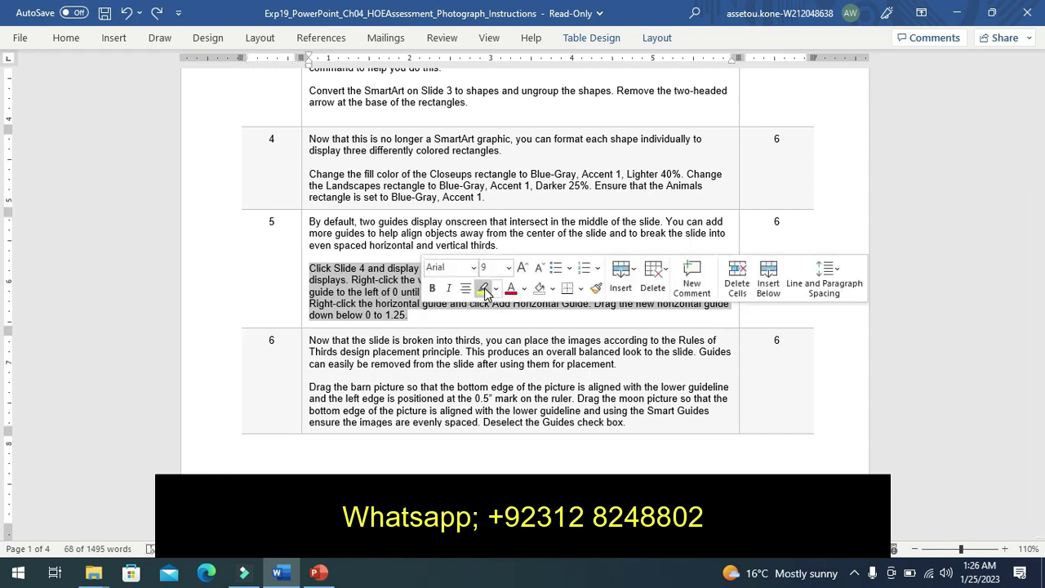
{"action": "left_click", "coordinate": [482, 288]}
{"action": "left_click", "coordinate": [463, 320]}
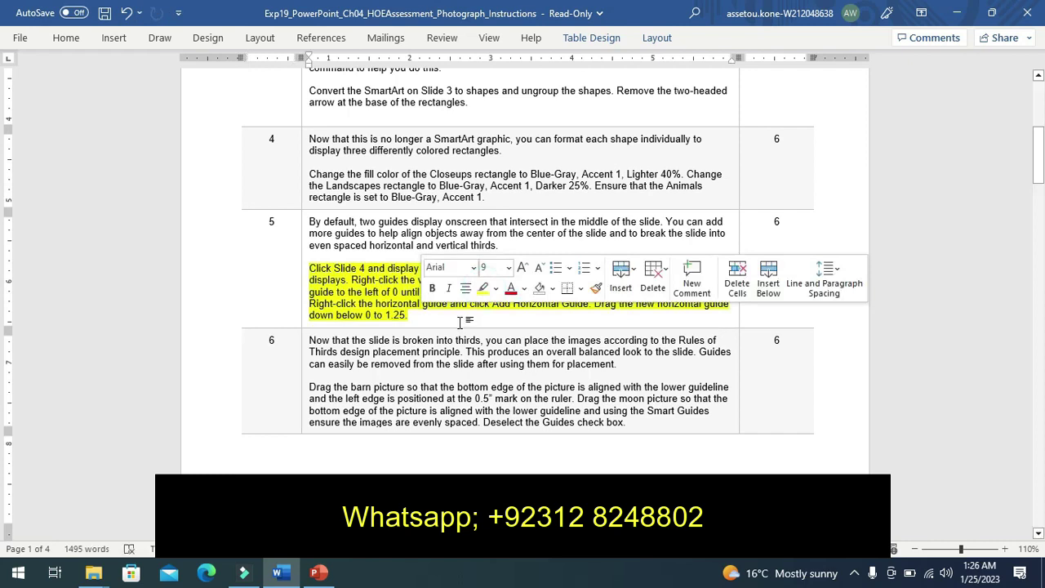
{"action": "left_click", "coordinate": [457, 318]}
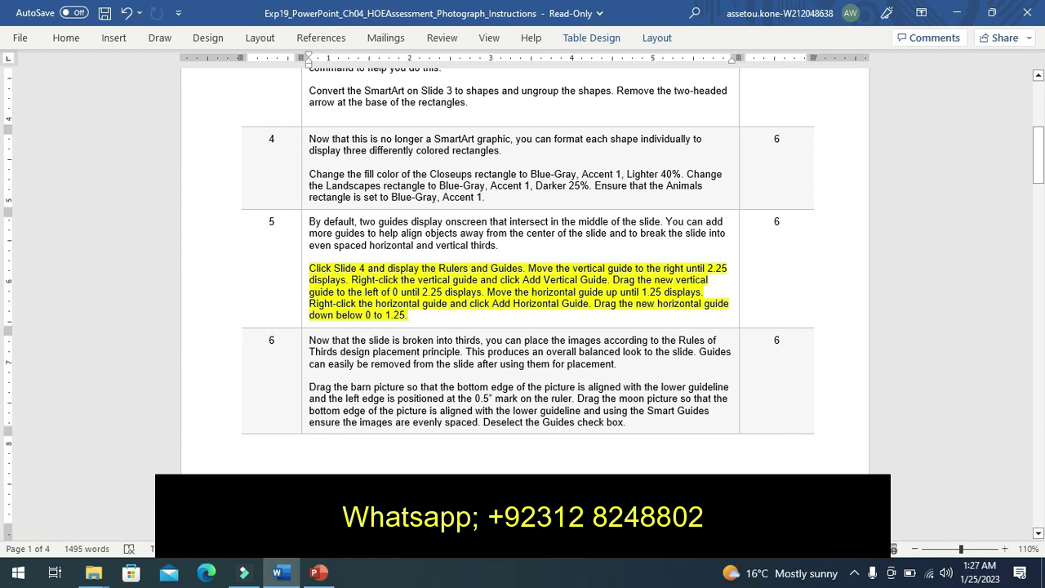
On slide 4, turn on Guides and Ruler from the View tab.
{"action": "left_click", "coordinate": [318, 574]}
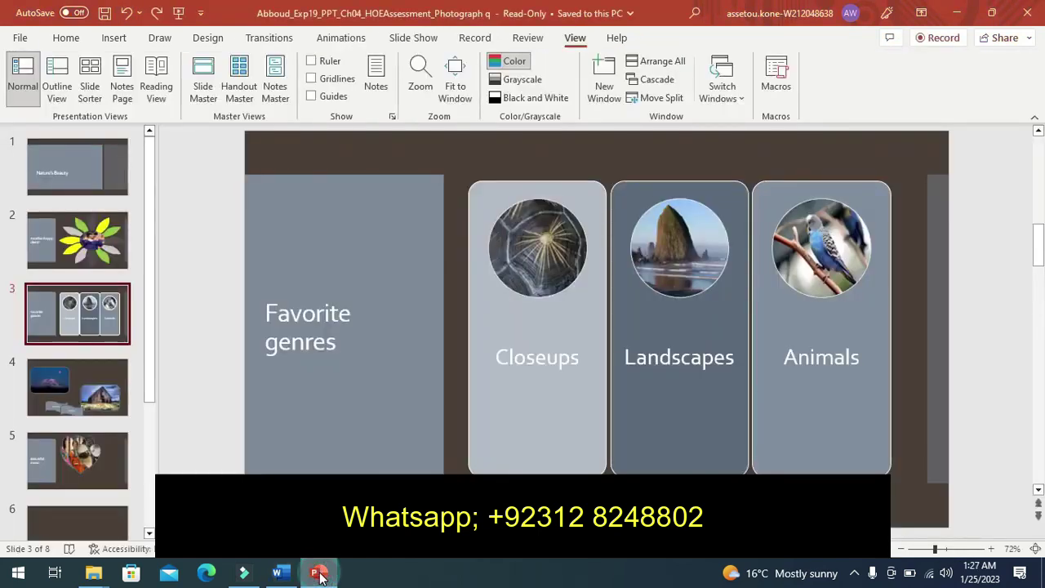
{"action": "left_click", "coordinate": [70, 392]}
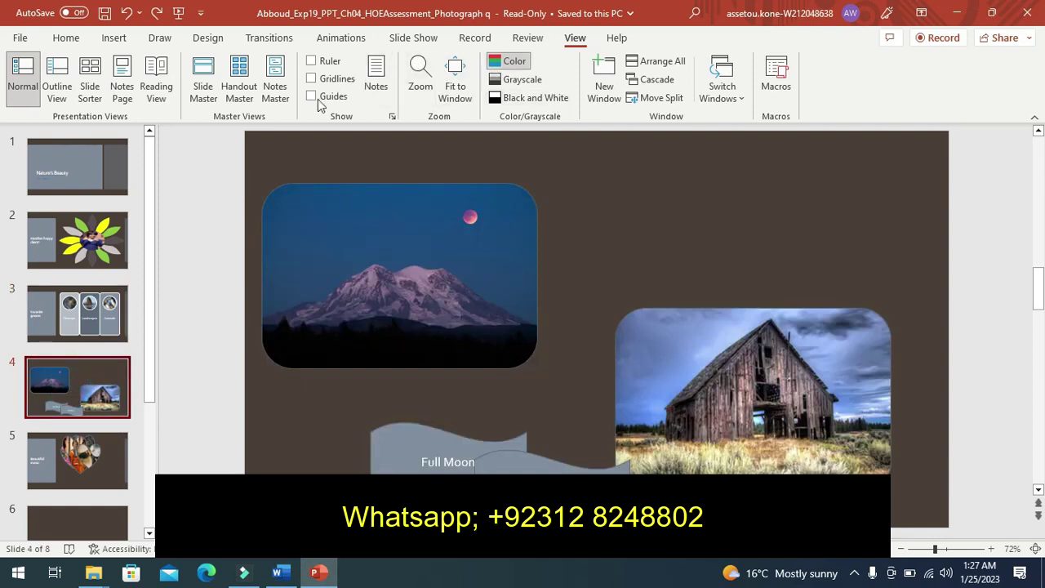
{"action": "left_click", "coordinate": [311, 97]}
{"action": "left_click", "coordinate": [311, 62]}
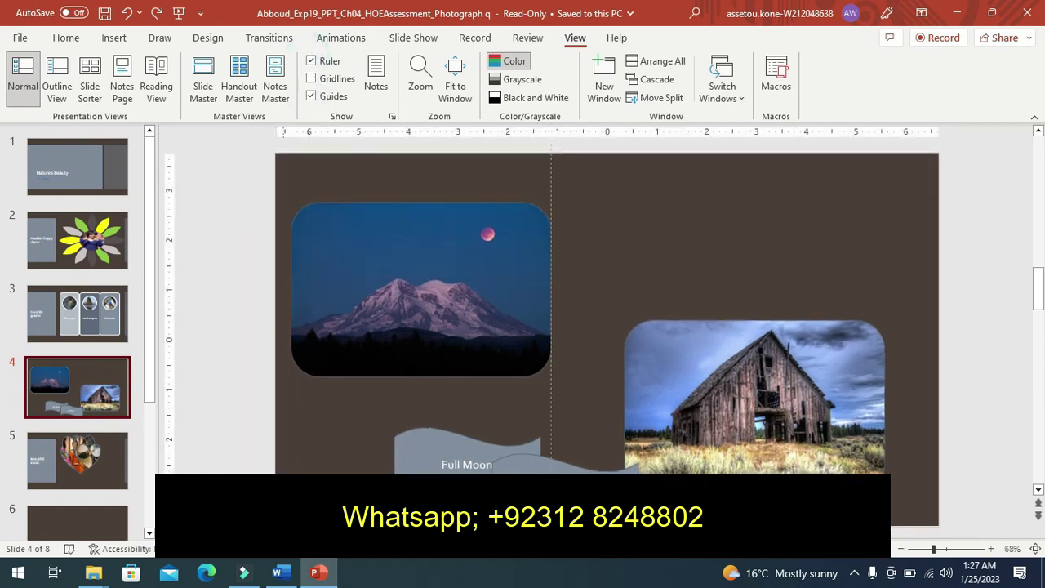
{"action": "left_click", "coordinate": [280, 575]}
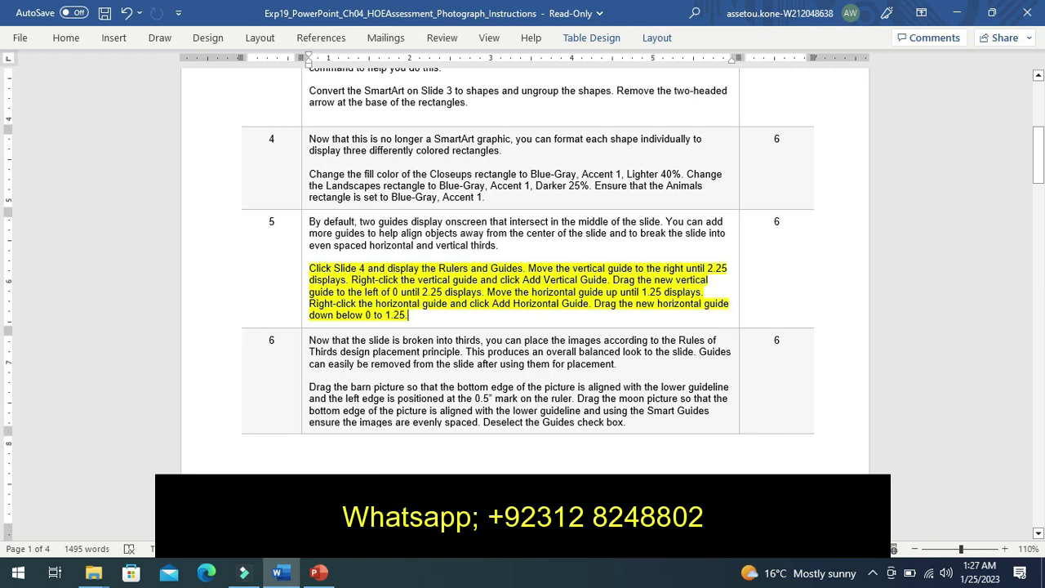
Slide the vertical guide to about 2.21 right of centre and shift the mountain photo back left.
{"action": "left_click", "coordinate": [318, 574]}
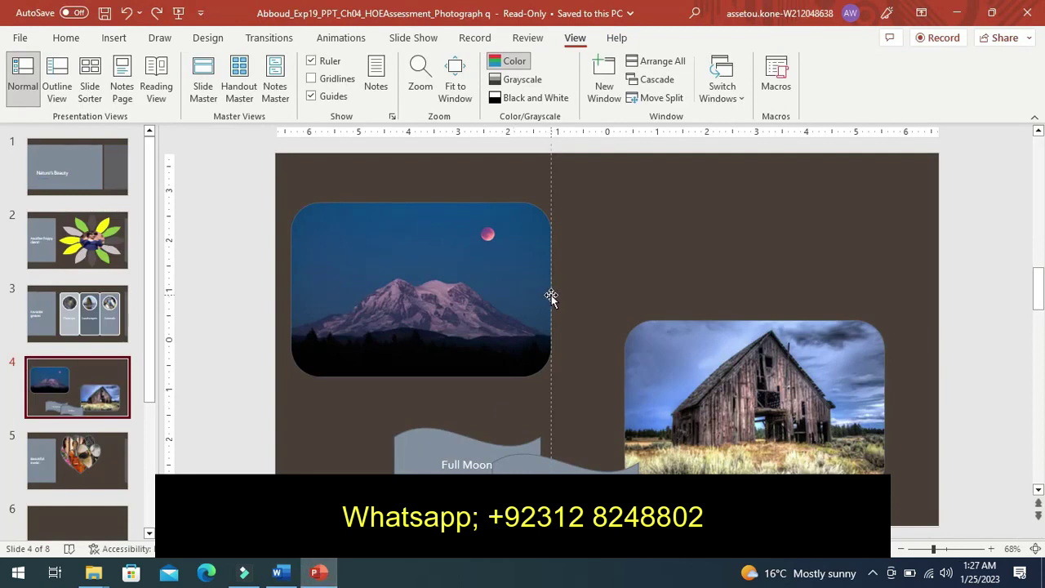
{"action": "left_click", "coordinate": [551, 294]}
{"action": "left_click_drag", "start_coordinate": [551, 295], "coordinate": [561, 287]}
{"action": "left_click_drag", "start_coordinate": [551, 168], "coordinate": [634, 176]}
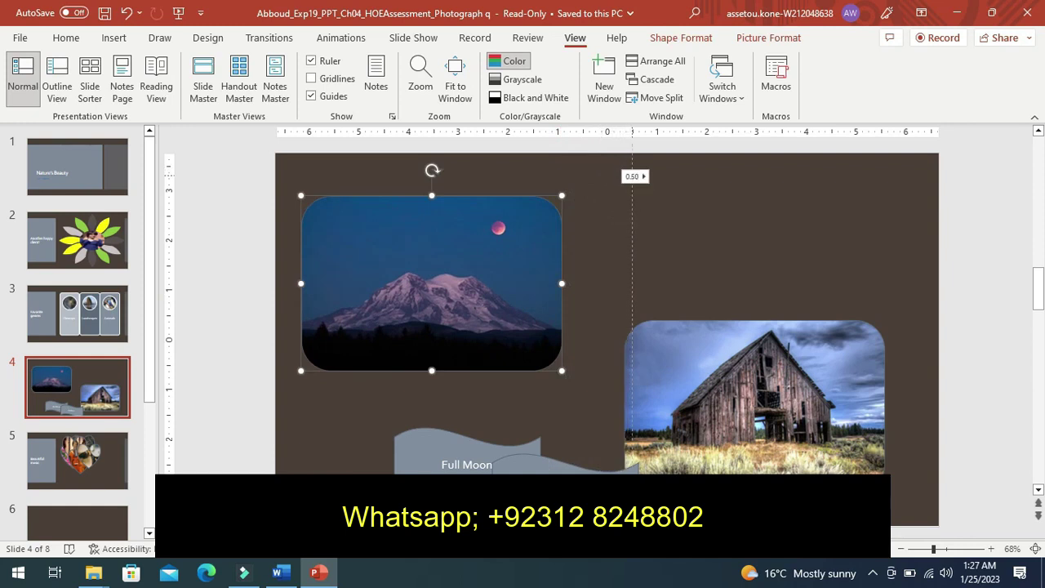
{"action": "left_click_drag", "start_coordinate": [634, 176], "coordinate": [679, 188]}
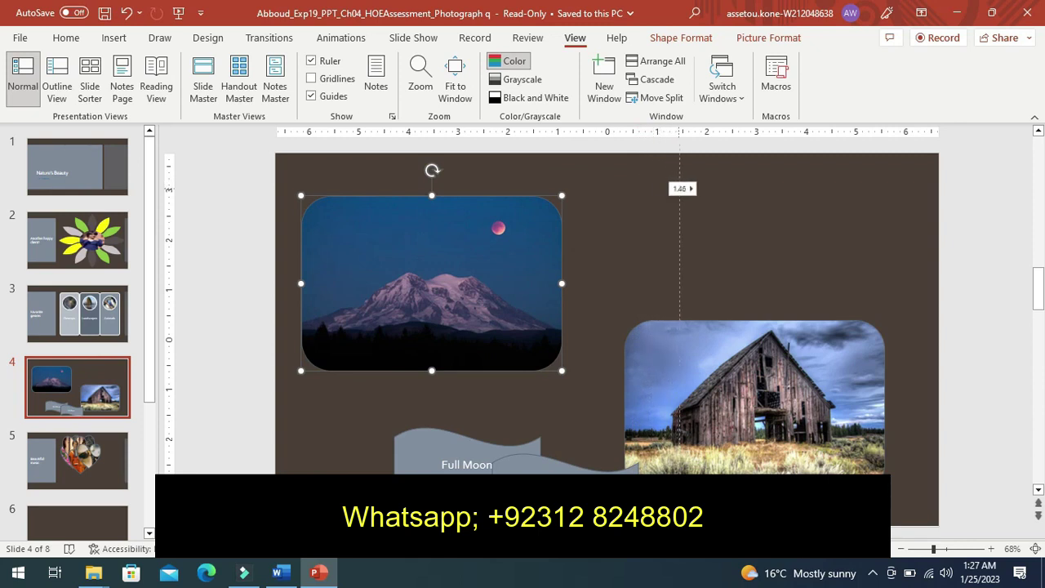
{"action": "left_click_drag", "start_coordinate": [679, 188], "coordinate": [723, 192]}
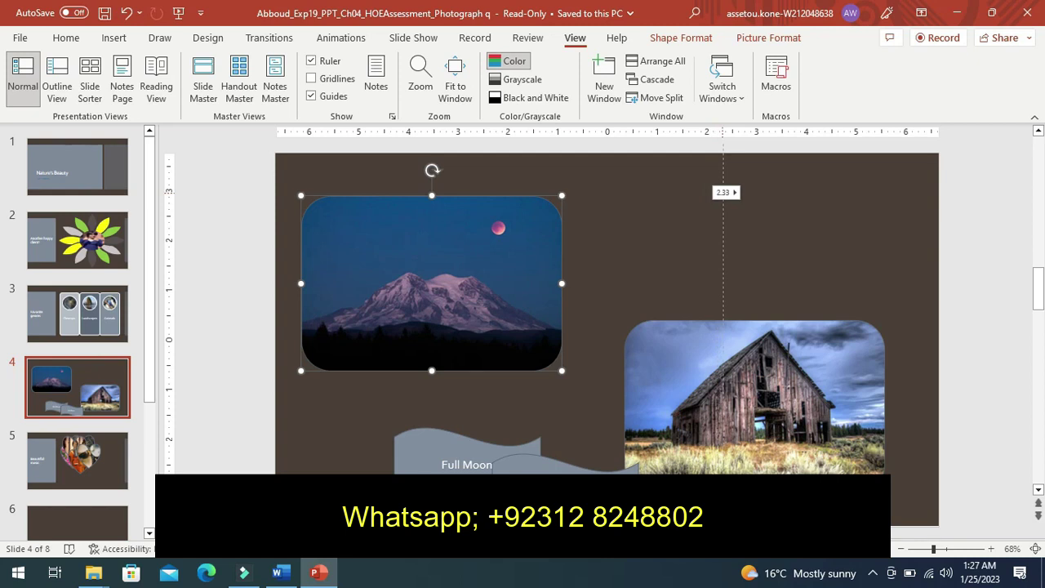
{"action": "left_click_drag", "start_coordinate": [724, 192], "coordinate": [714, 194]}
{"action": "left_click_drag", "start_coordinate": [715, 194], "coordinate": [718, 194]}
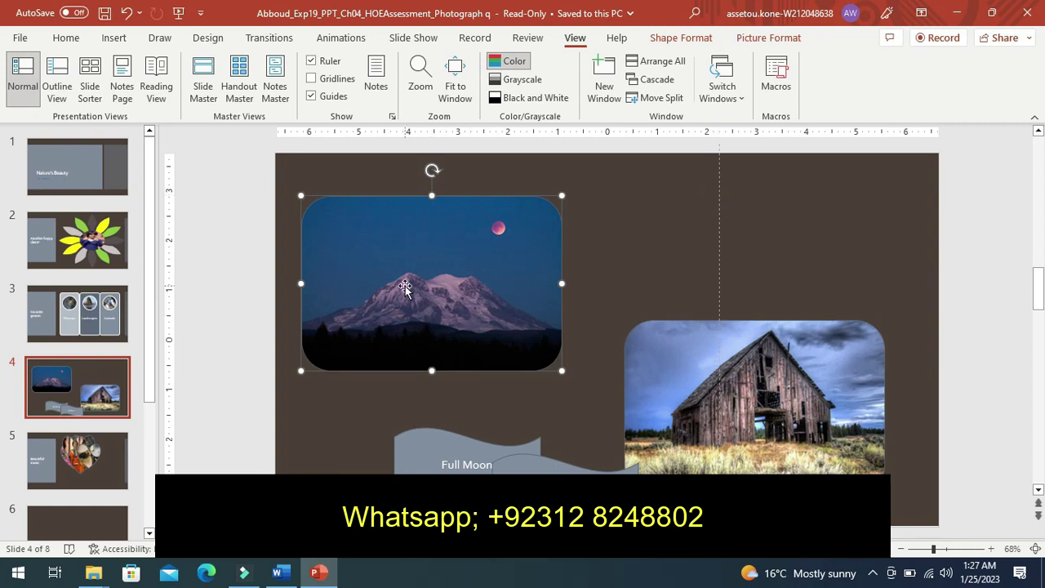
{"action": "left_click_drag", "start_coordinate": [405, 288], "coordinate": [380, 287]}
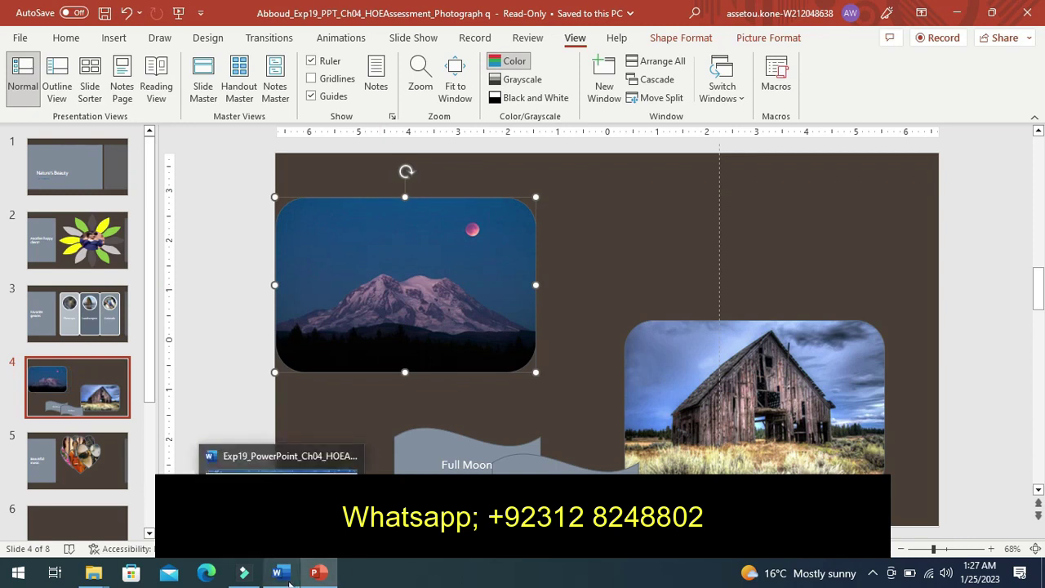
Review the Word instructions, then bring slide 4 of the PowerPoint presentation back up.
{"action": "left_click", "coordinate": [289, 581]}
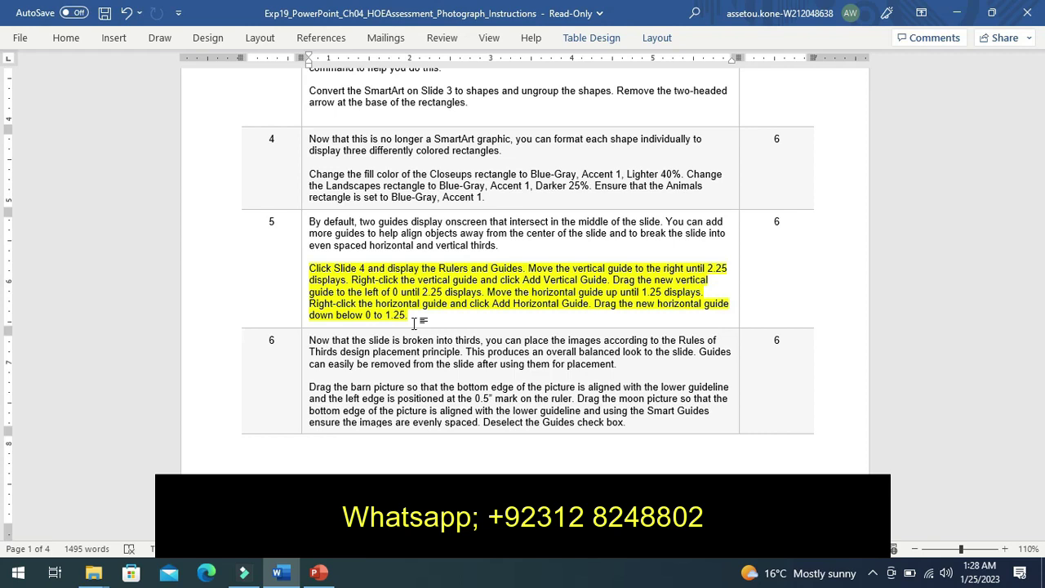
{"action": "left_click", "coordinate": [318, 576]}
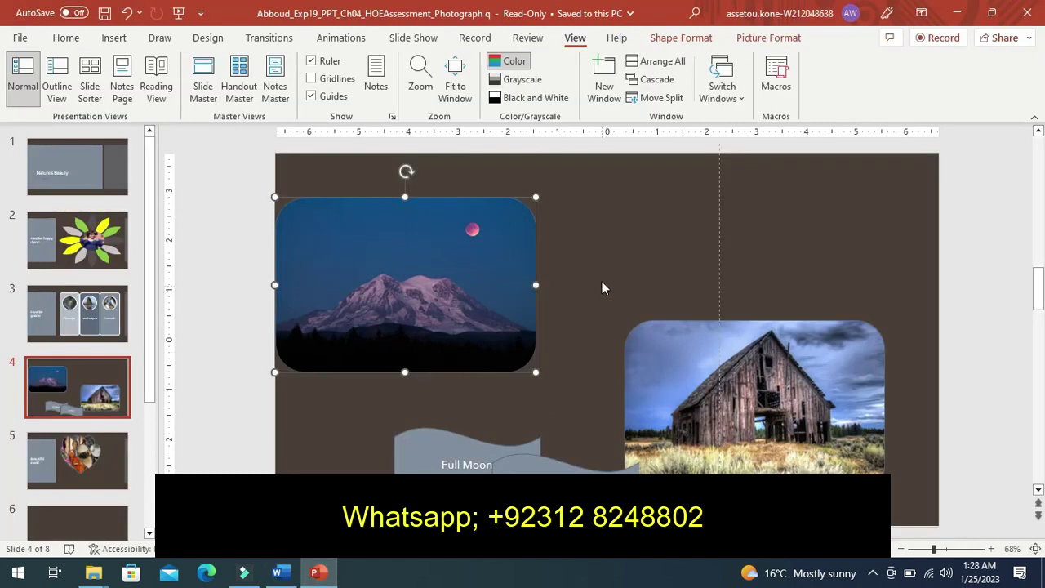
Add a second vertical guide at the centre of slide 4 via Grid and Guides, then bring up Word.
{"action": "left_click", "coordinate": [601, 272]}
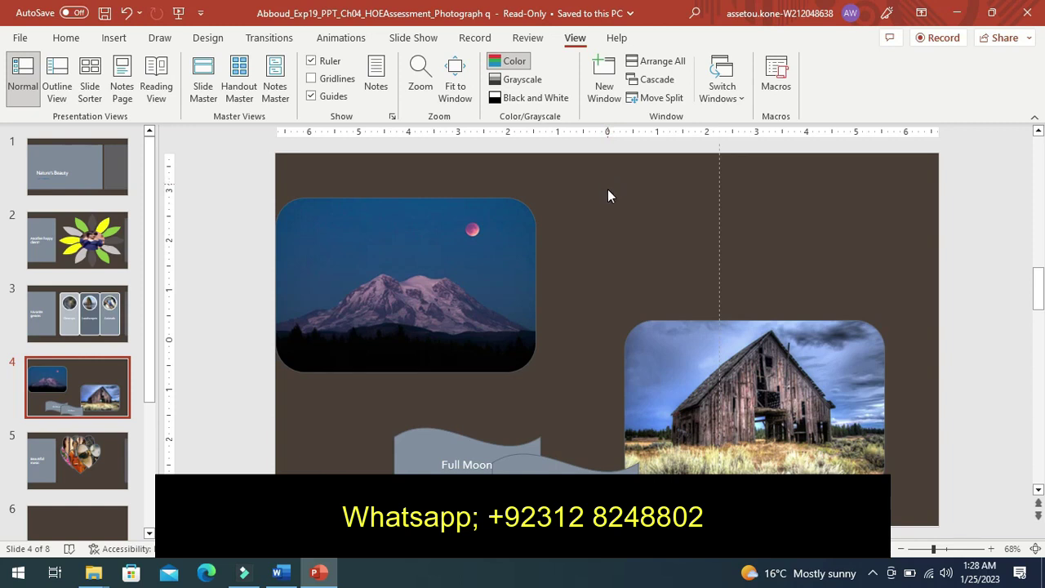
{"action": "right_click", "coordinate": [606, 249]}
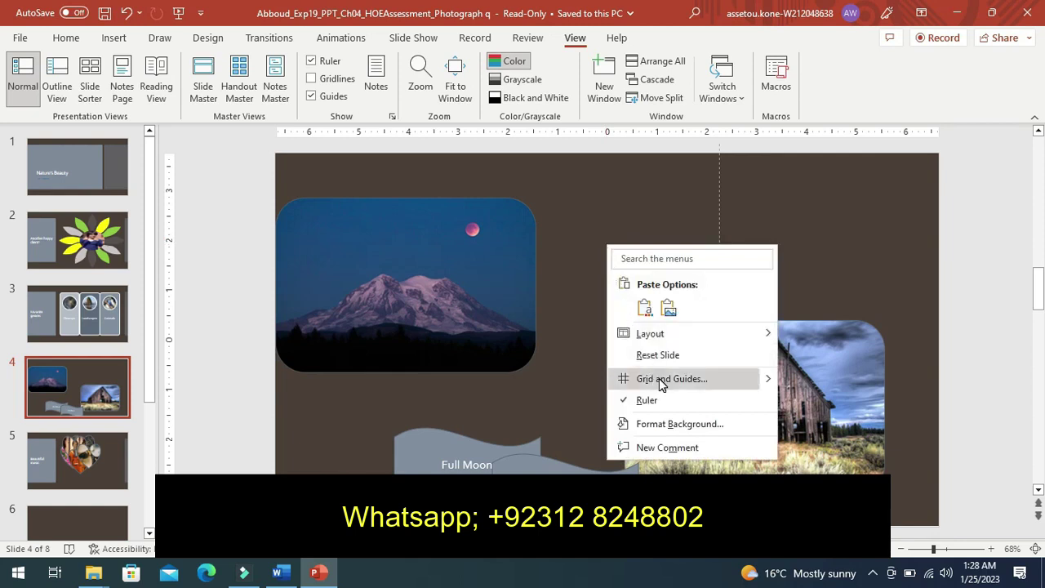
{"action": "left_click", "coordinate": [773, 380]}
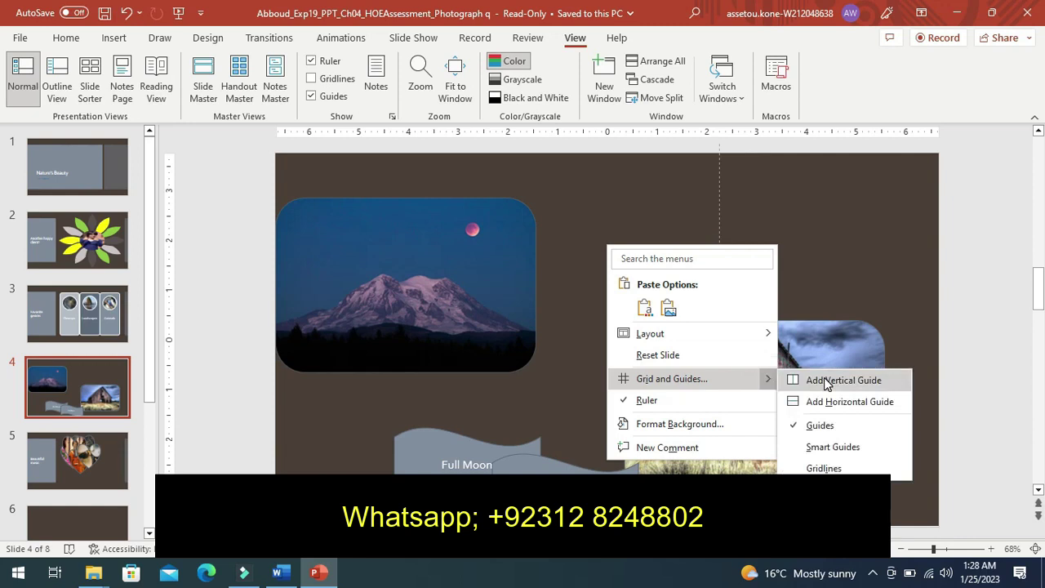
{"action": "left_click", "coordinate": [824, 380]}
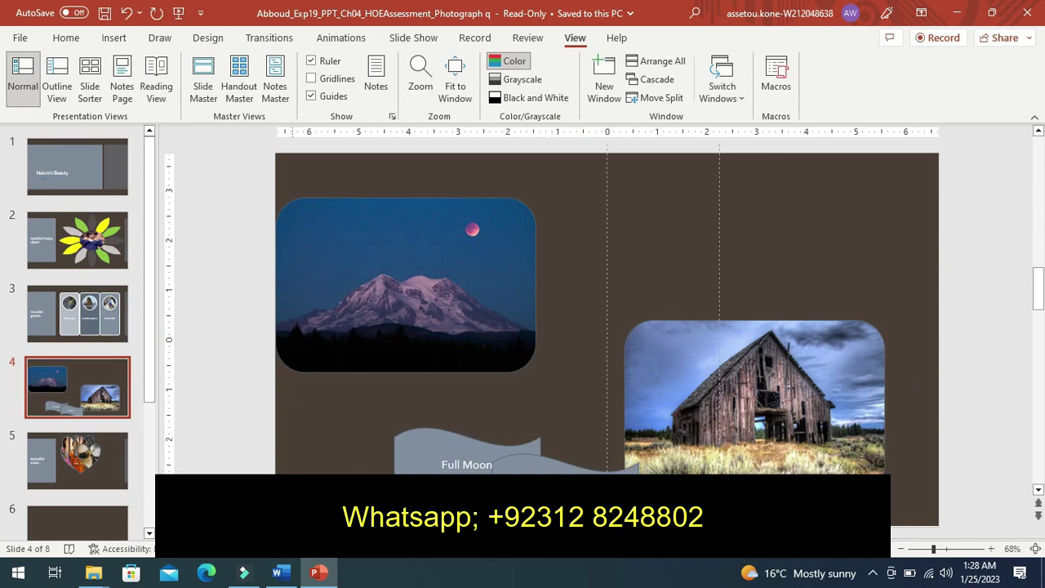
{"action": "left_click", "coordinate": [280, 573]}
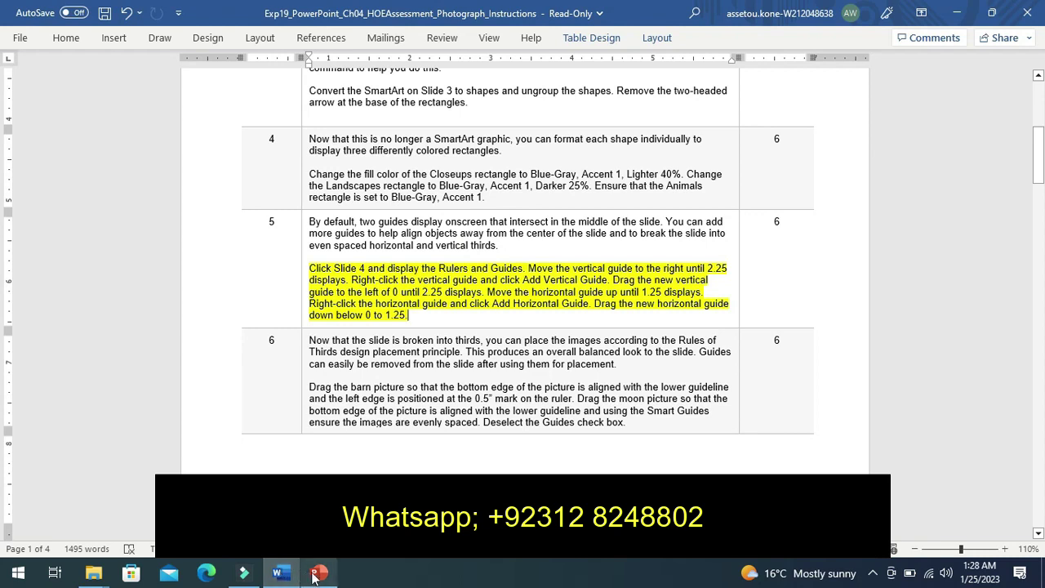
Drag the new vertical guide to about 2.25 left of centre, checking the Word instructions.
{"action": "left_click", "coordinate": [316, 574]}
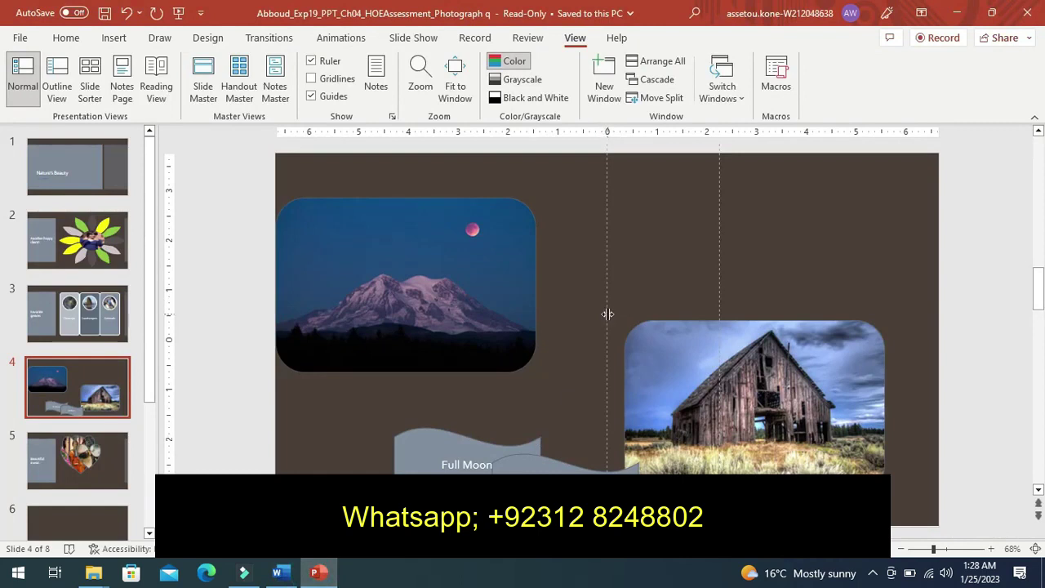
{"action": "left_click_drag", "start_coordinate": [607, 313], "coordinate": [495, 309]}
{"action": "left_click", "coordinate": [278, 573]}
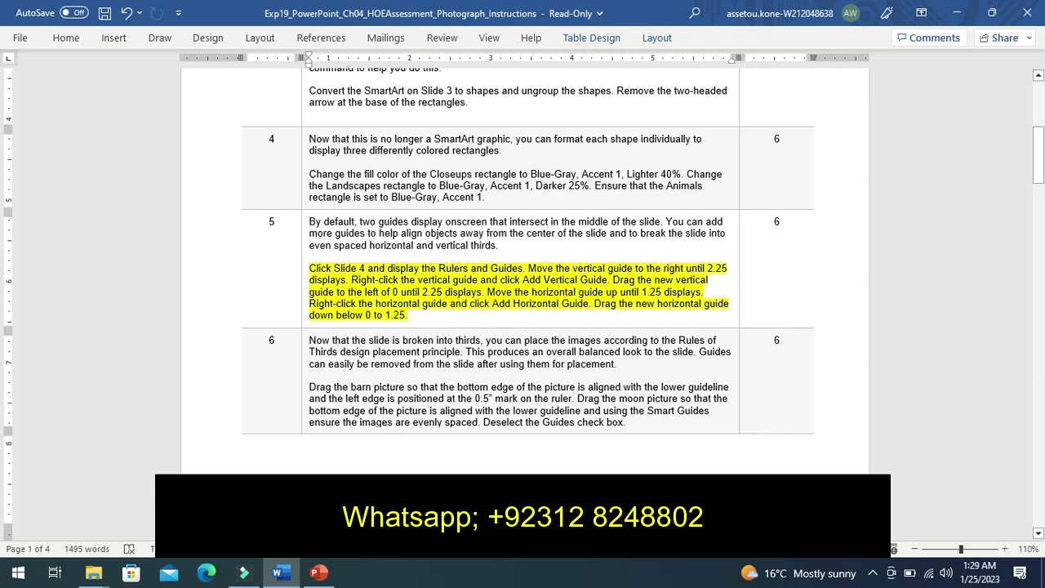
{"action": "left_click", "coordinate": [318, 572]}
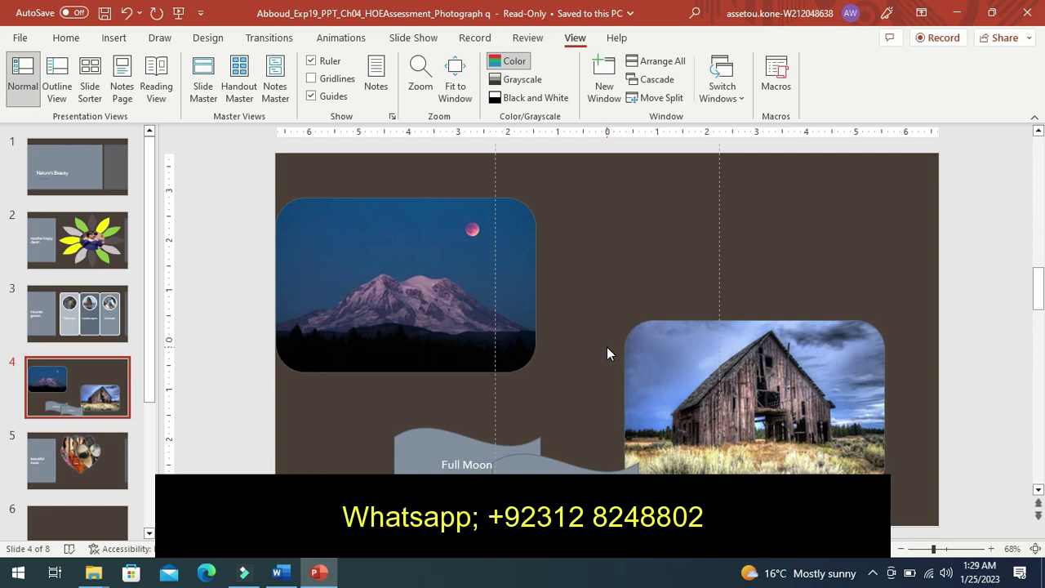
Add a horizontal guide to slide 4 and drag it up to 1.25 above centre.
{"action": "right_click", "coordinate": [606, 352]}
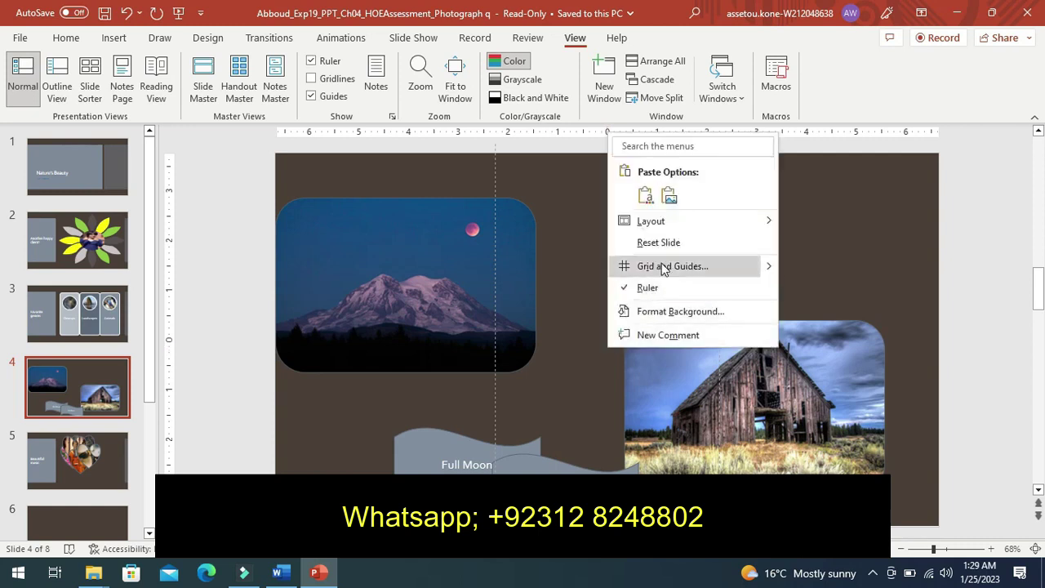
{"action": "left_click", "coordinate": [768, 269]}
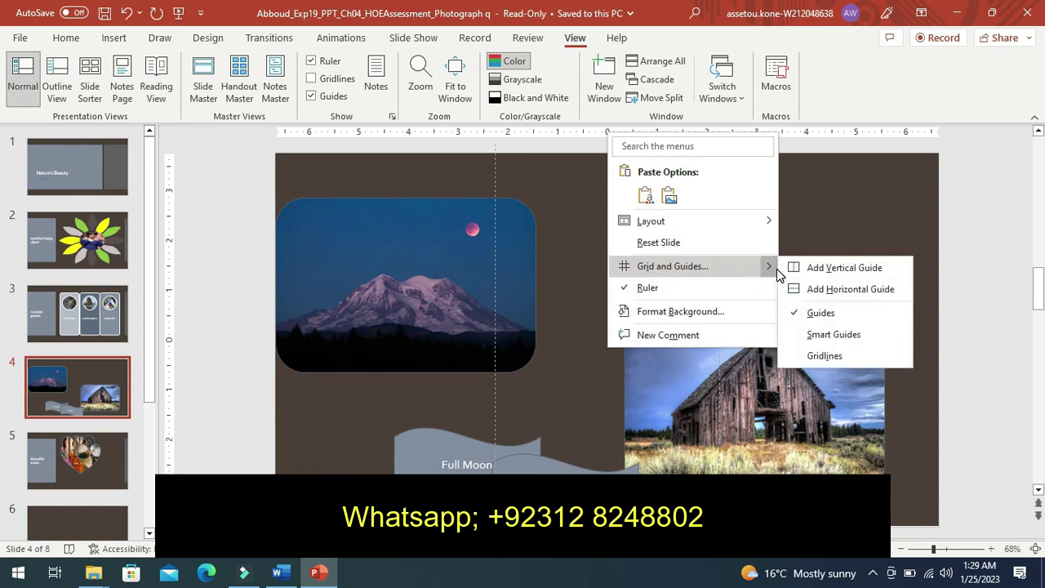
{"action": "left_click", "coordinate": [834, 292]}
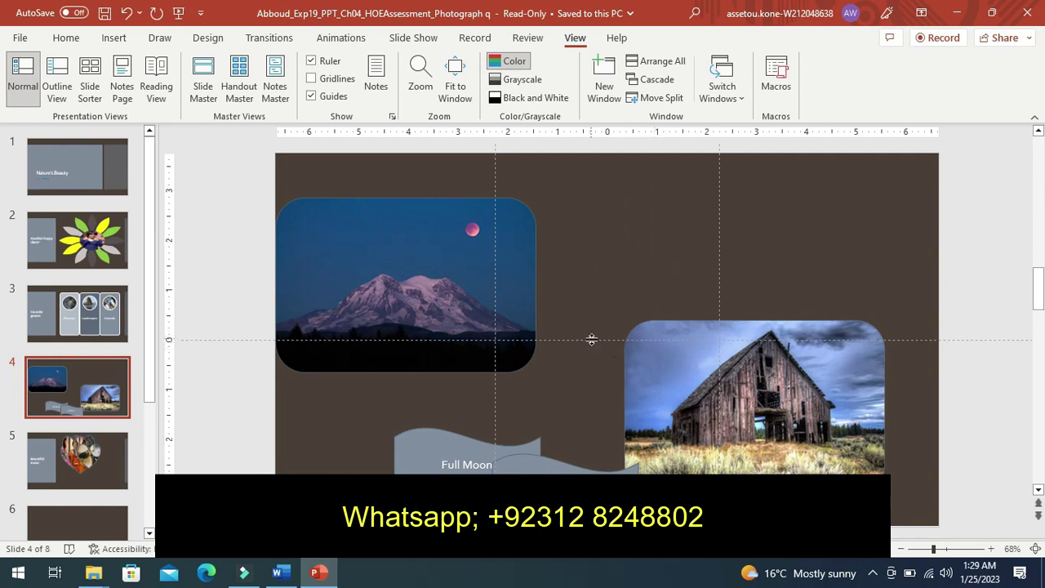
{"action": "left_click_drag", "start_coordinate": [593, 340], "coordinate": [582, 278]}
After checking Word, add another horizontal guide and drag it down to about 1.25 below centre.
{"action": "left_click", "coordinate": [280, 572]}
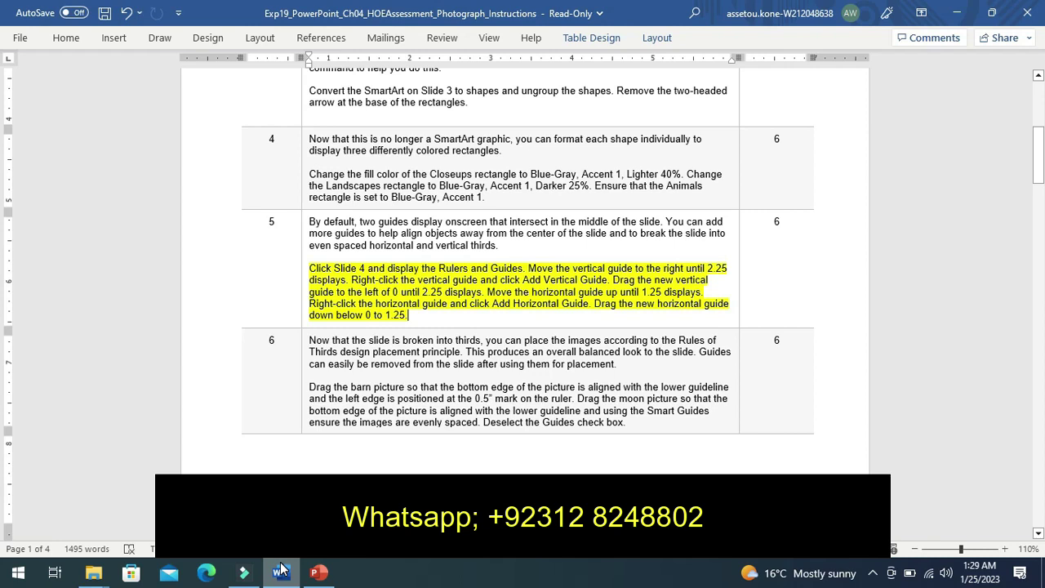
{"action": "left_click", "coordinate": [318, 574]}
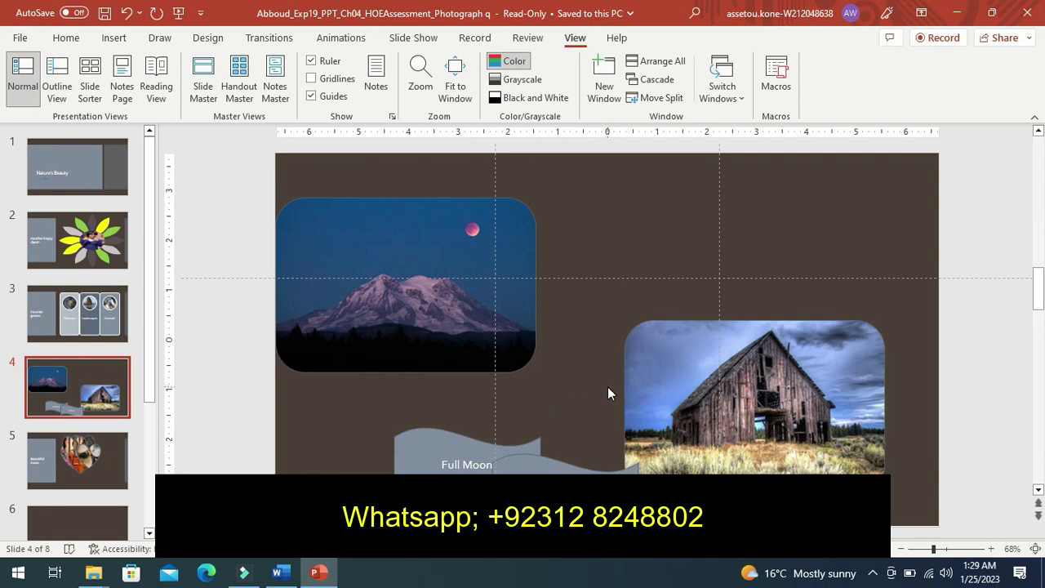
{"action": "right_click", "coordinate": [607, 392]}
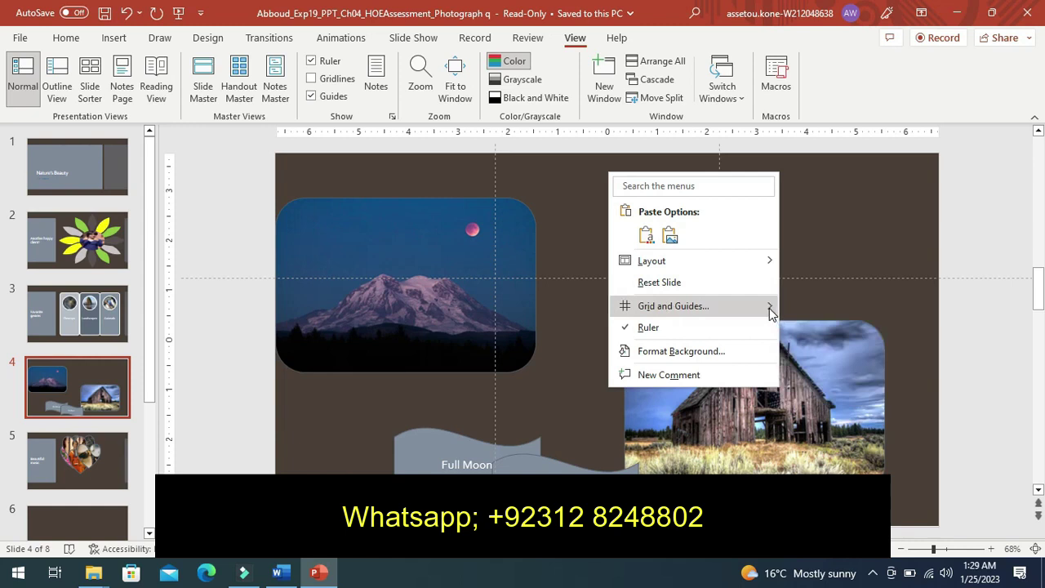
{"action": "mouse_move", "coordinate": [769, 308]}
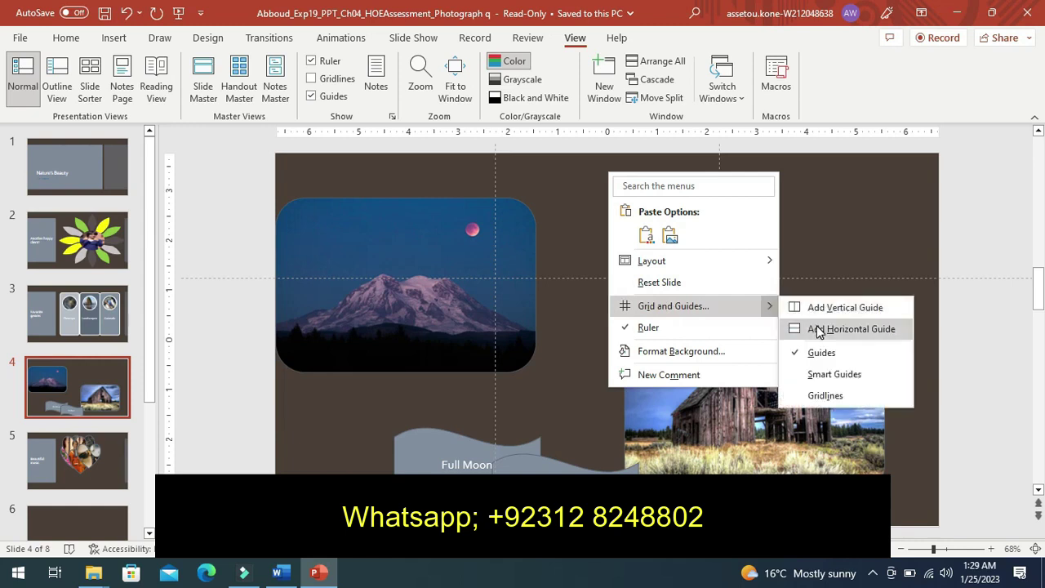
{"action": "left_click", "coordinate": [816, 329]}
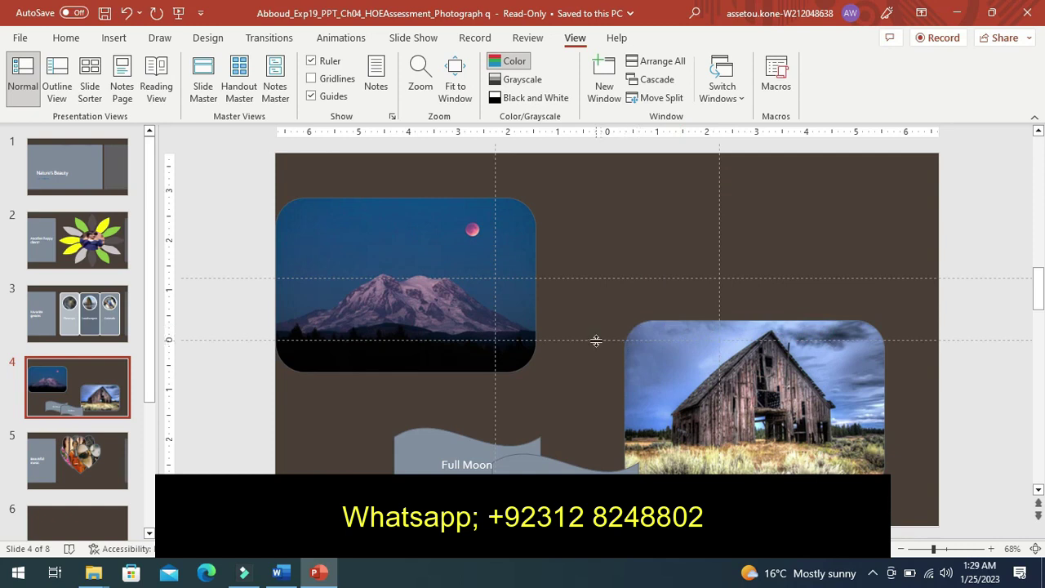
{"action": "left_click_drag", "start_coordinate": [595, 341], "coordinate": [602, 366]}
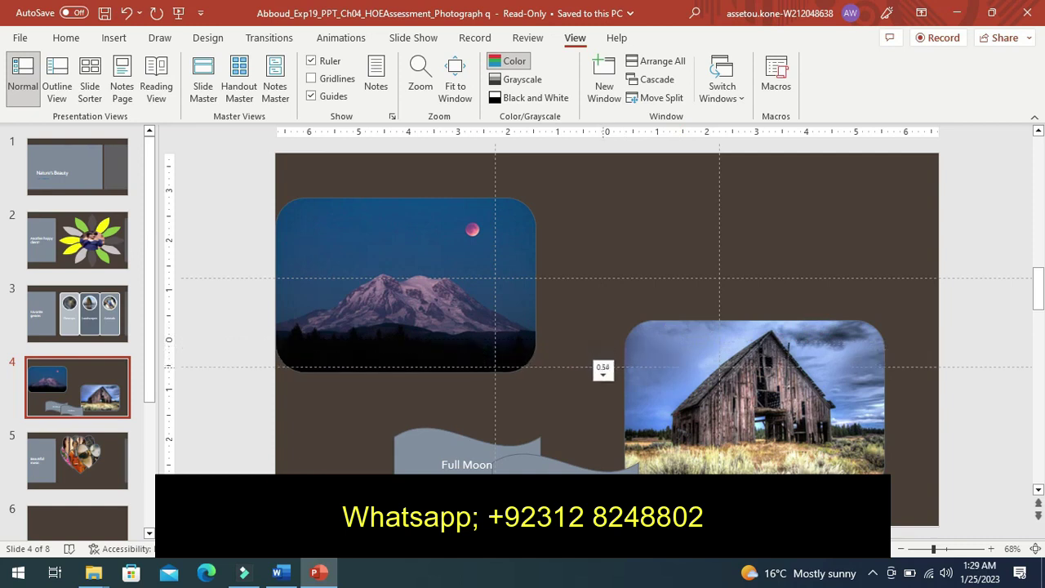
{"action": "left_click_drag", "start_coordinate": [602, 366], "coordinate": [605, 390]}
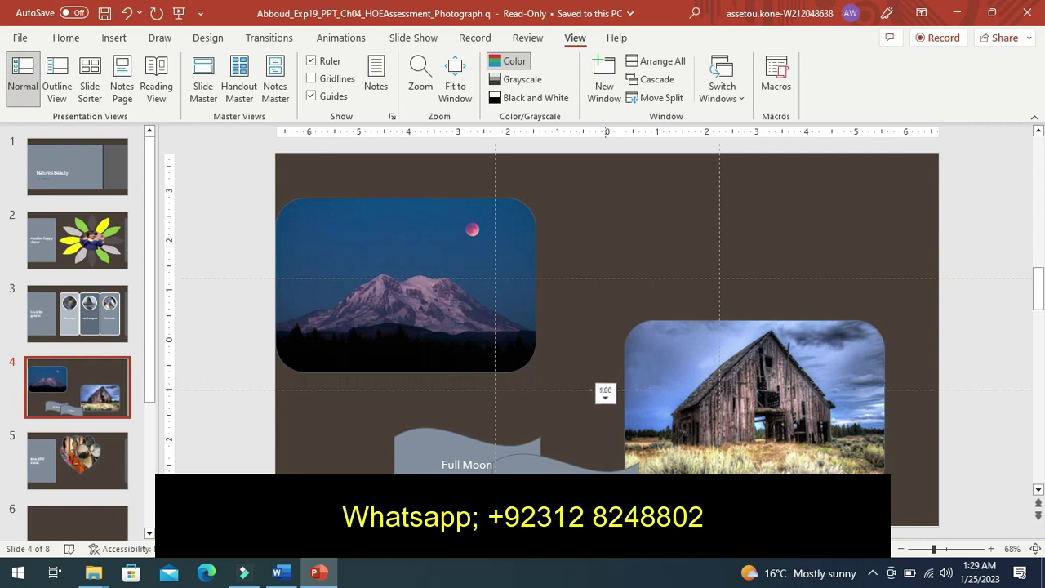
{"action": "left_click_drag", "start_coordinate": [604, 390], "coordinate": [607, 401]}
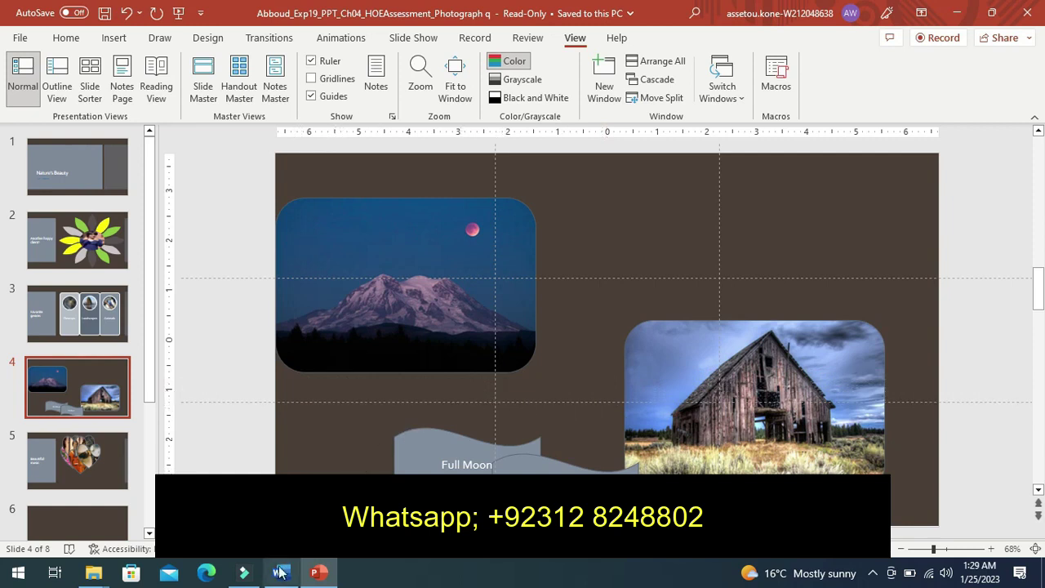
In Word, undo the yellow highlight on the step 5 paragraph with Ctrl+Z.
{"action": "left_click", "coordinate": [280, 572]}
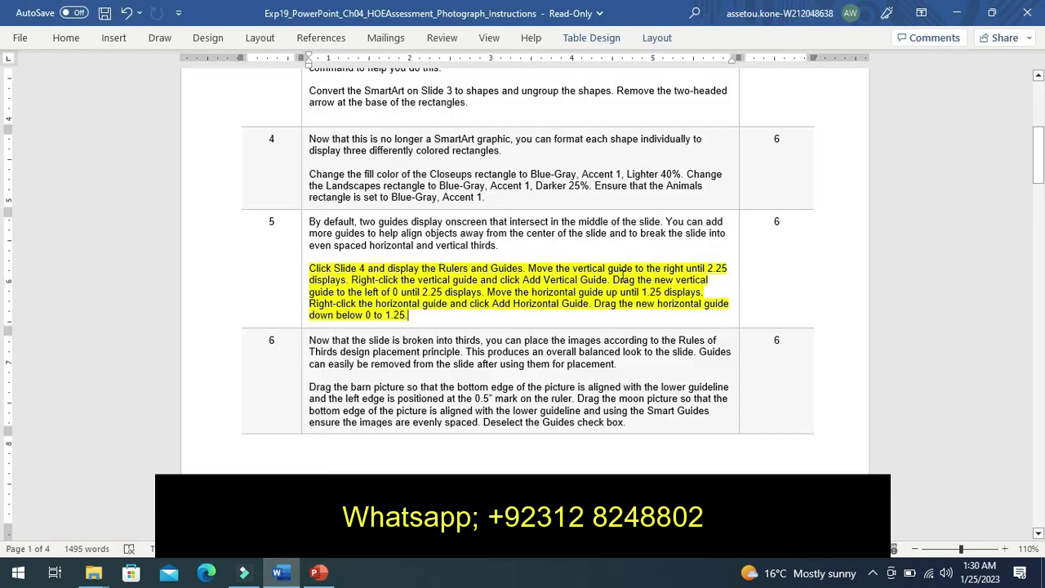
{"action": "left_click", "coordinate": [410, 316]}
{"action": "key", "text": "ctrl+z"}
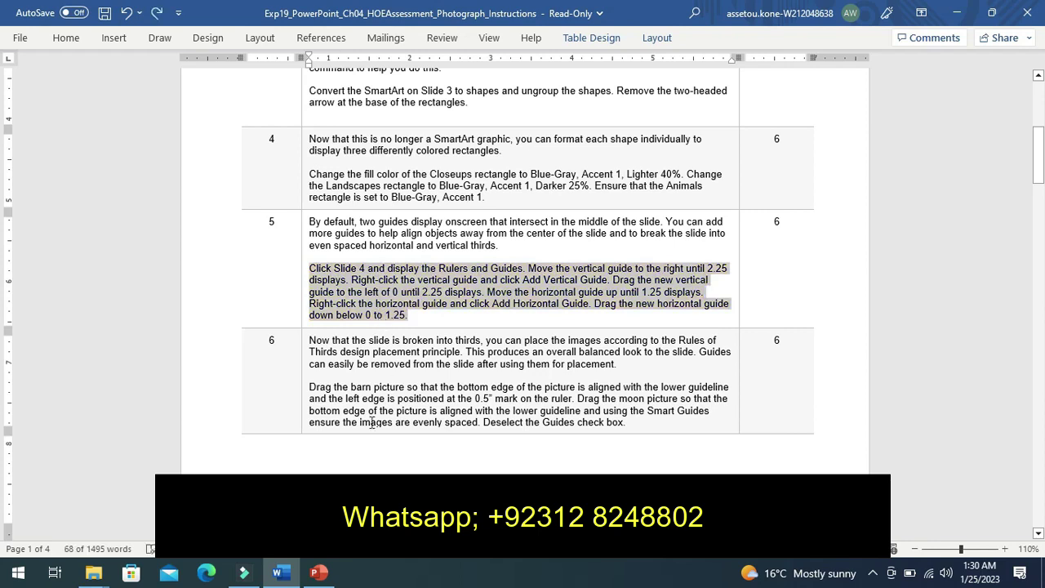
Return to slide 4 with its four thirds guides in PowerPoint.
{"action": "left_click", "coordinate": [320, 575]}
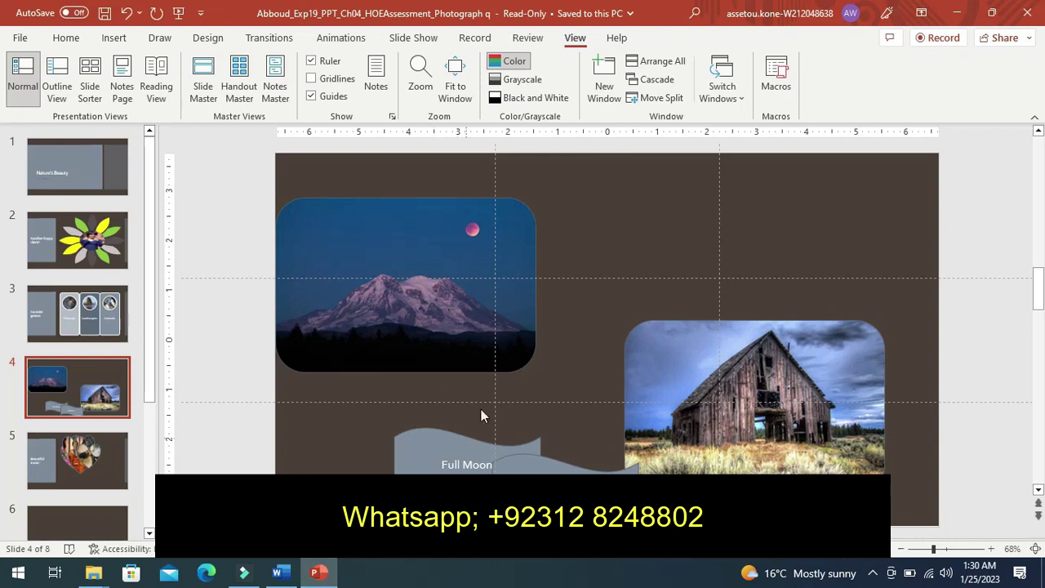